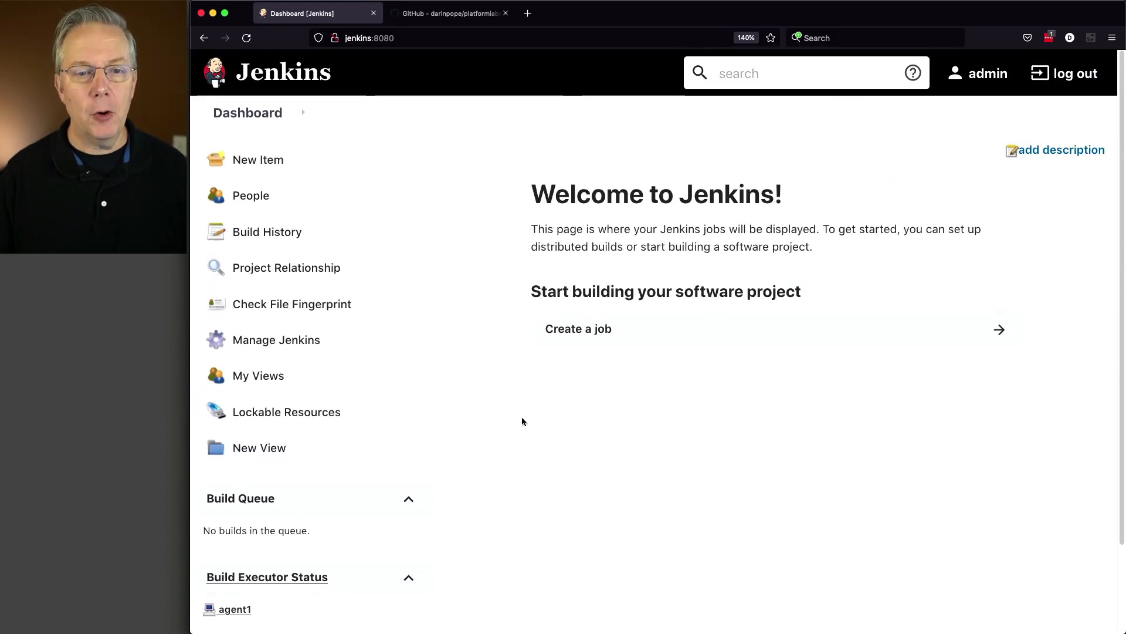
Filter the installed Jenkins plugins by "clover" to check for the Clover plugin
{"action": "left_click", "coordinate": [296, 350]}
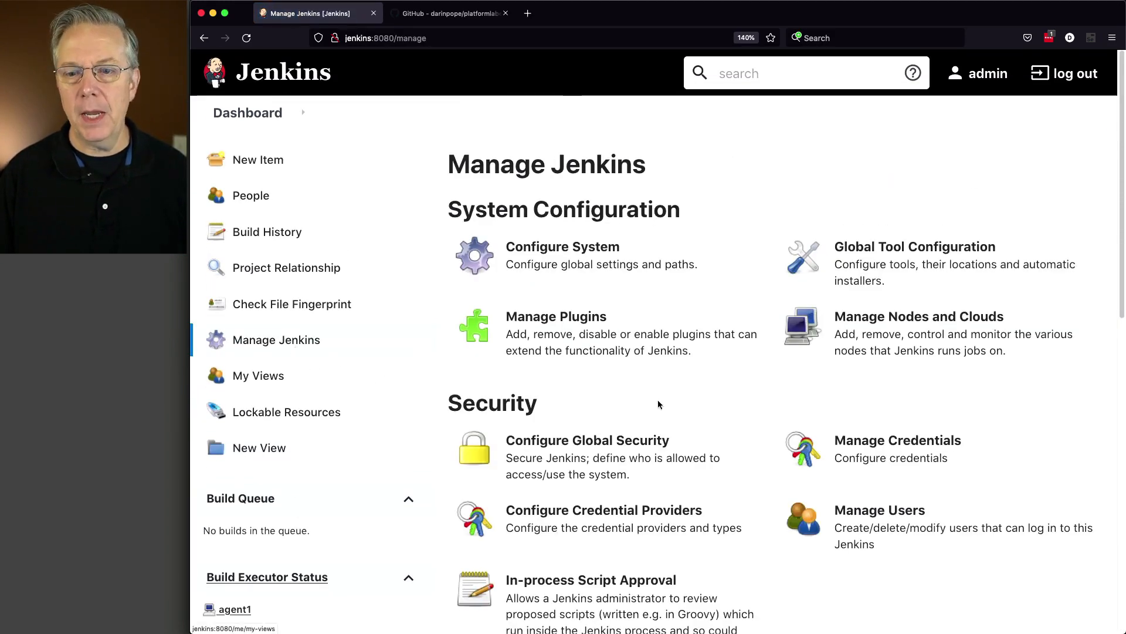
{"action": "left_click", "coordinate": [585, 338]}
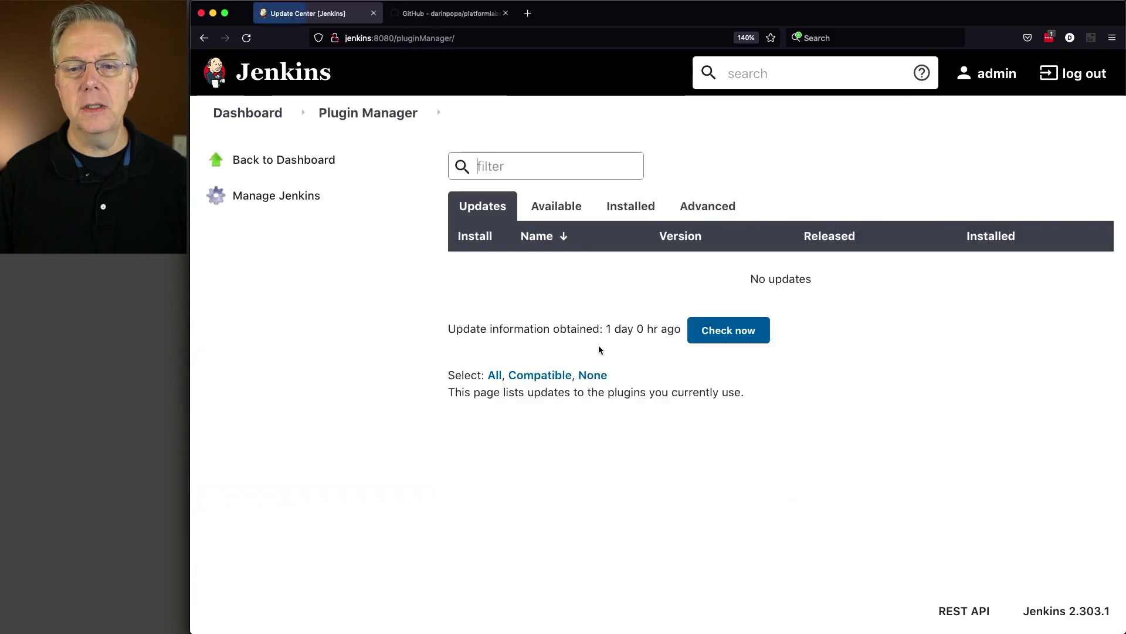
{"action": "left_click", "coordinate": [643, 221]}
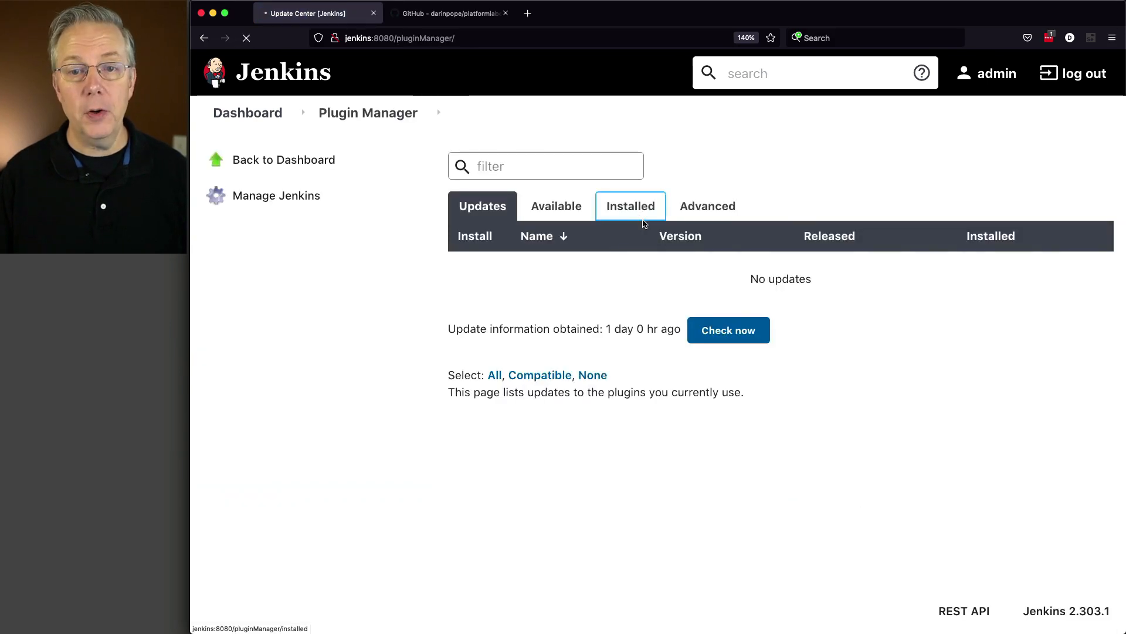
{"action": "left_click", "coordinate": [566, 167]}
{"action": "type", "text": "clover"}
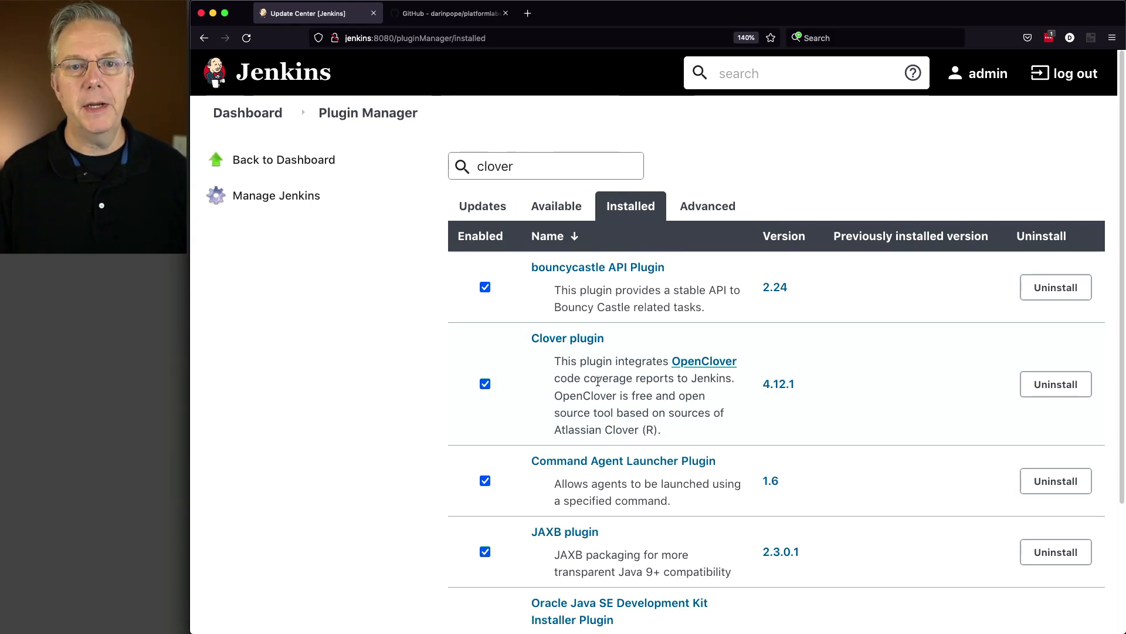
Switch to the platformlabeler-plugin repository on GitHub and view the mvn-settings.xml file in the clover branch
{"action": "left_click", "coordinate": [461, 14]}
{"action": "mouse_move", "coordinate": [522, 82]}
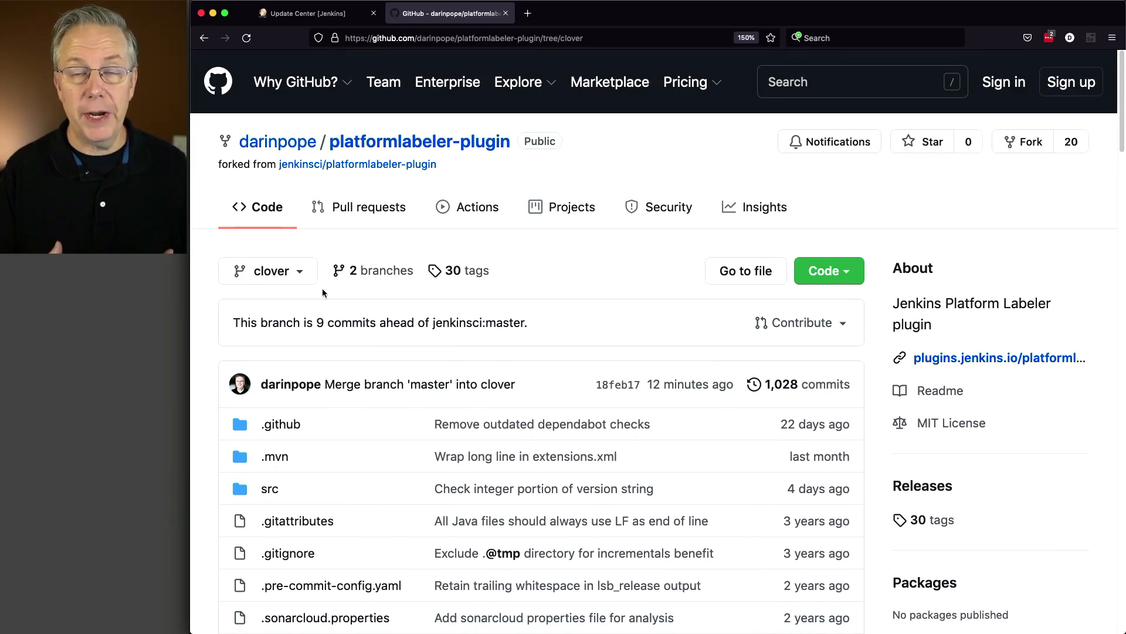
{"action": "scroll", "coordinate": [334, 342], "scroll_direction": "down", "scroll_amount": 5}
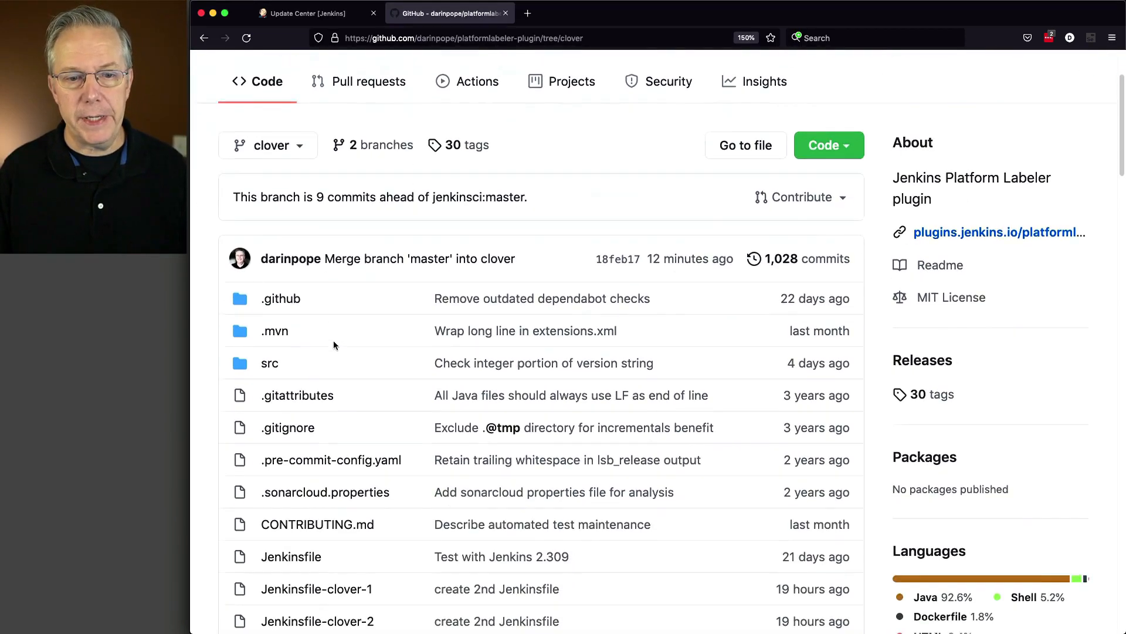
{"action": "scroll", "coordinate": [334, 341], "scroll_direction": "down", "scroll_amount": 3}
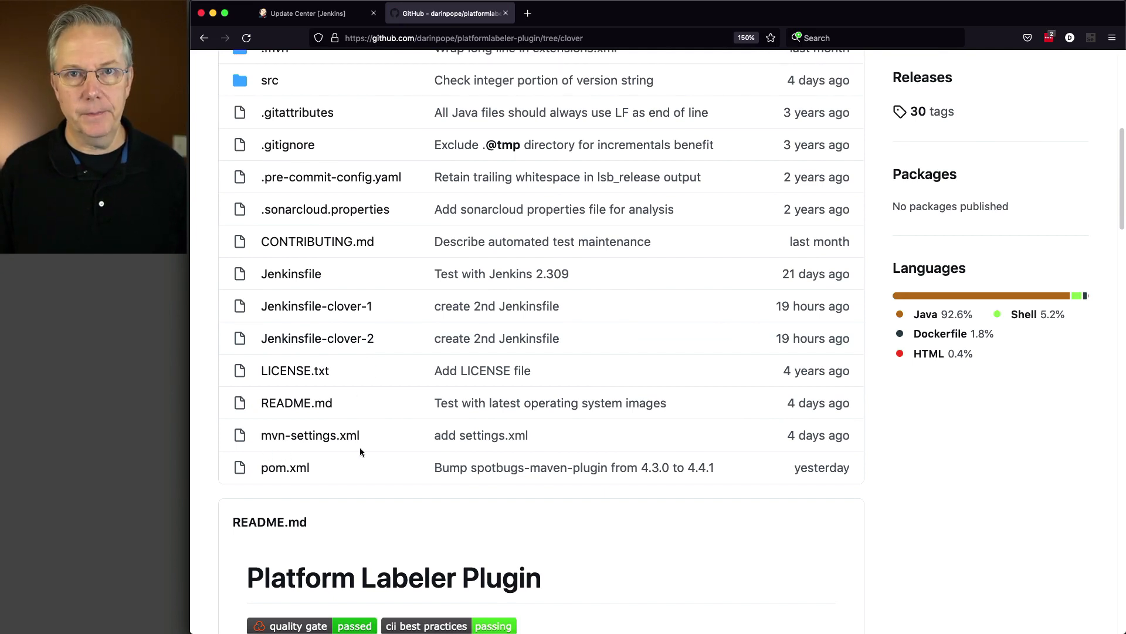
{"action": "left_click", "coordinate": [338, 441]}
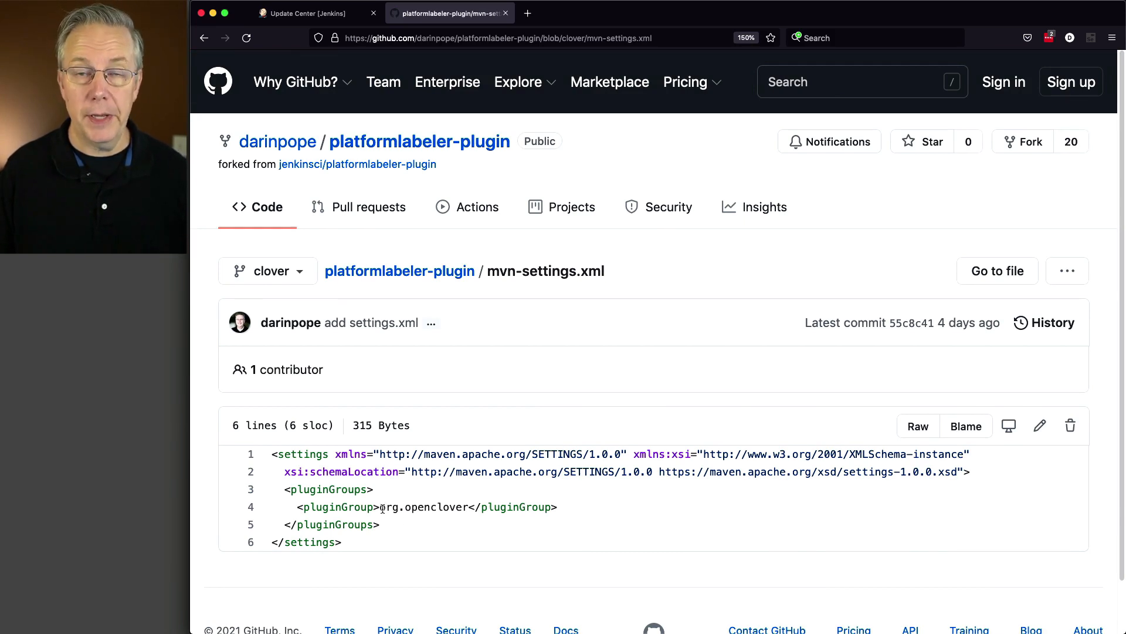
{"action": "key", "text": "super+Left"}
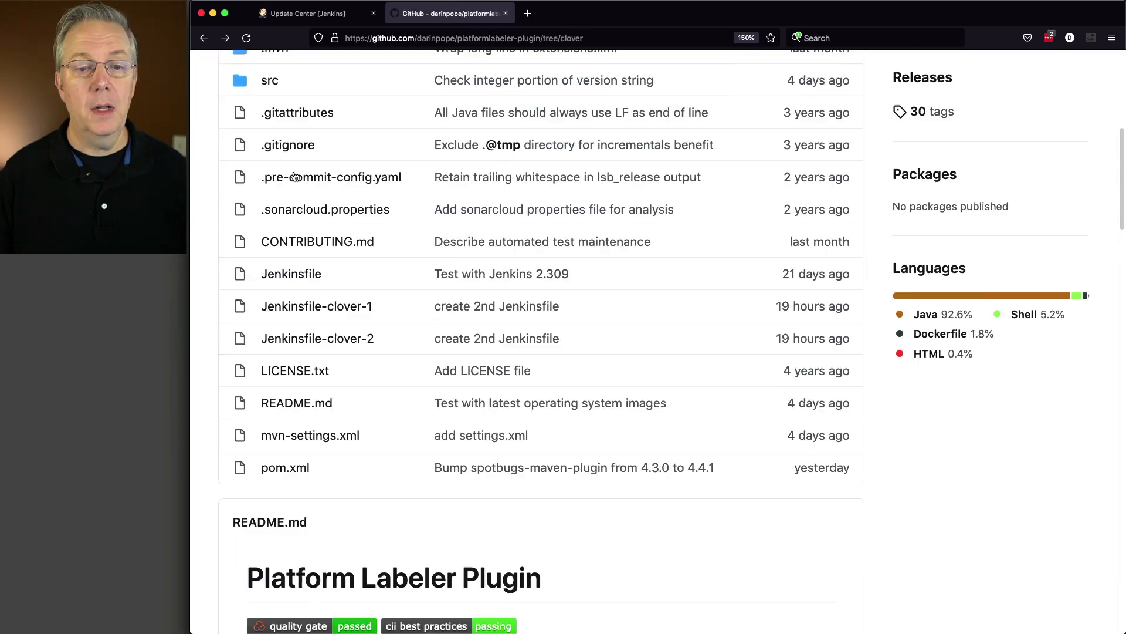
Open Jenkinsfile-clover-1 and examine the Maven command's clover goals, its settings file argument and the CloverPublisher step
{"action": "left_click", "coordinate": [338, 304]}
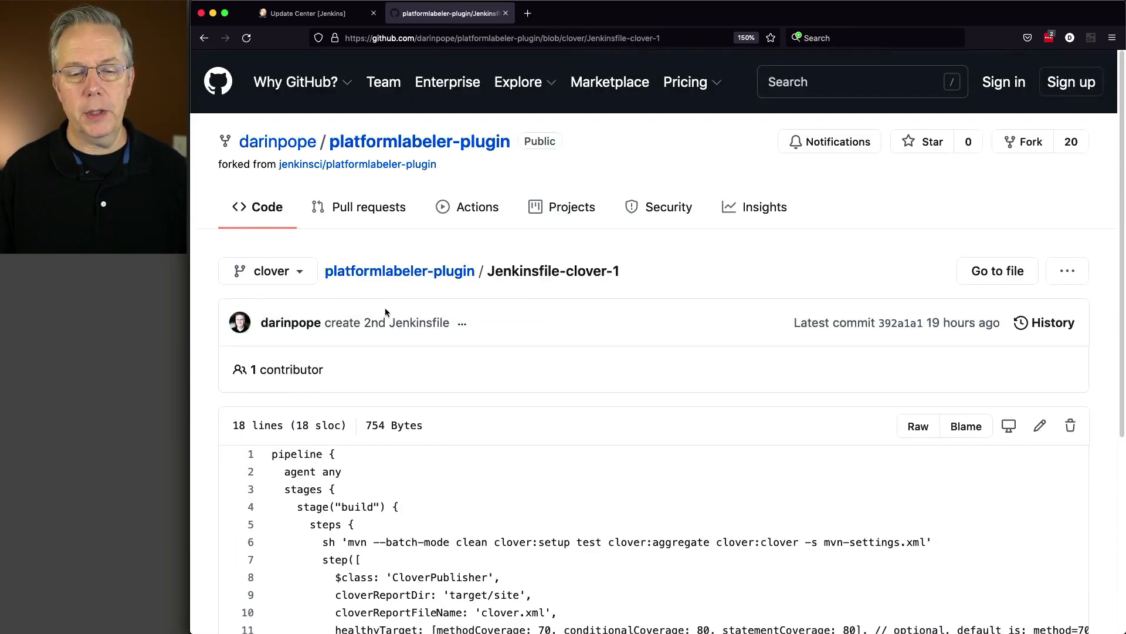
{"action": "scroll", "coordinate": [385, 307], "scroll_direction": "down", "scroll_amount": 5}
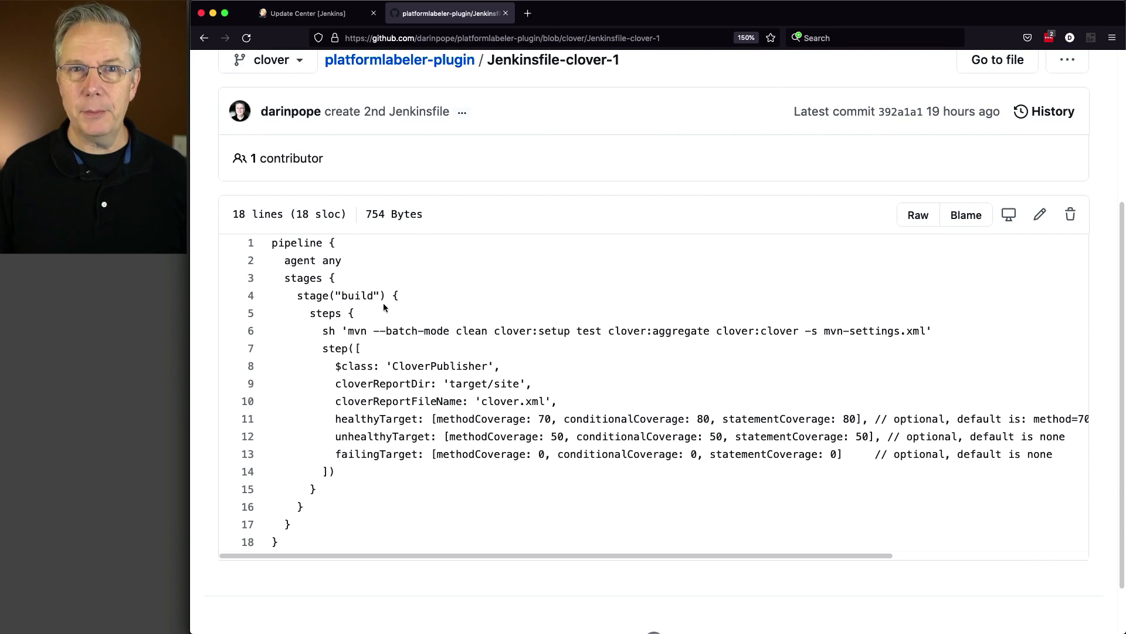
{"action": "left_click_drag", "start_coordinate": [347, 332], "coordinate": [566, 332]}
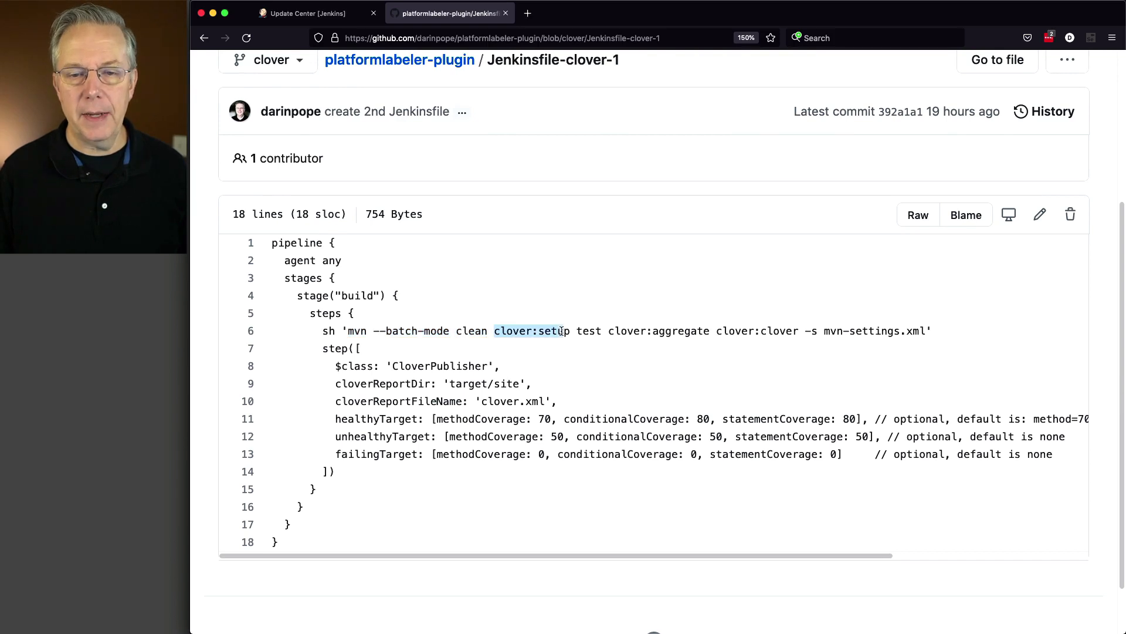
{"action": "double_click", "coordinate": [589, 332]}
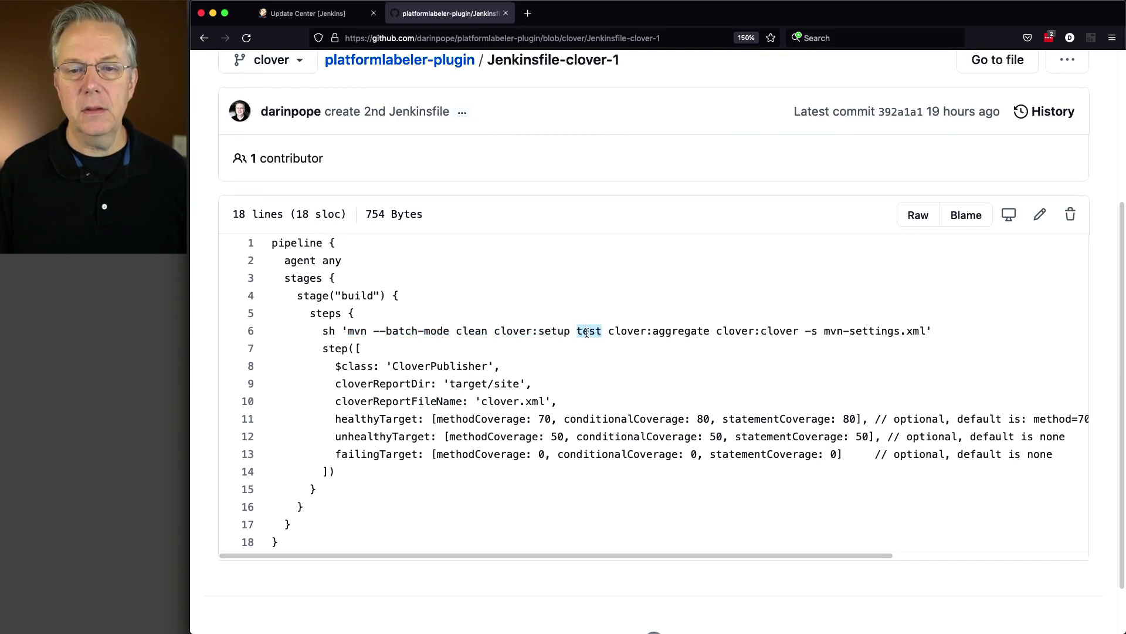
{"action": "left_click_drag", "start_coordinate": [608, 332], "coordinate": [927, 331]}
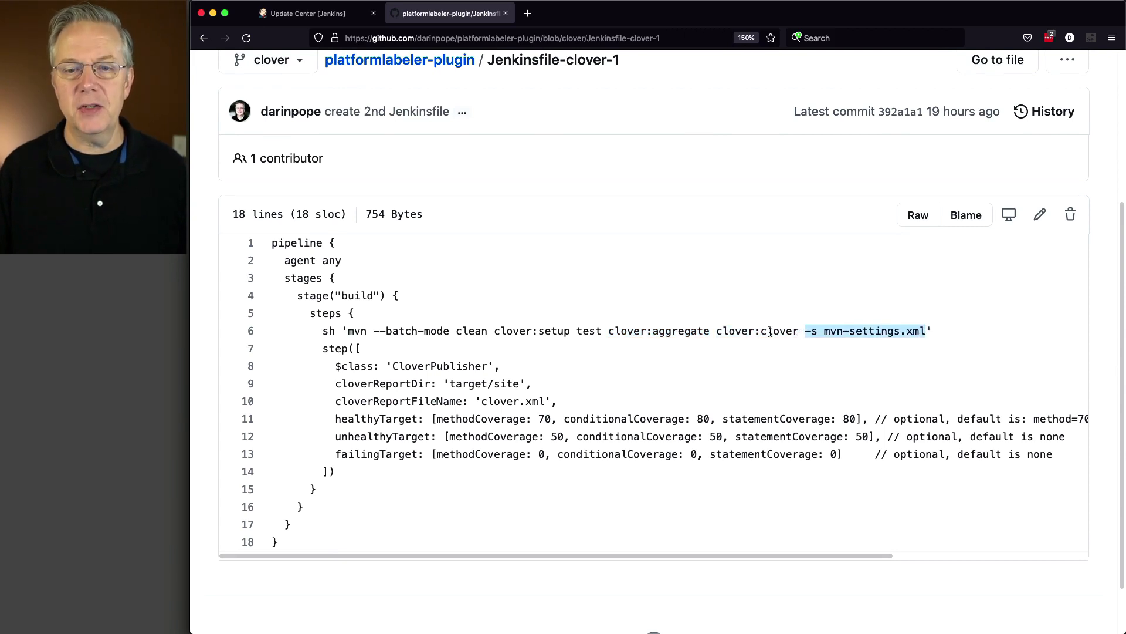
{"action": "left_click_drag", "start_coordinate": [717, 332], "coordinate": [753, 331]}
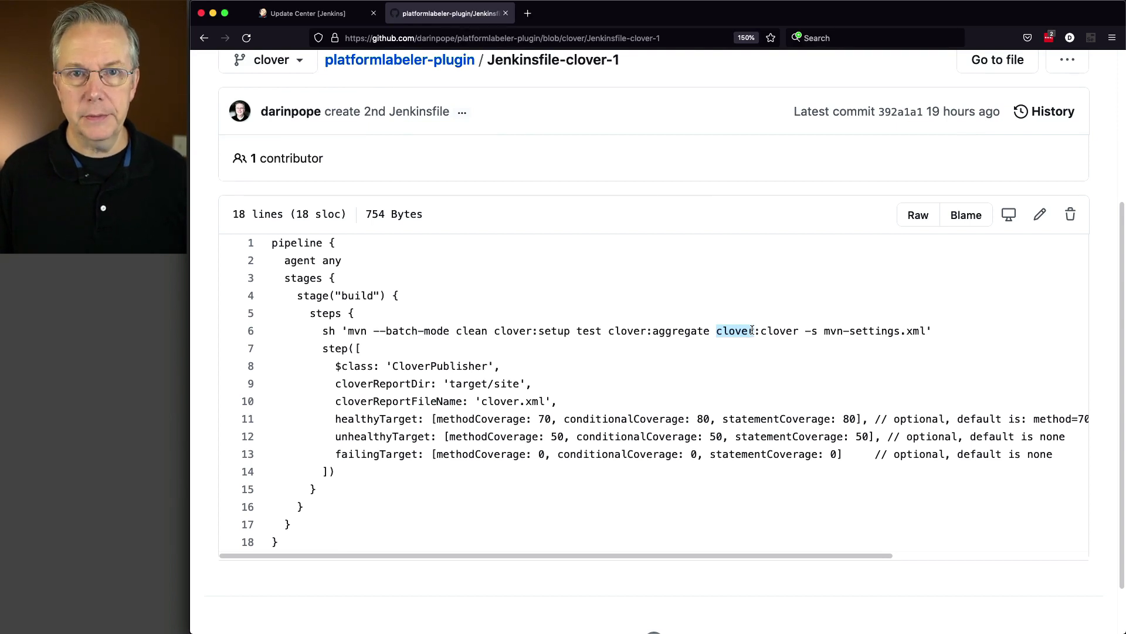
{"action": "left_click_drag", "start_coordinate": [424, 332], "coordinate": [612, 333]}
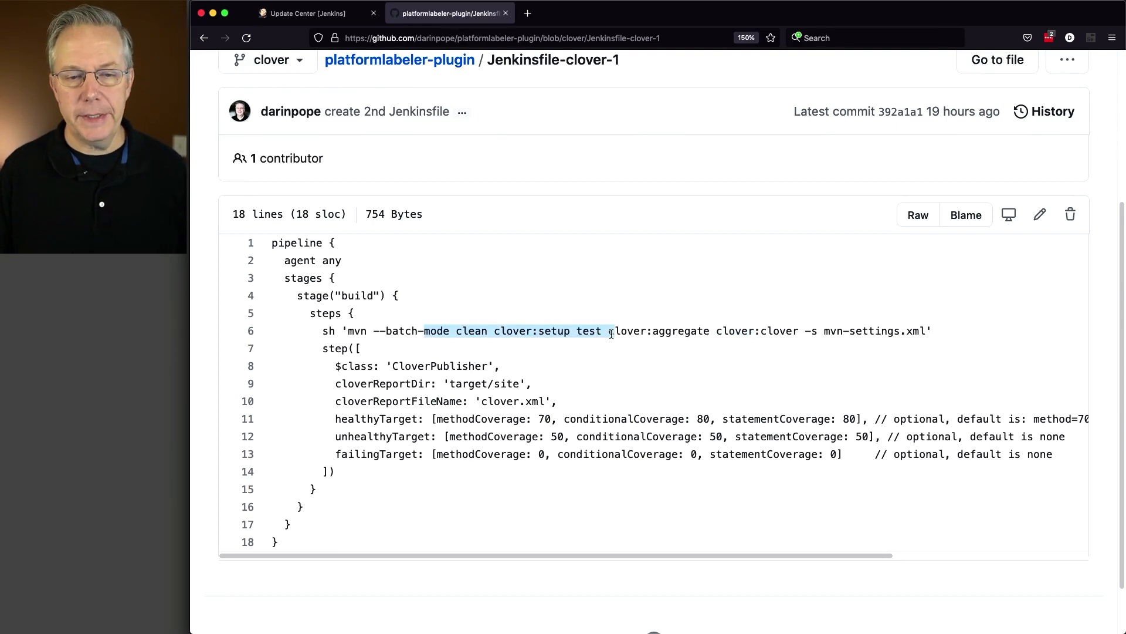
{"action": "left_click", "coordinate": [442, 366]}
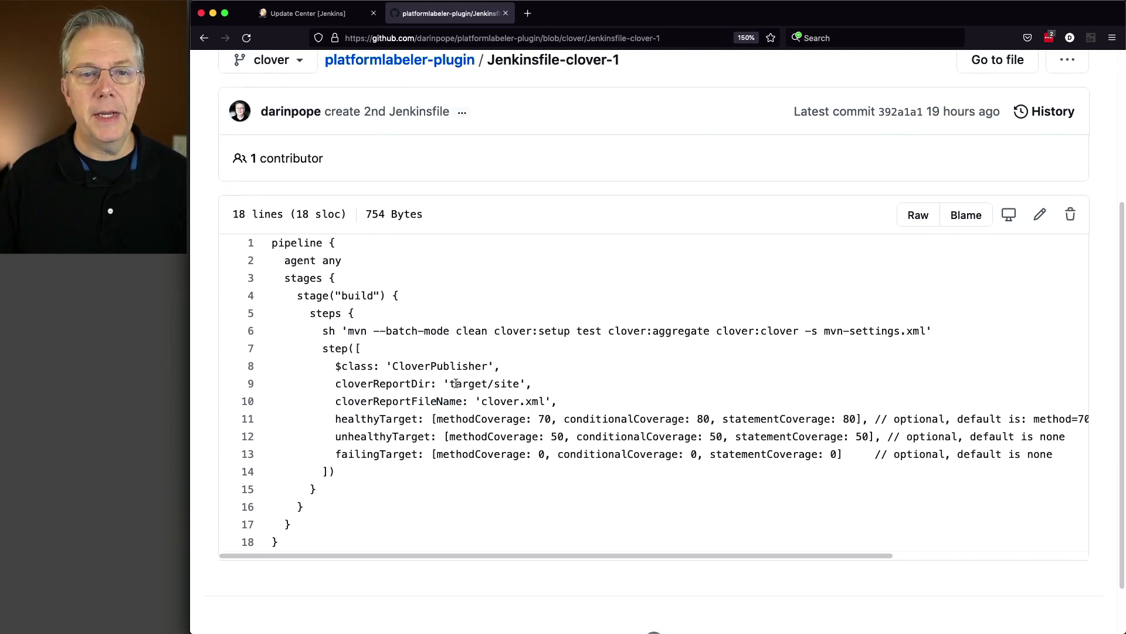
Return to the root of the platformlabeler-plugin repository and copy its HTTPS clone URL
{"action": "left_click", "coordinate": [431, 68]}
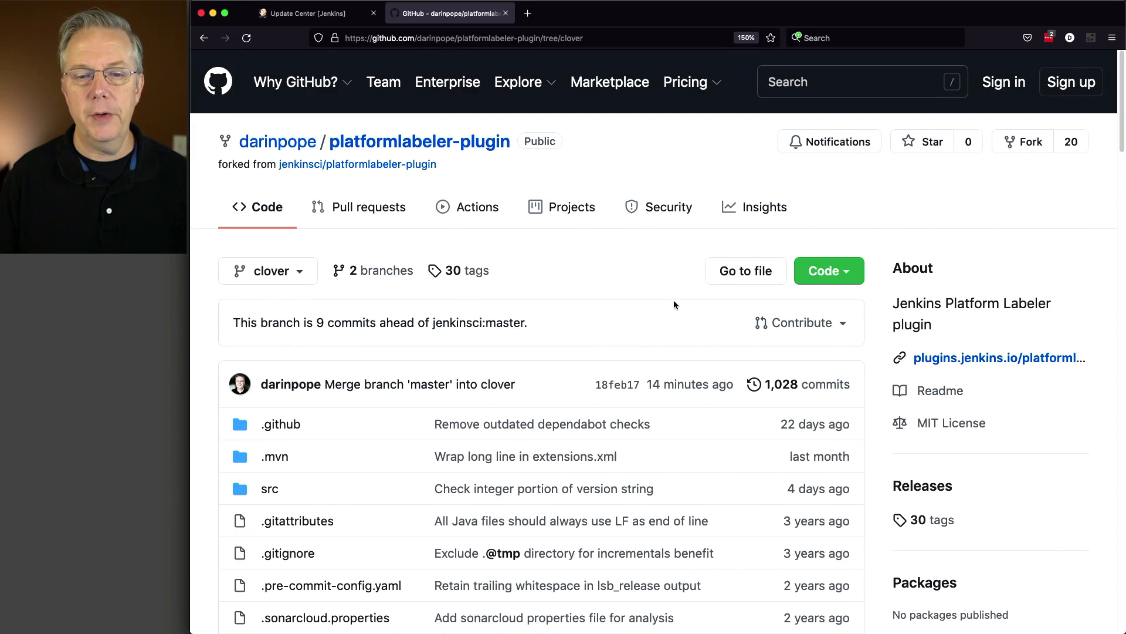
{"action": "scroll", "coordinate": [654, 393], "scroll_direction": "down", "scroll_amount": 1}
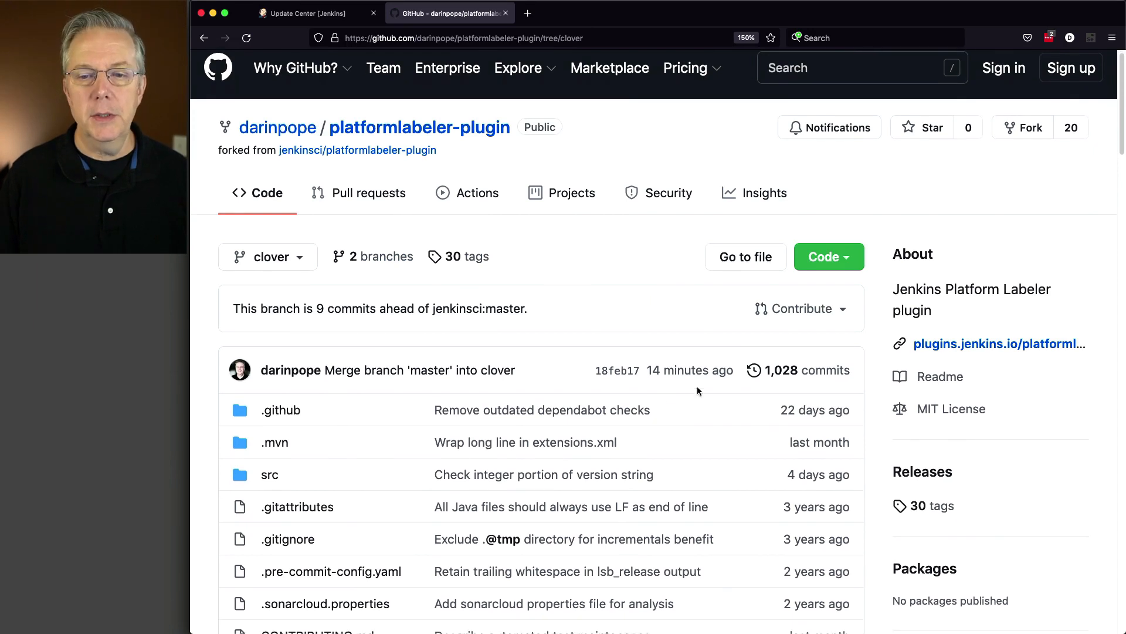
{"action": "left_click", "coordinate": [849, 256]}
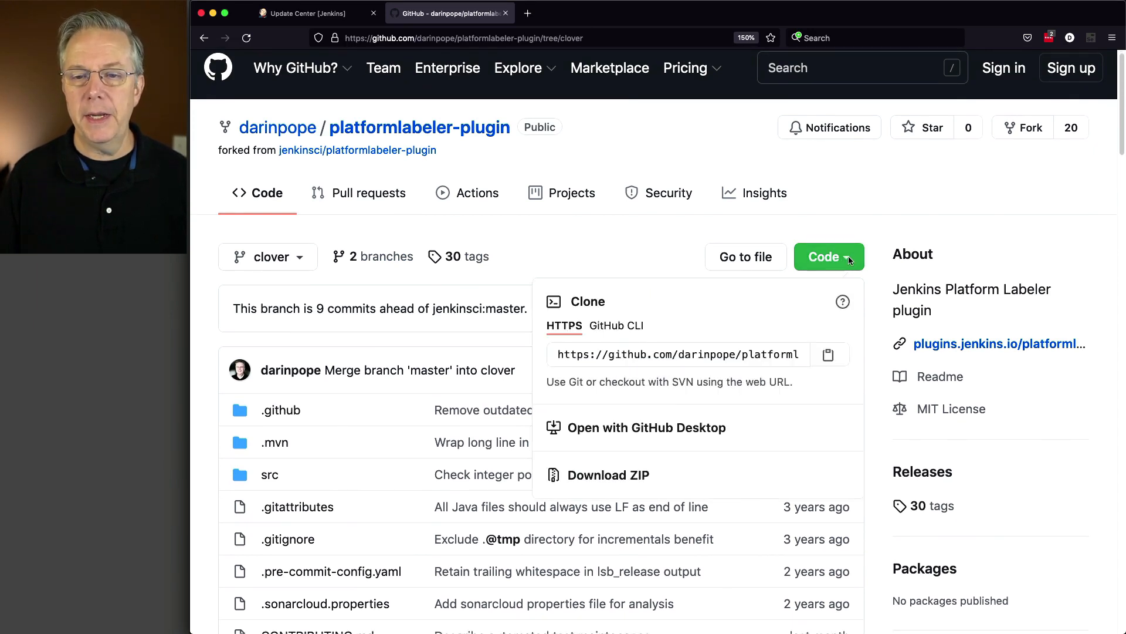
{"action": "left_click", "coordinate": [828, 355]}
Switch to Jenkins and create a new Pipeline job named clover-1
{"action": "left_click", "coordinate": [308, 12]}
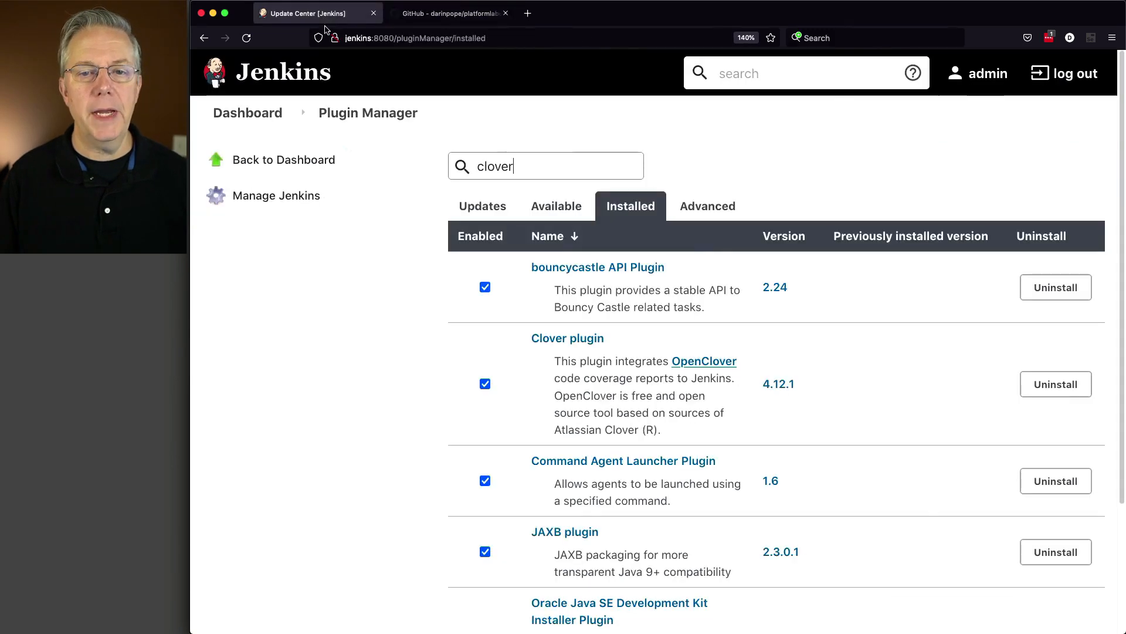
{"action": "left_click", "coordinate": [255, 113]}
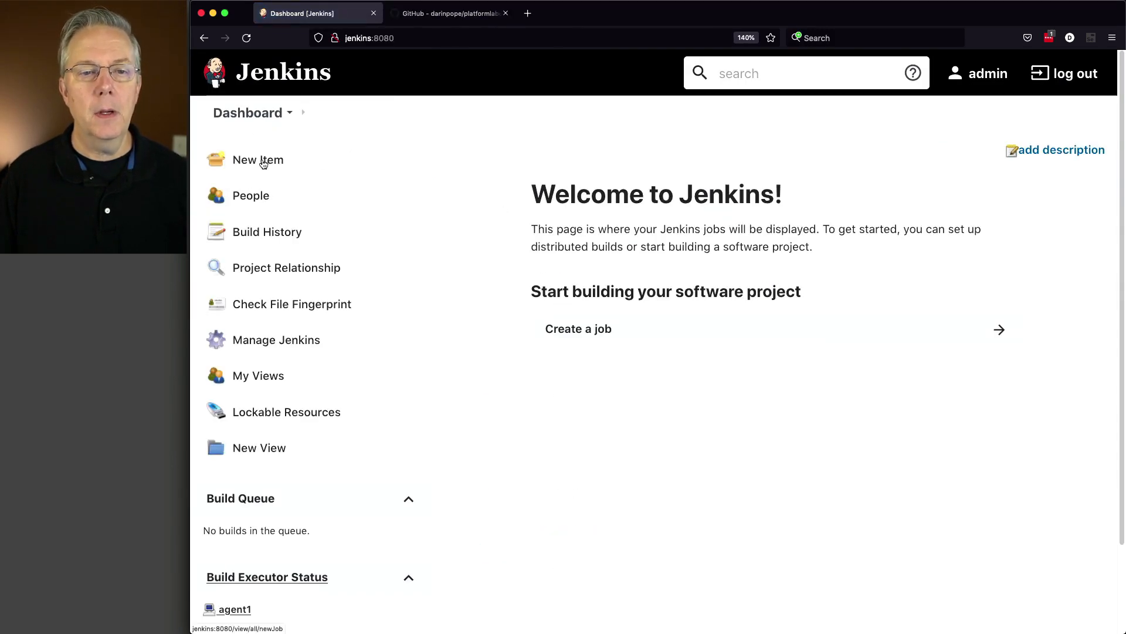
{"action": "left_click", "coordinate": [265, 159]}
{"action": "left_click", "coordinate": [416, 214]}
{"action": "type", "text": "cl"}
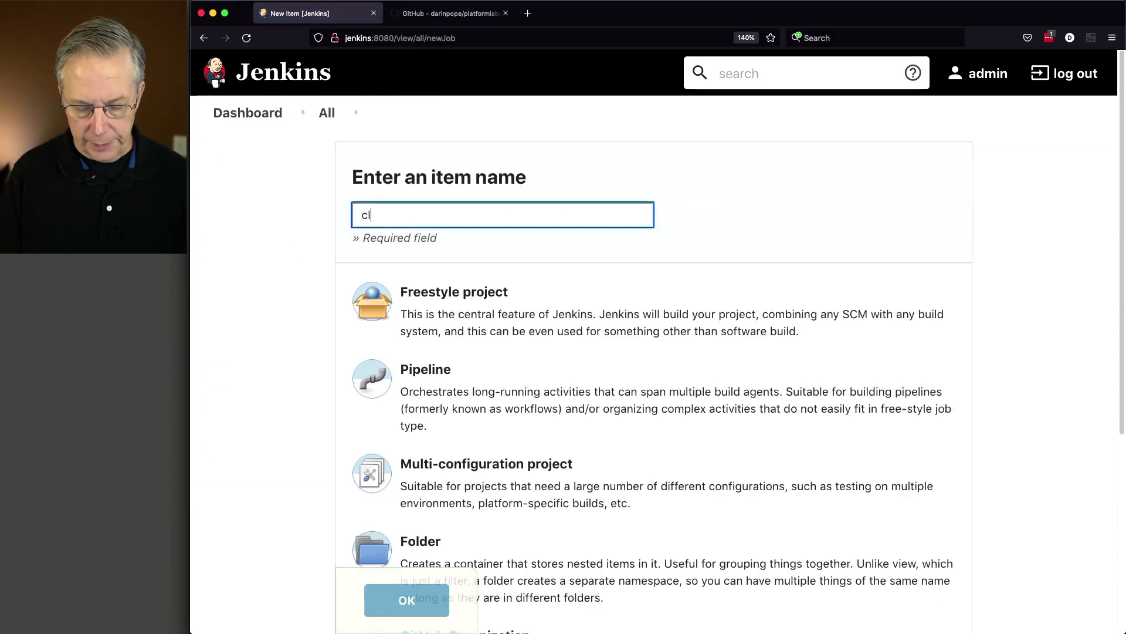
{"action": "type", "text": "over-1"}
{"action": "left_click", "coordinate": [481, 292]}
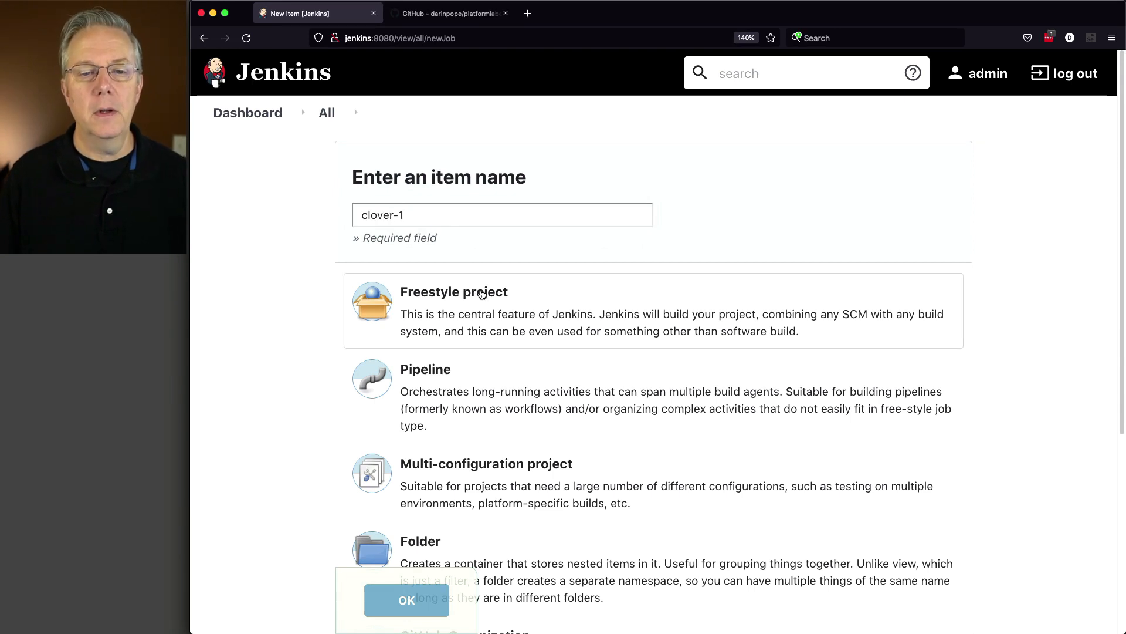
{"action": "scroll", "coordinate": [481, 292], "scroll_direction": "down", "scroll_amount": 5}
{"action": "left_click", "coordinate": [469, 188]}
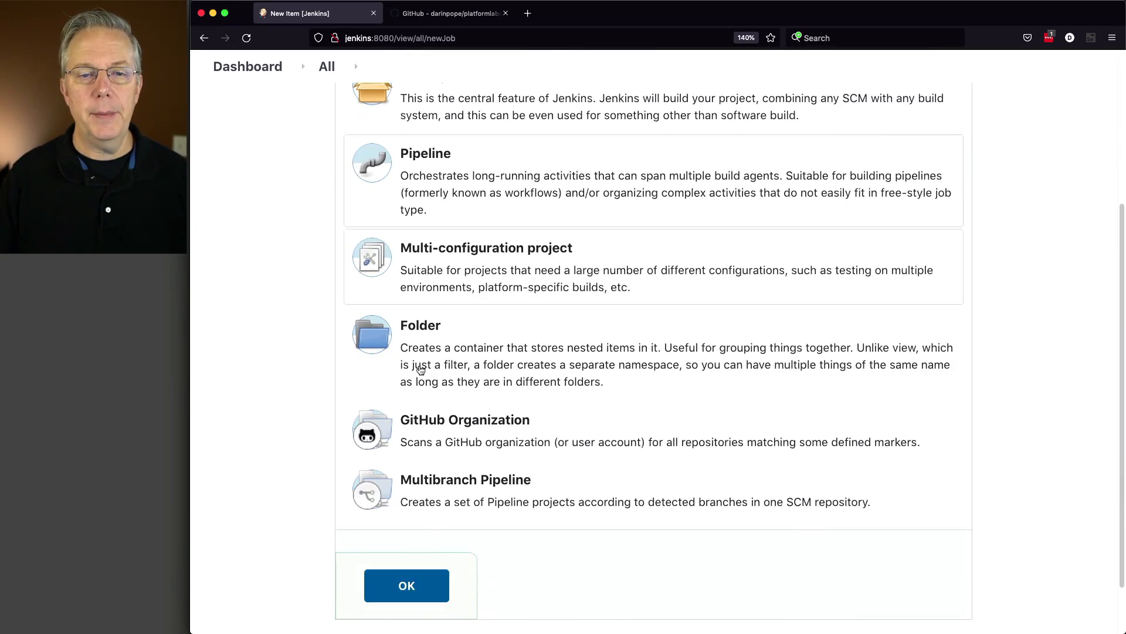
{"action": "left_click", "coordinate": [414, 586]}
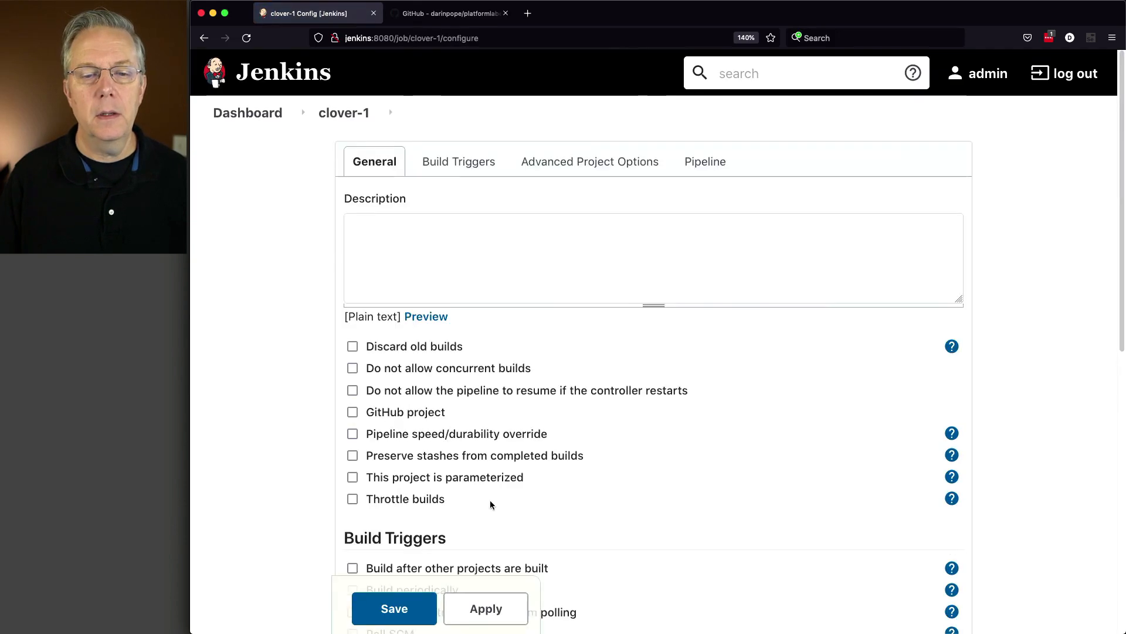
Set the pipeline definition to "Pipeline script from SCM" with Git as the SCM
{"action": "scroll", "coordinate": [490, 499], "scroll_direction": "down", "scroll_amount": 10}
{"action": "scroll", "coordinate": [491, 504], "scroll_direction": "down", "scroll_amount": 3}
{"action": "left_click", "coordinate": [455, 219]}
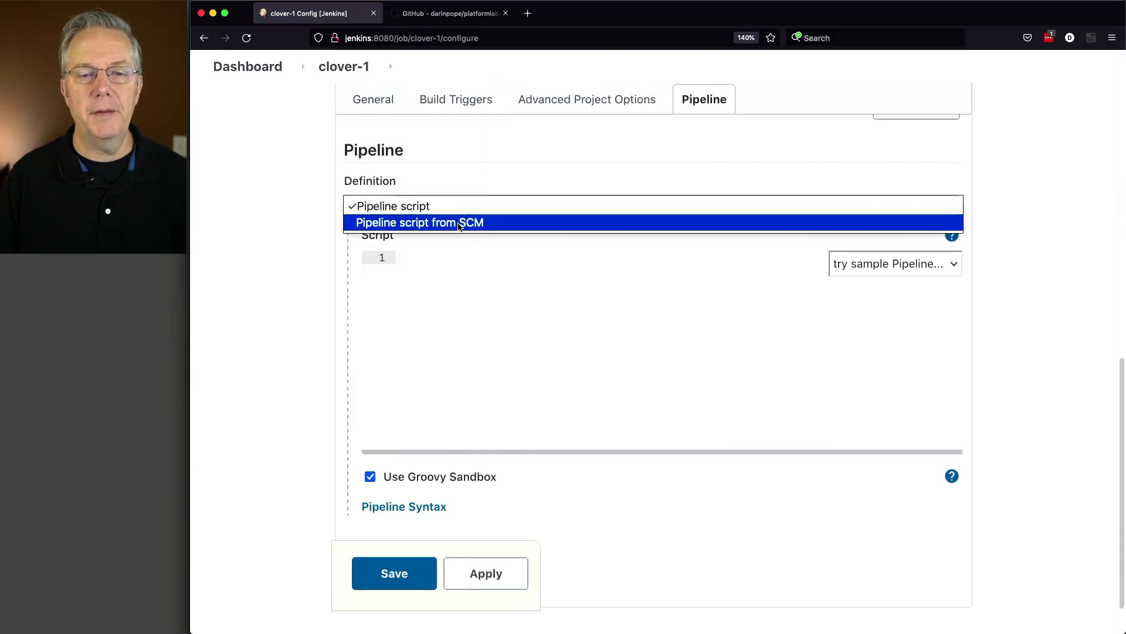
{"action": "left_click", "coordinate": [455, 223]}
{"action": "left_click", "coordinate": [480, 505]}
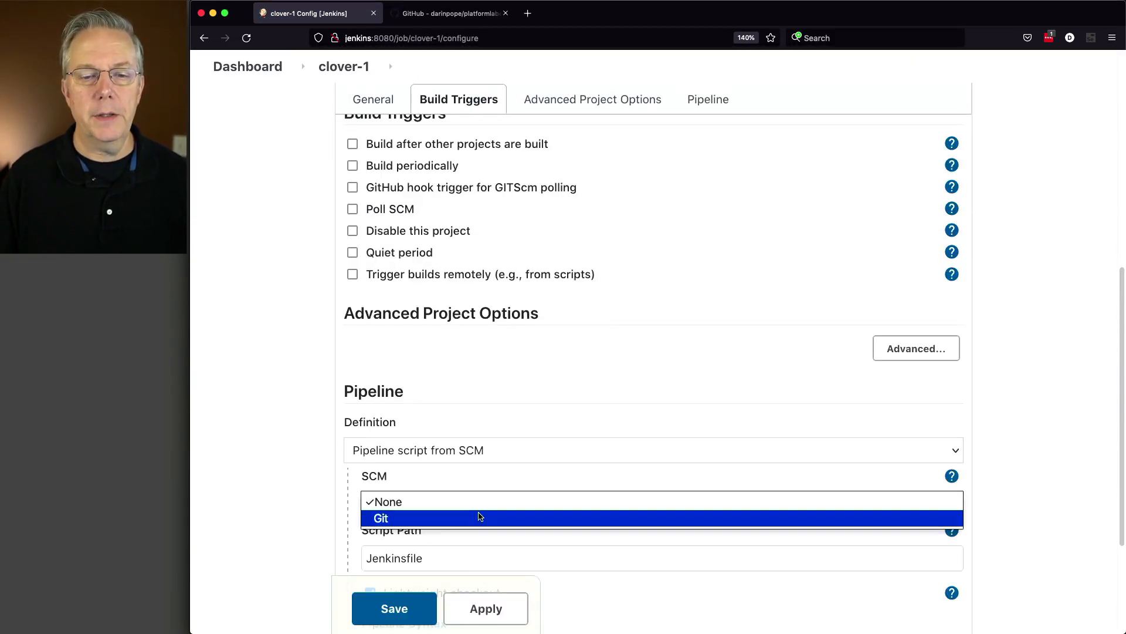
{"action": "left_click", "coordinate": [477, 517]}
Enter the copied platformlabeler-plugin clone URL as the Git repository URL
{"action": "scroll", "coordinate": [502, 452], "scroll_direction": "down", "scroll_amount": 3}
{"action": "left_click", "coordinate": [462, 442]}
{"action": "key", "text": "super+v"}
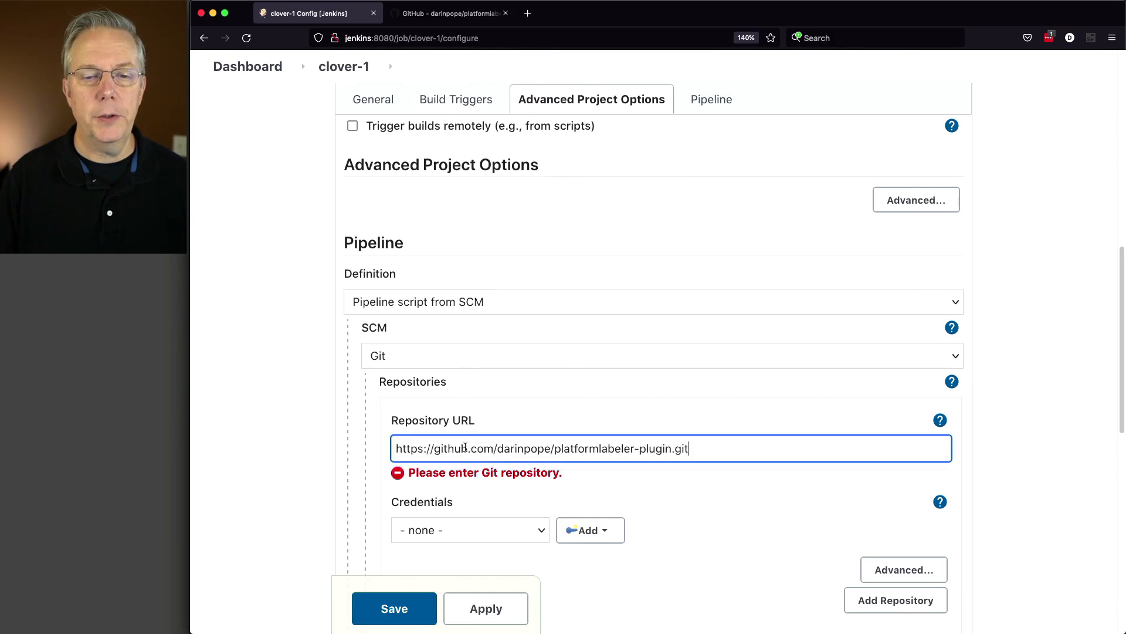
Set the branch specifier to */clover
{"action": "scroll", "coordinate": [491, 433], "scroll_direction": "down", "scroll_amount": 4}
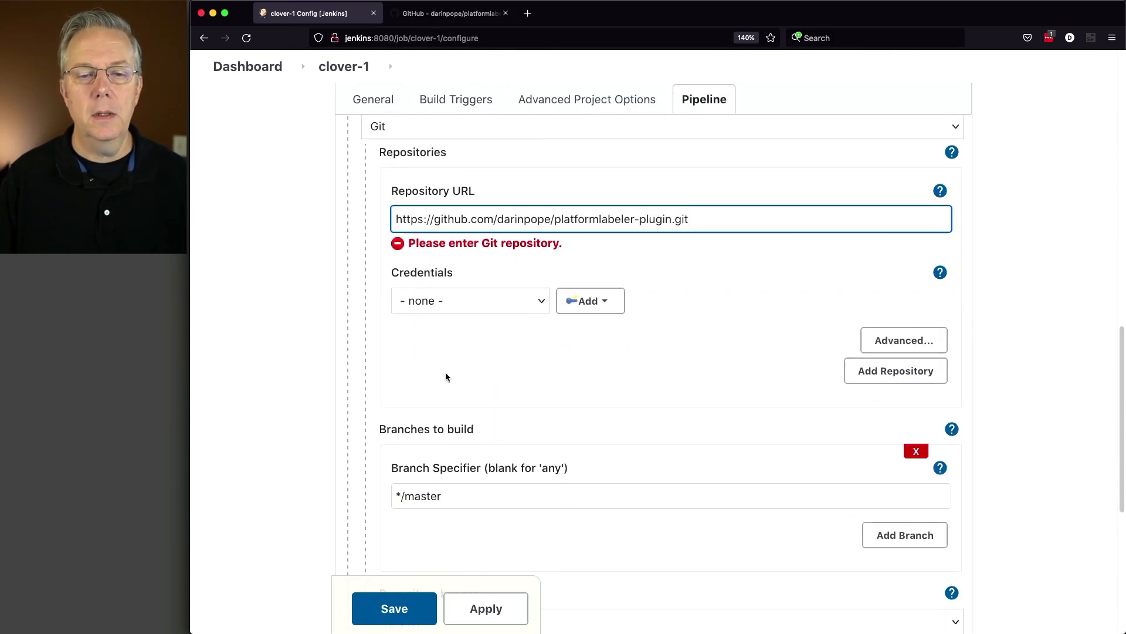
{"action": "left_click", "coordinate": [467, 499]}
{"action": "key", "text": "BackSpace"}
{"action": "key", "text": "BackSpace"}
{"action": "key", "text": "BackSpace"}
{"action": "key", "text": "BackSpace"}
{"action": "key", "text": "BackSpace"}
{"action": "key", "text": "BackSpace"}
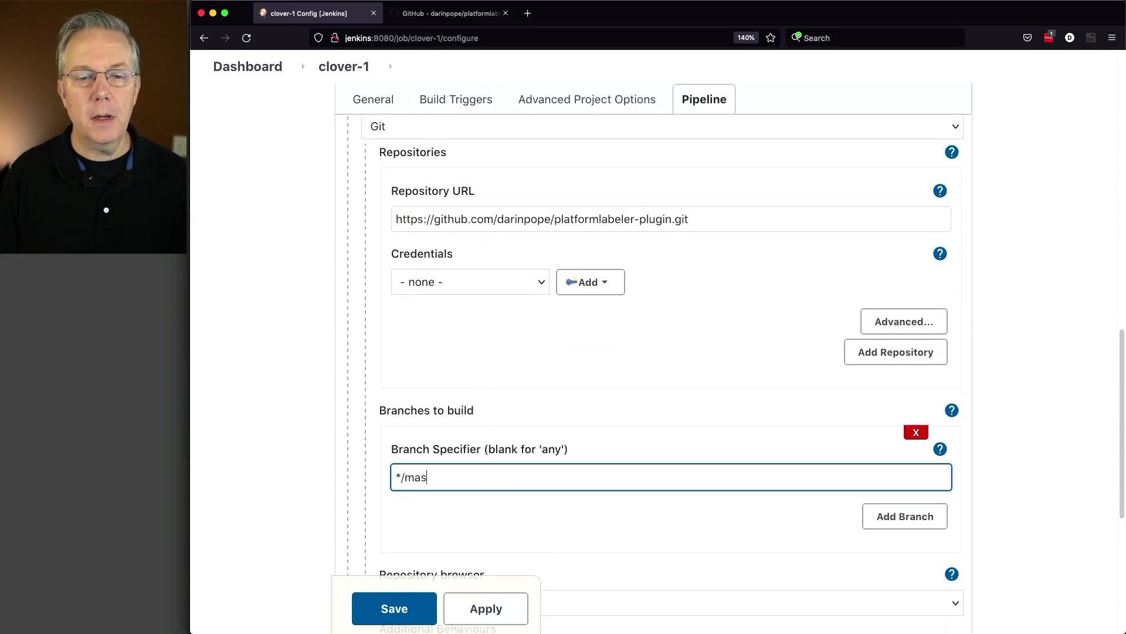
{"action": "type", "text": "clover"}
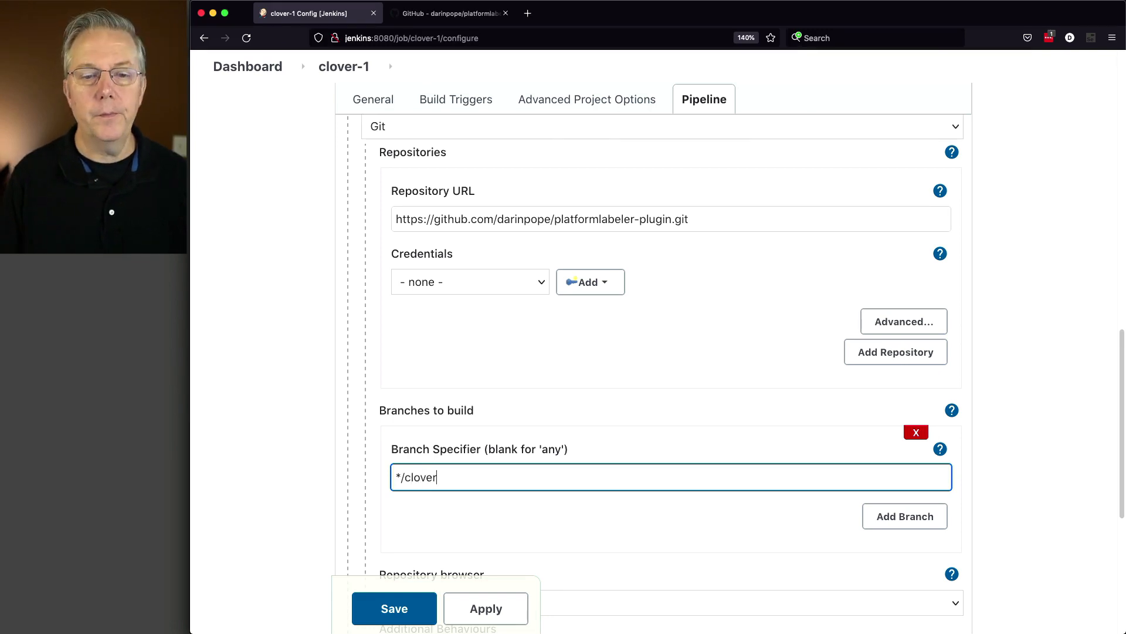
Set the pipeline's script path to Jenkinsfile-clover-1
{"action": "scroll", "coordinate": [456, 470], "scroll_direction": "down", "scroll_amount": 4}
{"action": "left_click", "coordinate": [458, 484]}
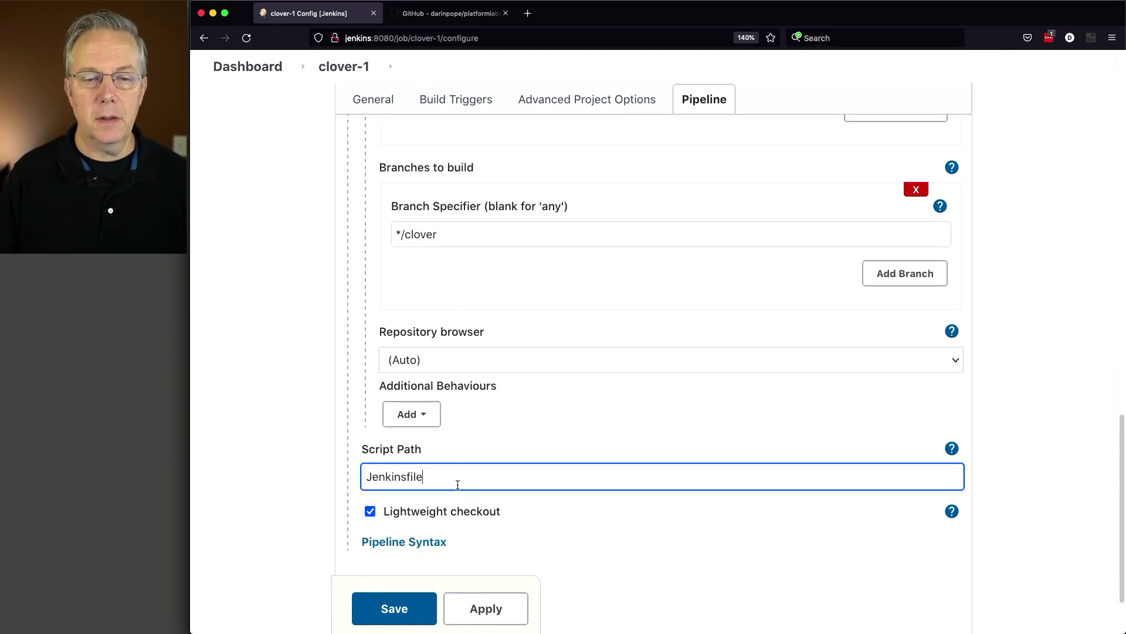
{"action": "type", "text": "-clover-1"}
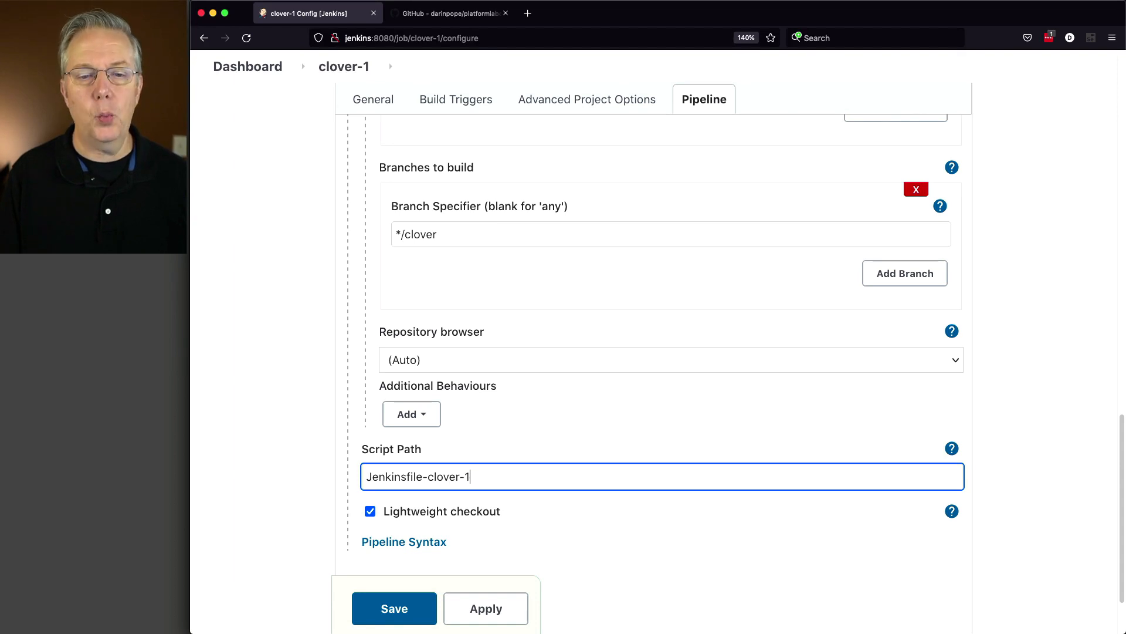
{"action": "key", "text": "Tab"}
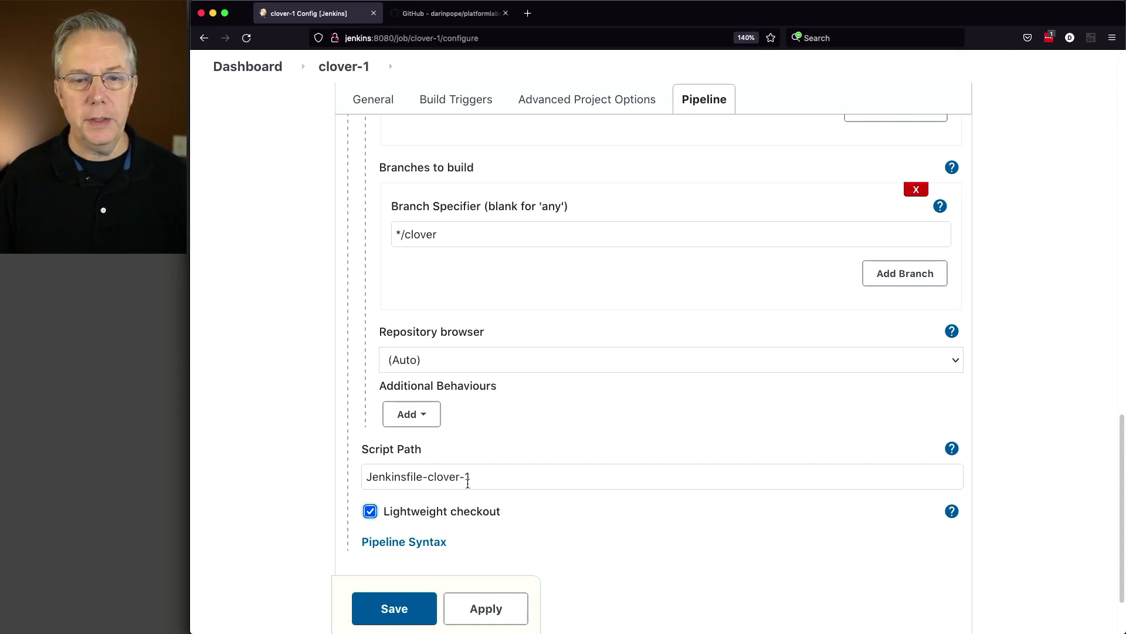
Save the clover-1 pipeline configuration and start a build of the job
{"action": "left_click", "coordinate": [396, 604]}
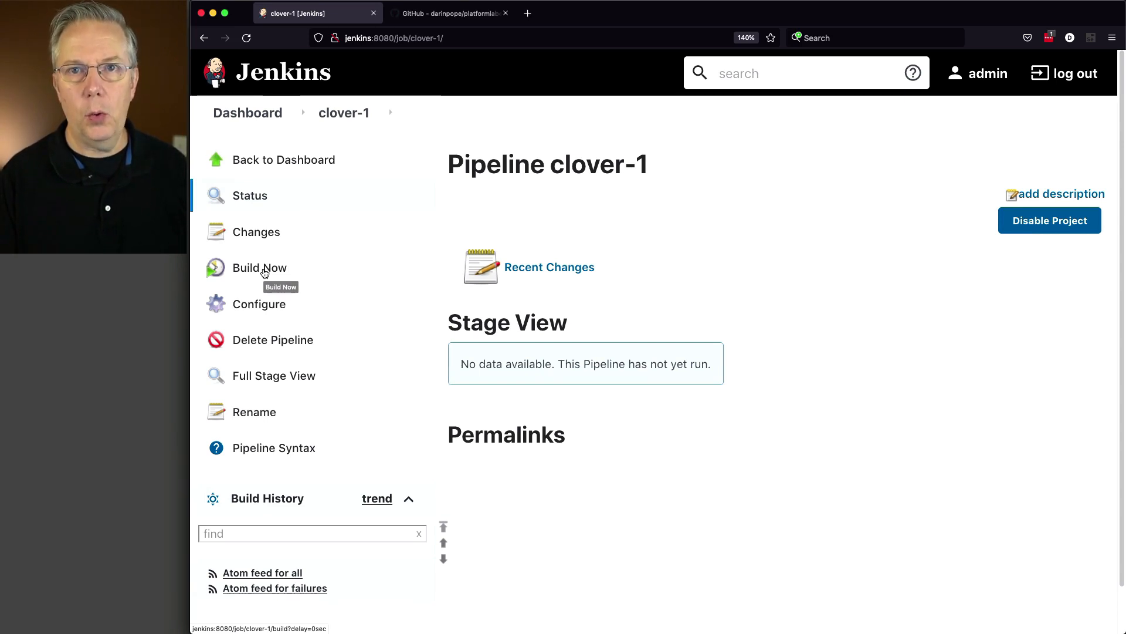
{"action": "left_click", "coordinate": [261, 268]}
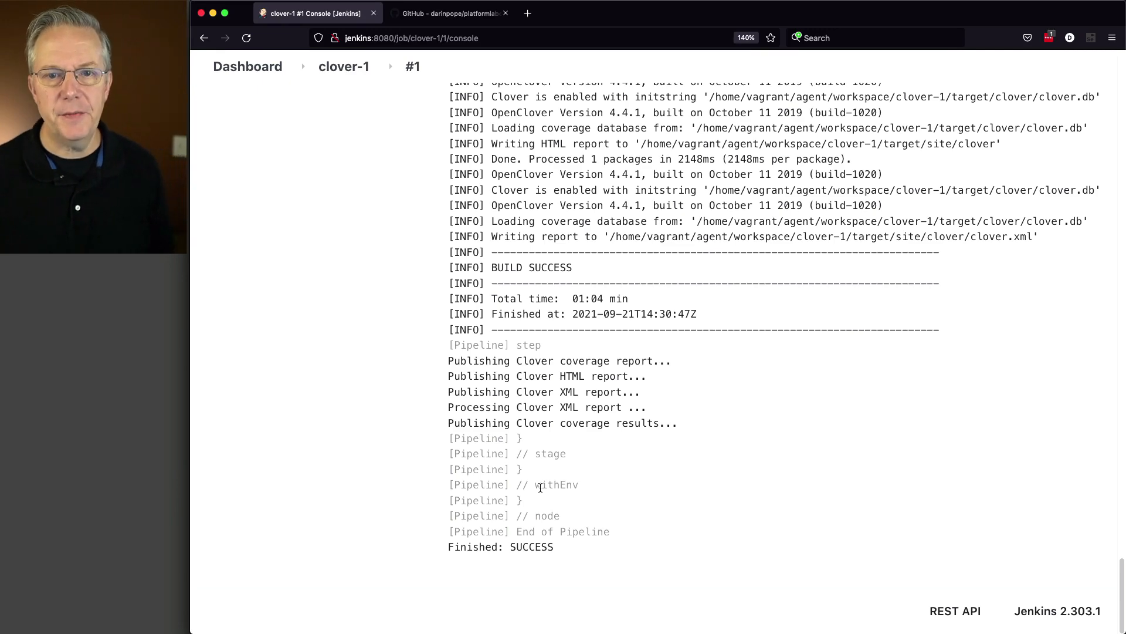
Examine build #1's console output for the test results and the Clover report publishing messages
{"action": "scroll", "coordinate": [617, 458], "scroll_direction": "up", "scroll_amount": 10}
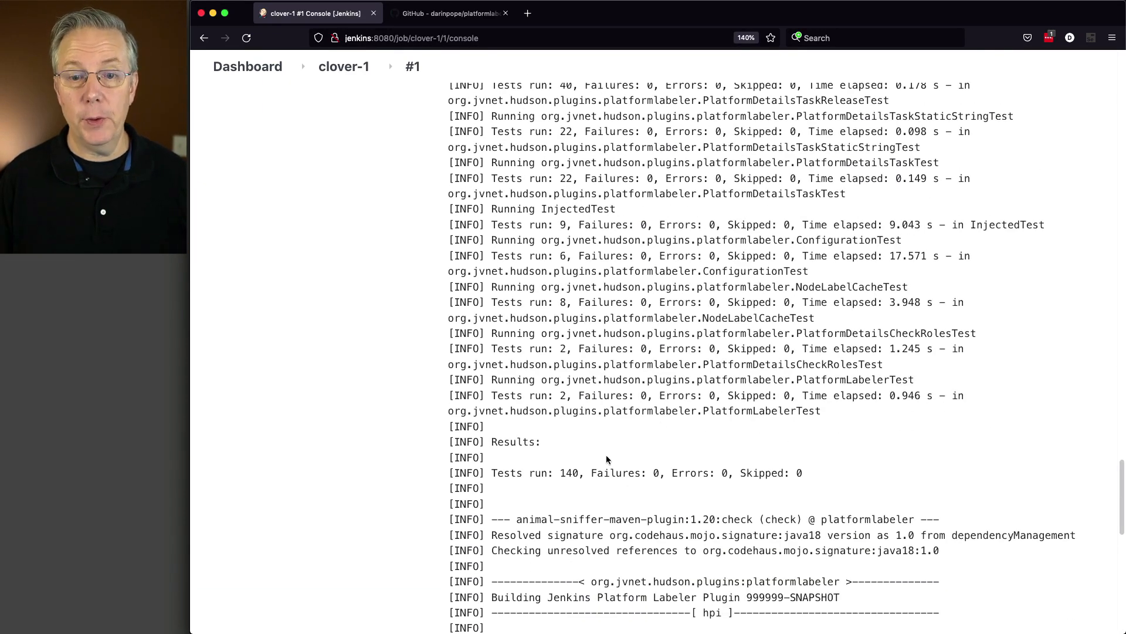
{"action": "scroll", "coordinate": [606, 456], "scroll_direction": "up", "scroll_amount": 5}
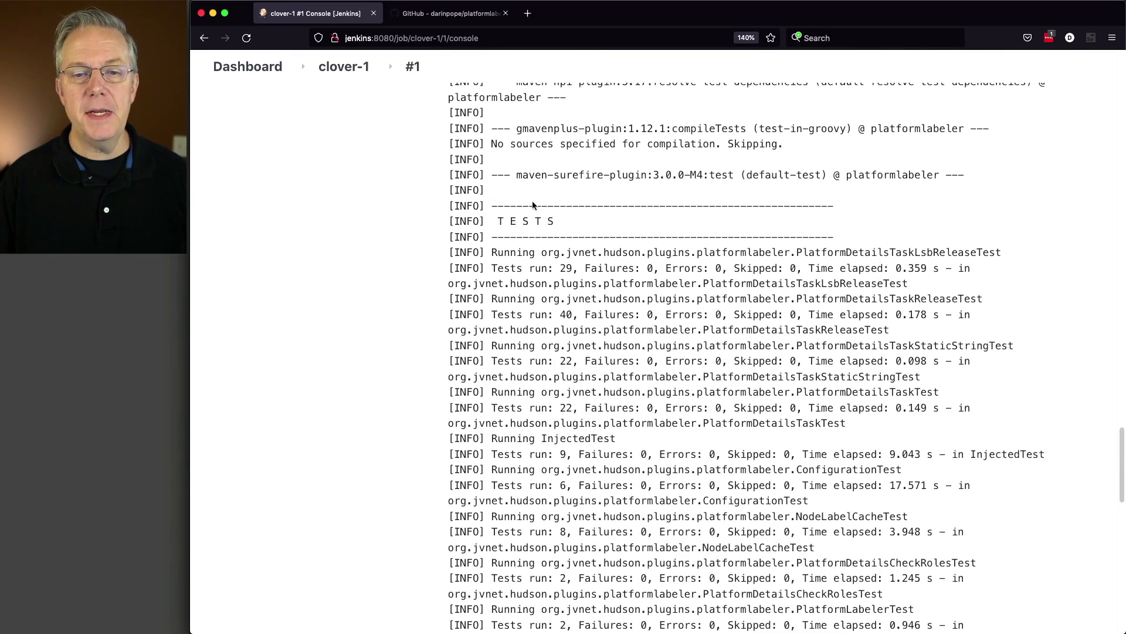
{"action": "scroll", "coordinate": [555, 357], "scroll_direction": "down", "scroll_amount": 6}
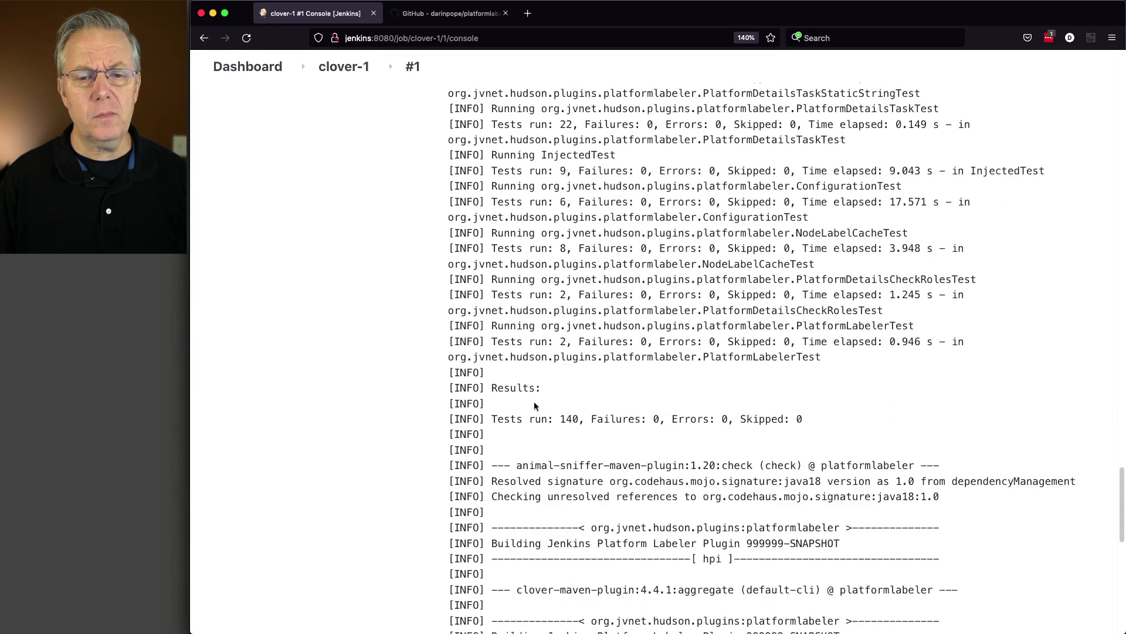
{"action": "left_click_drag", "start_coordinate": [492, 420], "coordinate": [582, 417]}
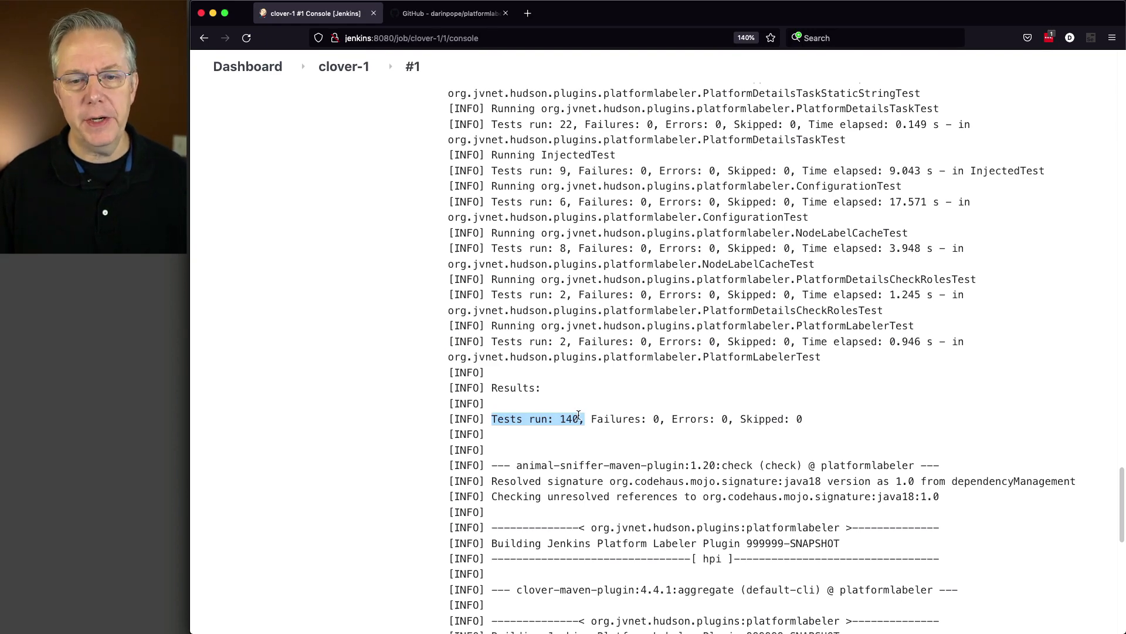
{"action": "scroll", "coordinate": [579, 415], "scroll_direction": "down", "scroll_amount": 7}
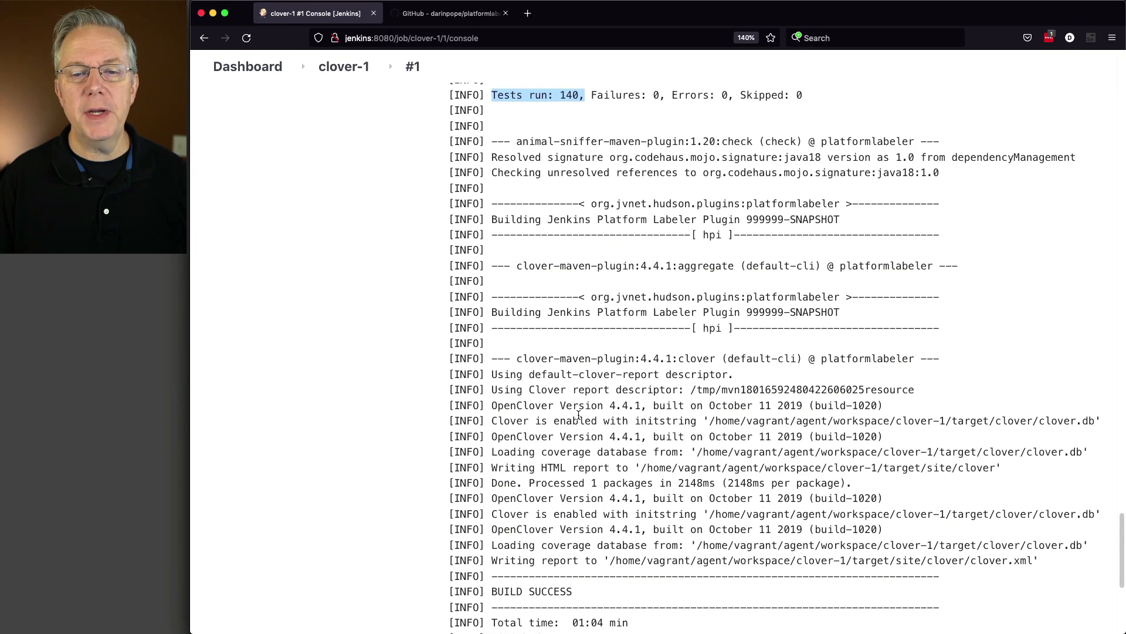
{"action": "scroll", "coordinate": [579, 415], "scroll_direction": "down", "scroll_amount": 5}
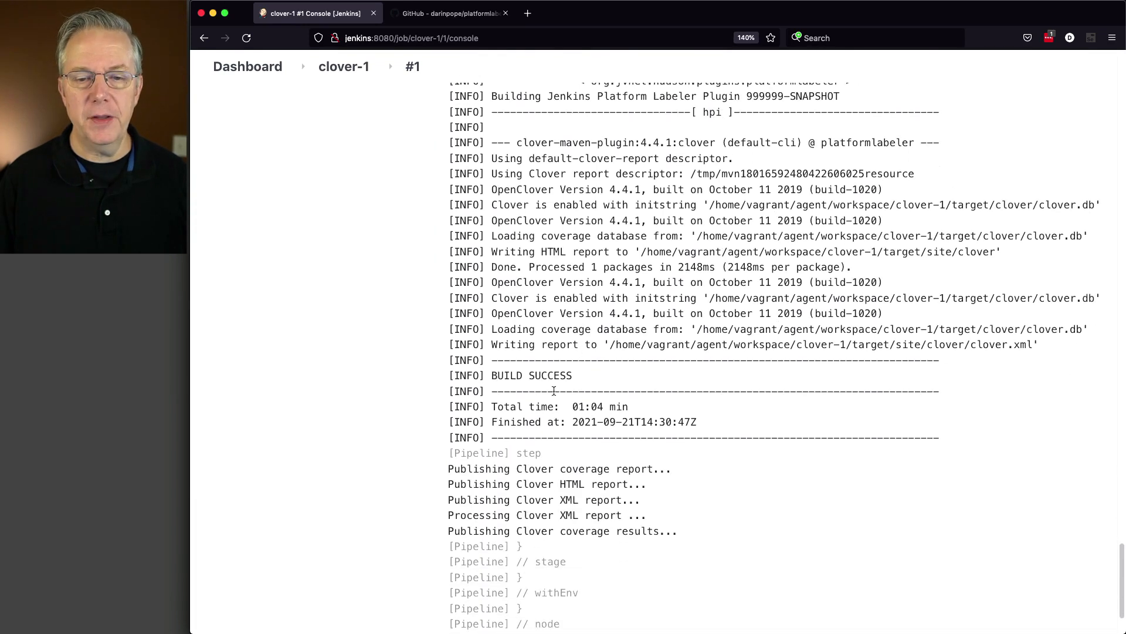
{"action": "scroll", "coordinate": [596, 423], "scroll_direction": "down", "scroll_amount": 2}
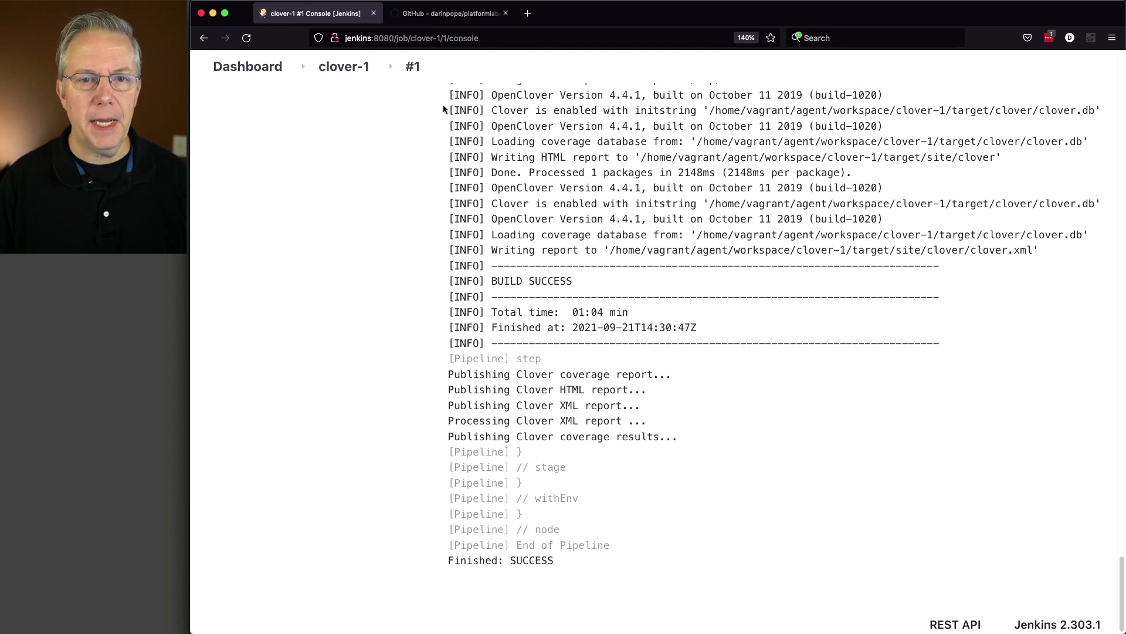
Check the OpenClover code coverage on build #1's status page, and return to the clover-1 job page
{"action": "left_click", "coordinate": [413, 68]}
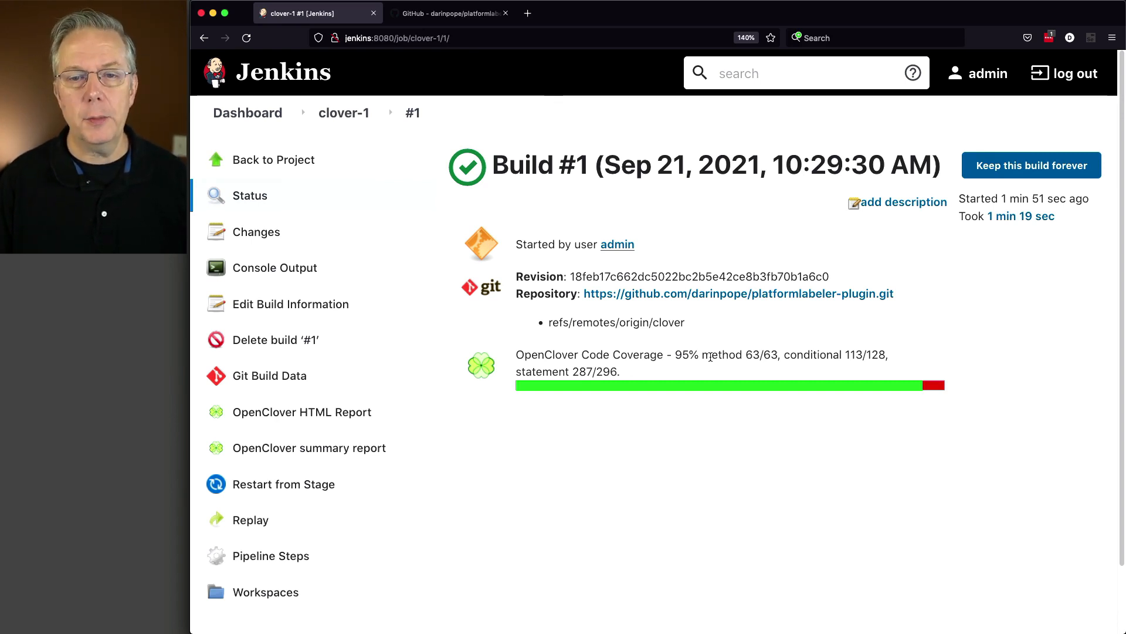
{"action": "left_click", "coordinate": [344, 113]}
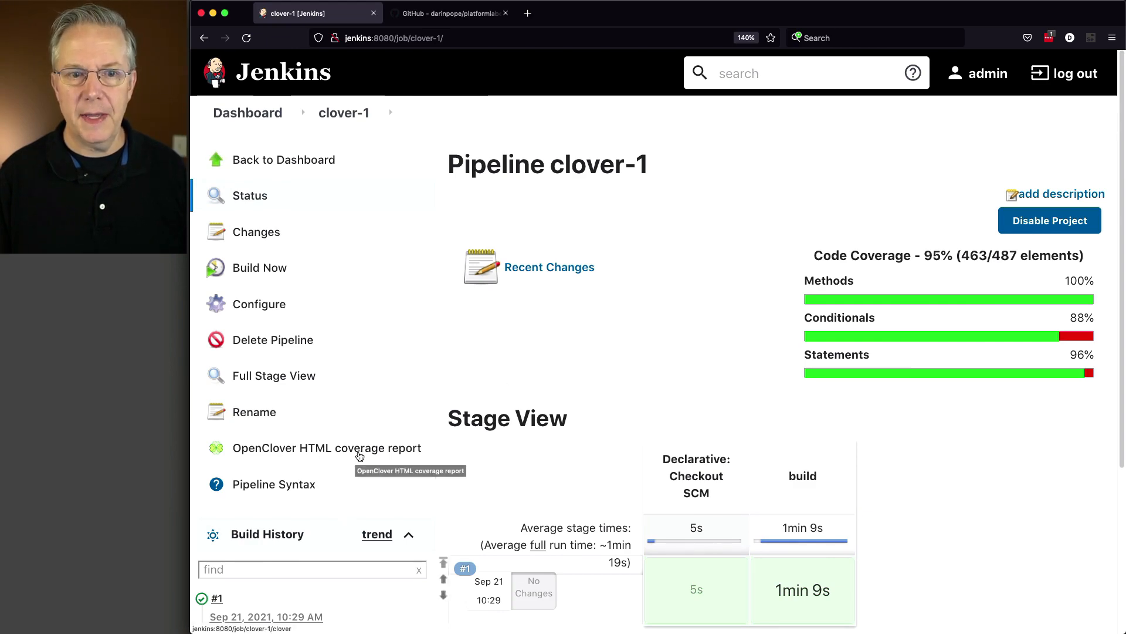
Open the OpenClover summary report of build #1 from its console output page
{"action": "scroll", "coordinate": [305, 464], "scroll_direction": "down", "scroll_amount": 3}
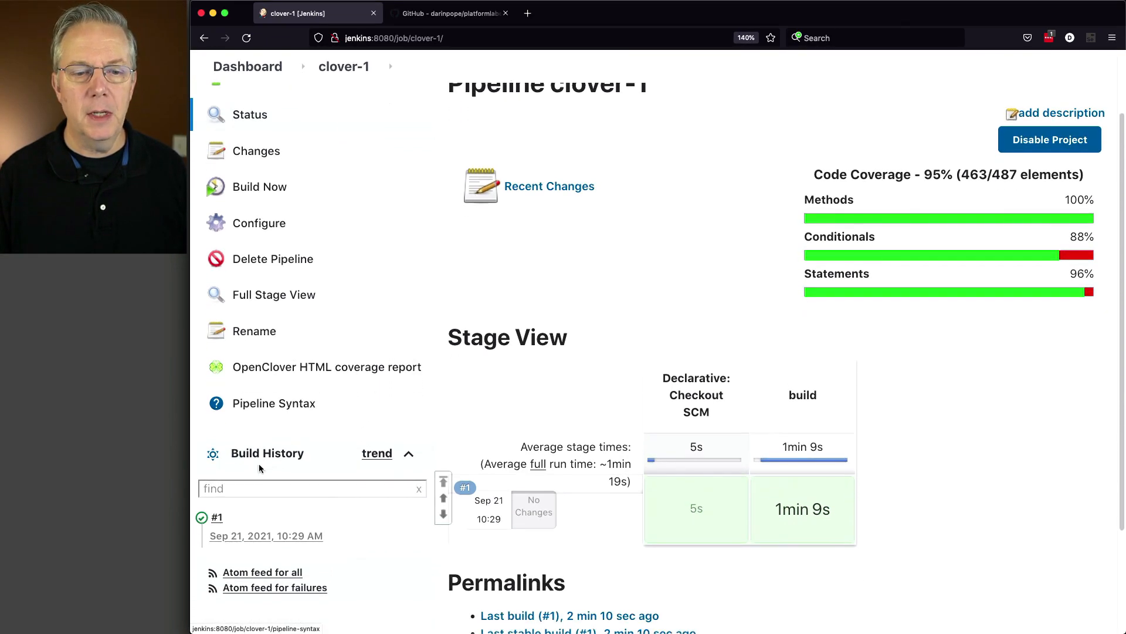
{"action": "left_click", "coordinate": [202, 518]}
{"action": "scroll", "coordinate": [309, 491], "scroll_direction": "down", "scroll_amount": 1}
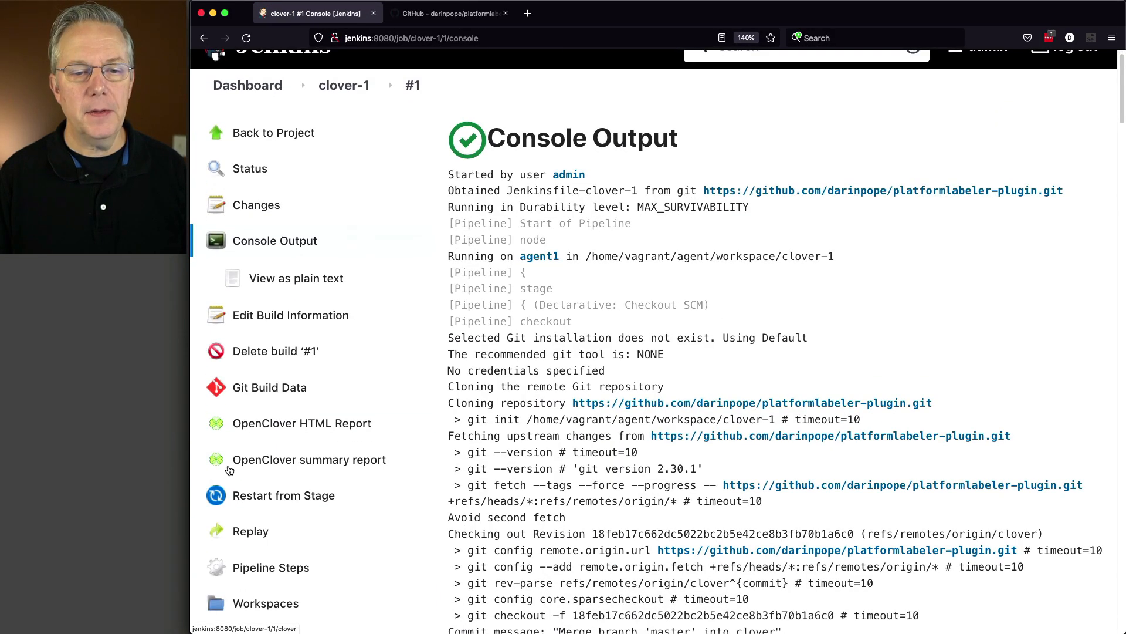
{"action": "left_click", "coordinate": [295, 467]}
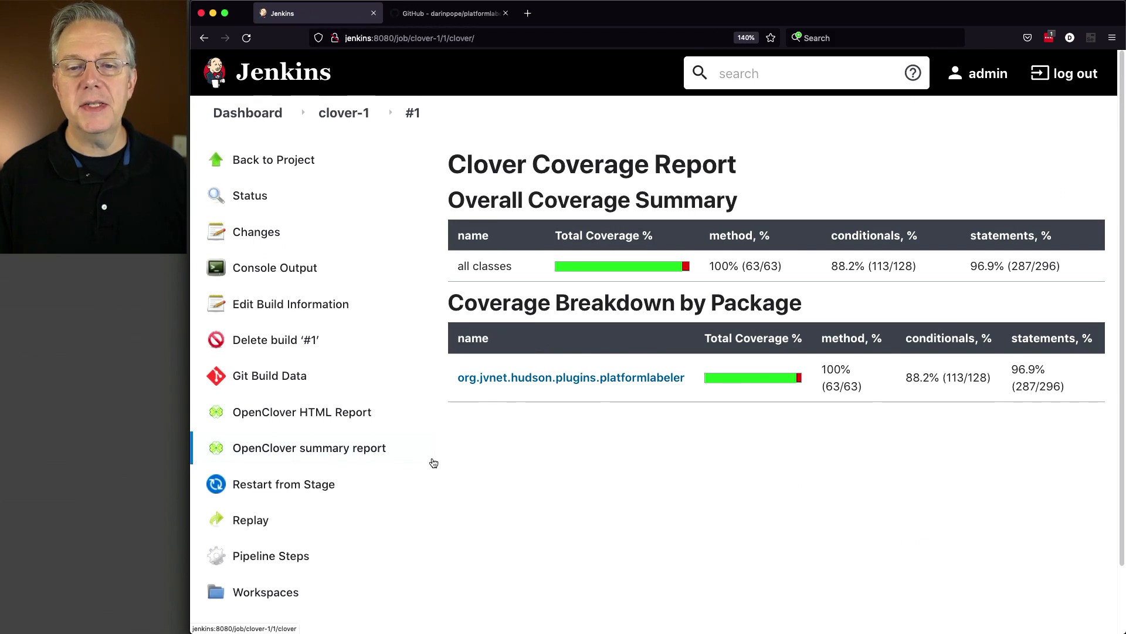
Examine the org.jvnet.hudson.plugins.platformlabeler coverage by file, especially PlatformLabelerGlobalConfiguration.java's conditionals, and return to the package breakdown
{"action": "left_click", "coordinate": [645, 378]}
{"action": "scroll", "coordinate": [641, 378], "scroll_direction": "down", "scroll_amount": 2}
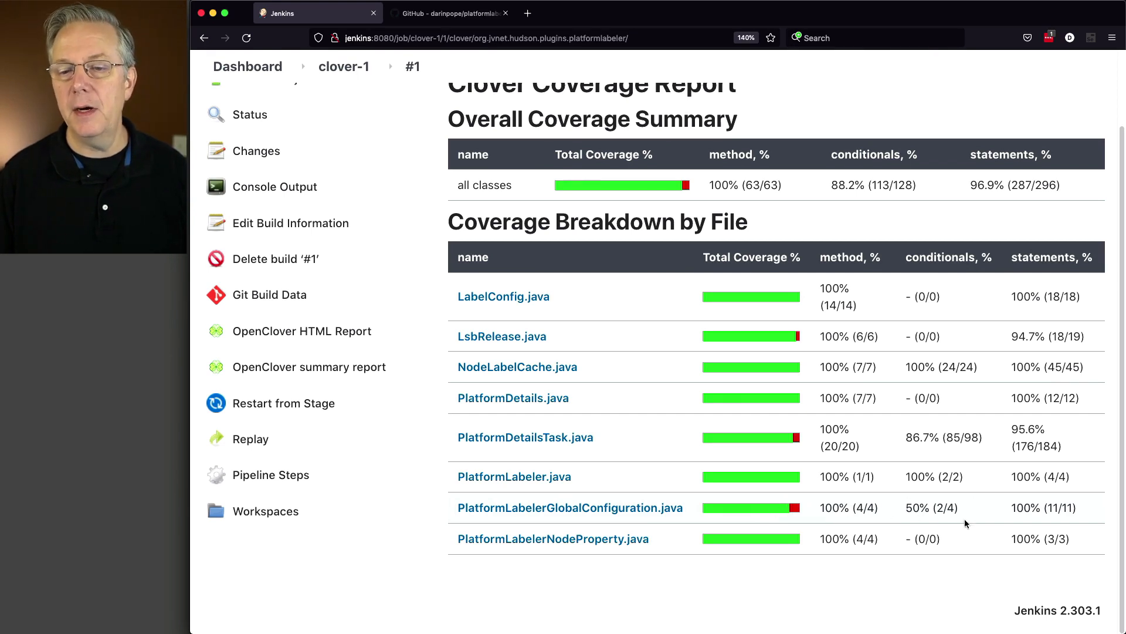
{"action": "left_click_drag", "start_coordinate": [959, 510], "coordinate": [908, 507]}
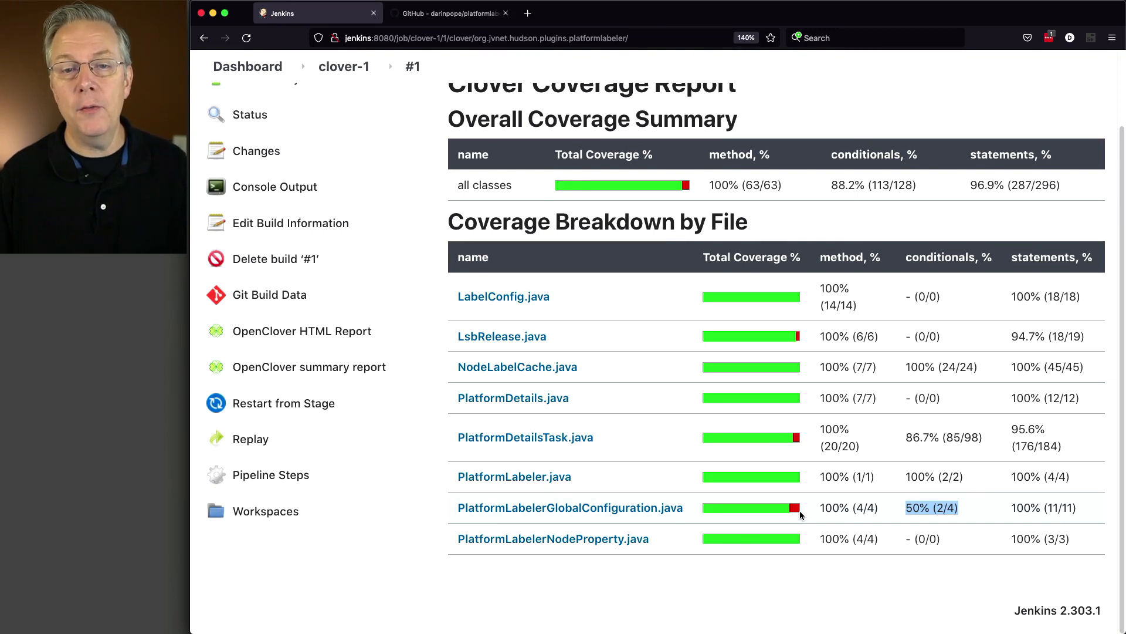
{"action": "scroll", "coordinate": [780, 505], "scroll_direction": "up", "scroll_amount": 3}
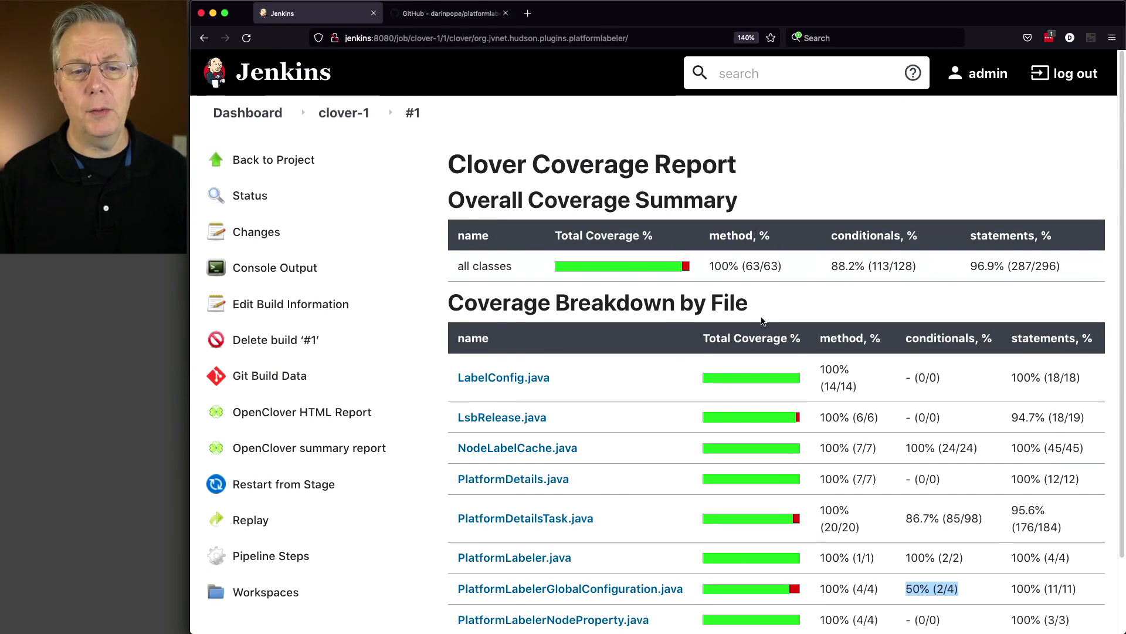
{"action": "left_click", "coordinate": [204, 39]}
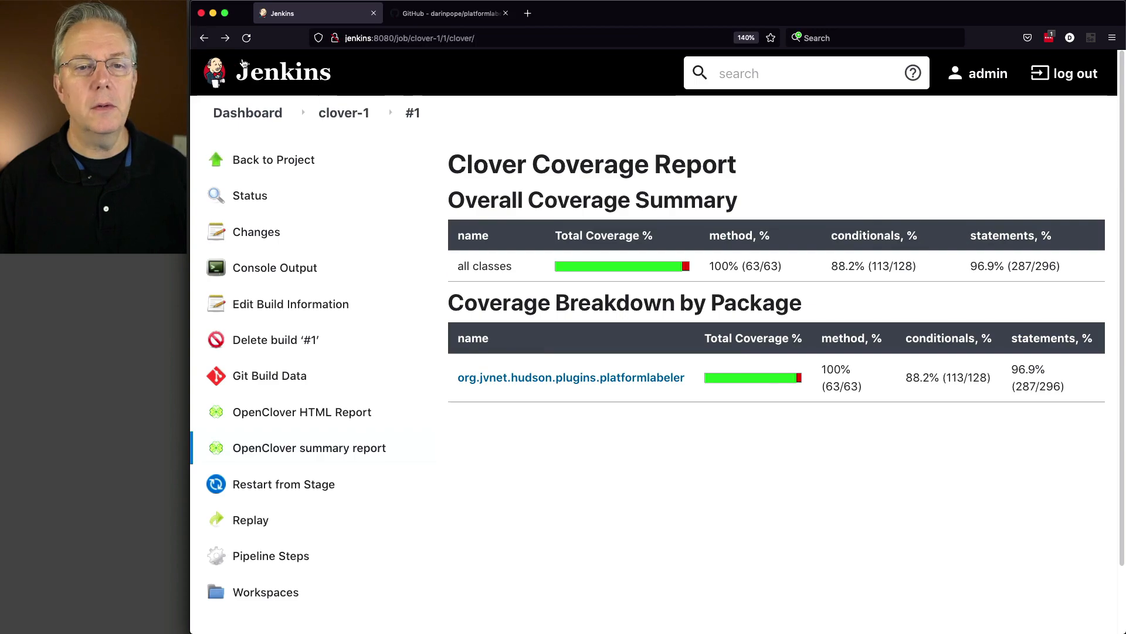
Review build #1's console output around the checkout and the Maven clover command
{"action": "left_click", "coordinate": [274, 268]}
{"action": "scroll", "coordinate": [641, 357], "scroll_direction": "down", "scroll_amount": 7}
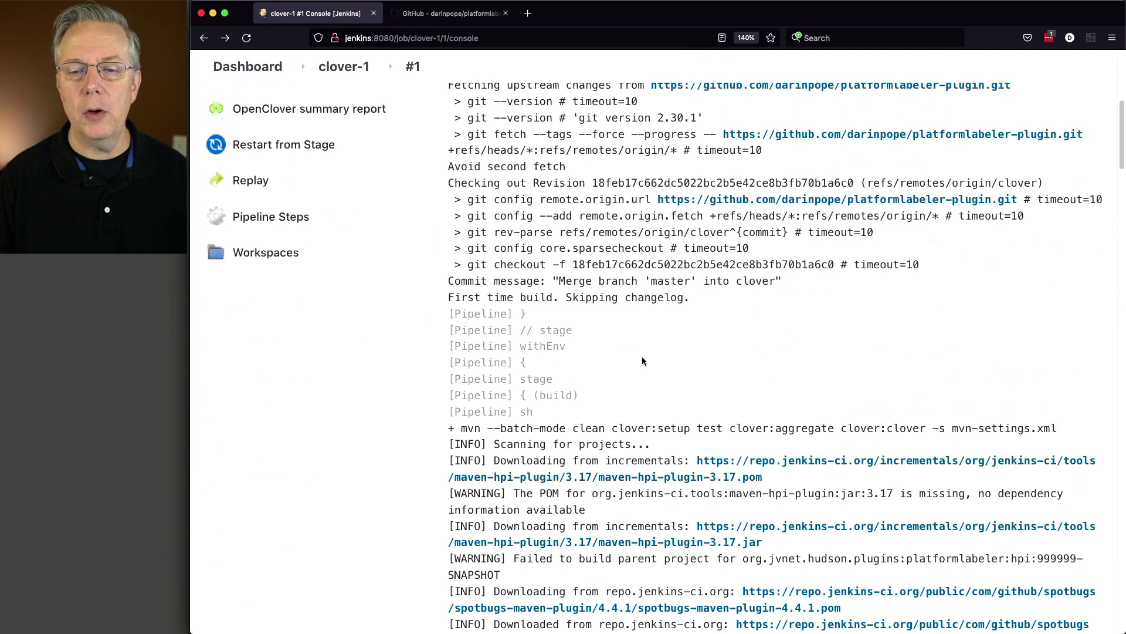
{"action": "scroll", "coordinate": [642, 359], "scroll_direction": "down", "scroll_amount": 6}
{"action": "scroll", "coordinate": [558, 311], "scroll_direction": "up", "scroll_amount": 13}
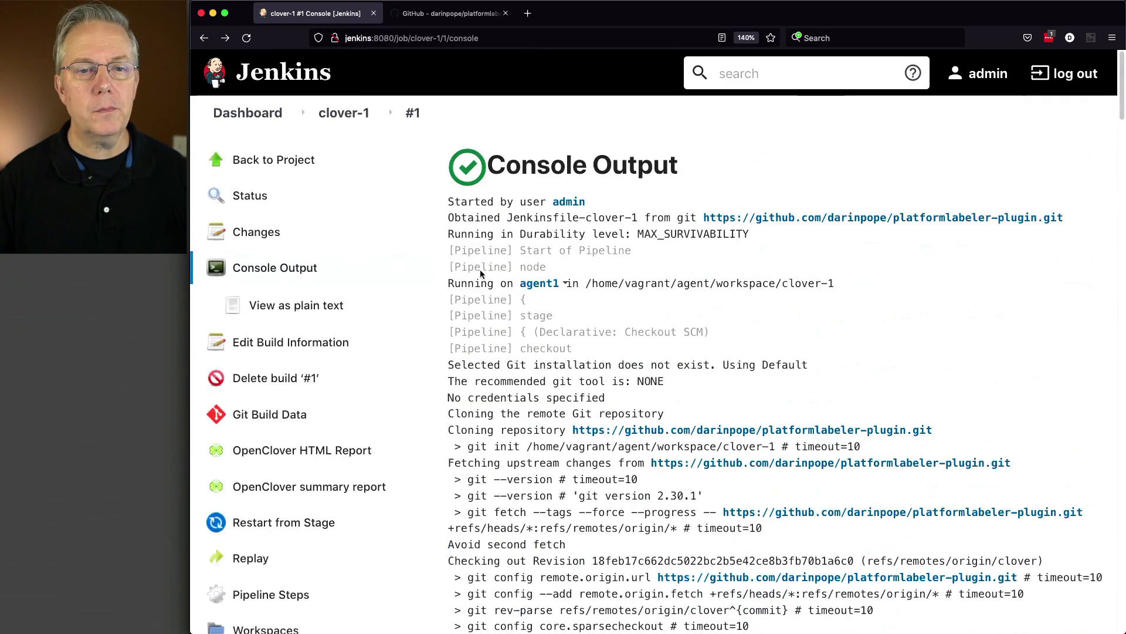
Examine the overall, conditional and statement code coverage percentages on the clover-1 job page
{"action": "left_click", "coordinate": [360, 119]}
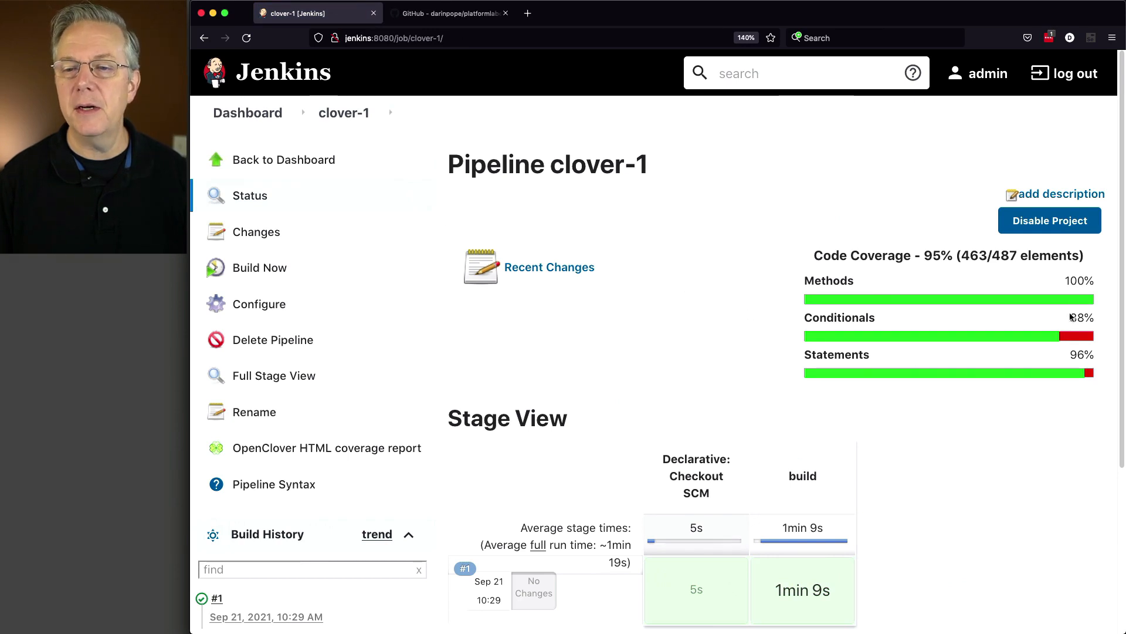
{"action": "left_click_drag", "start_coordinate": [955, 256], "coordinate": [921, 256]}
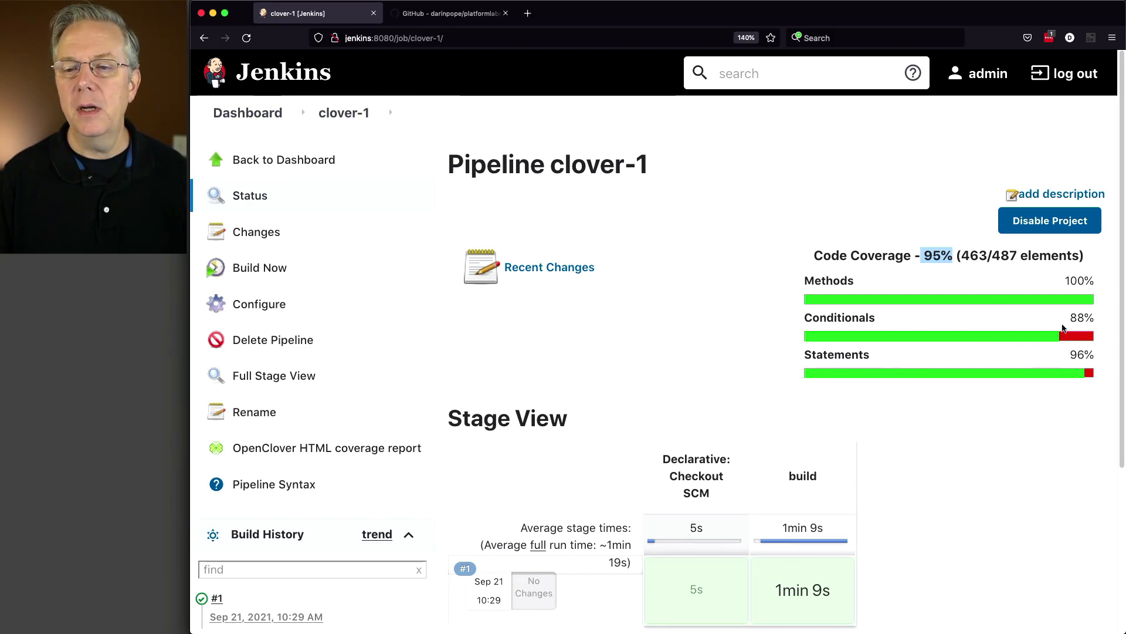
{"action": "left_click_drag", "start_coordinate": [1068, 318], "coordinate": [1090, 318]}
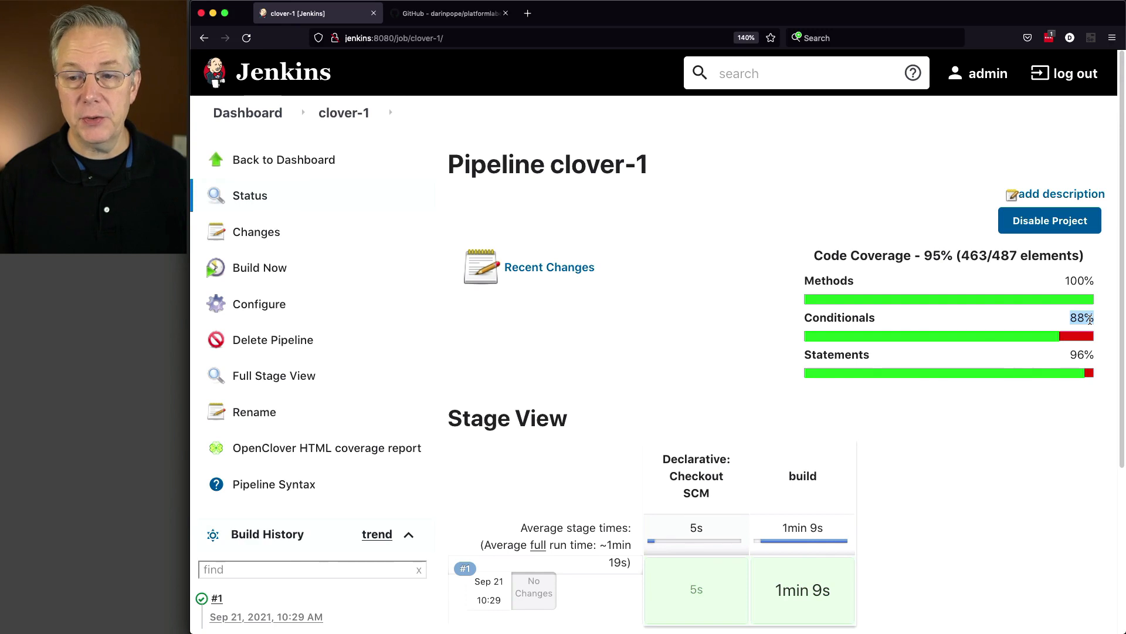
{"action": "left_click_drag", "start_coordinate": [1069, 356], "coordinate": [1089, 357]}
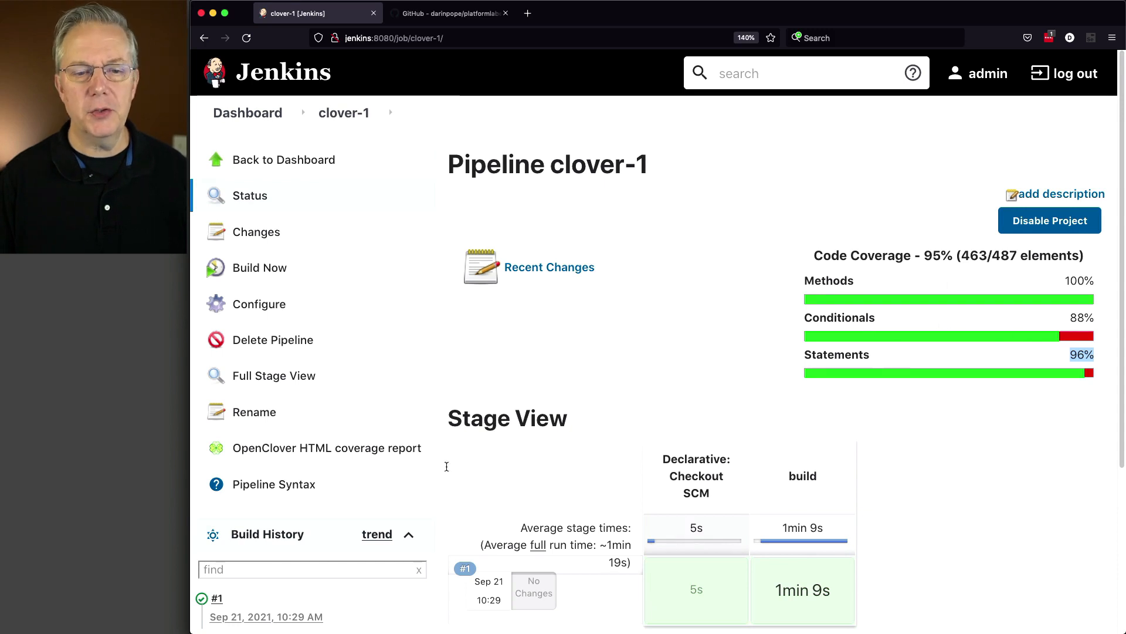
View build #1's OpenClover summary report again and go back to the clover-1 job page
{"action": "left_click", "coordinate": [202, 598]}
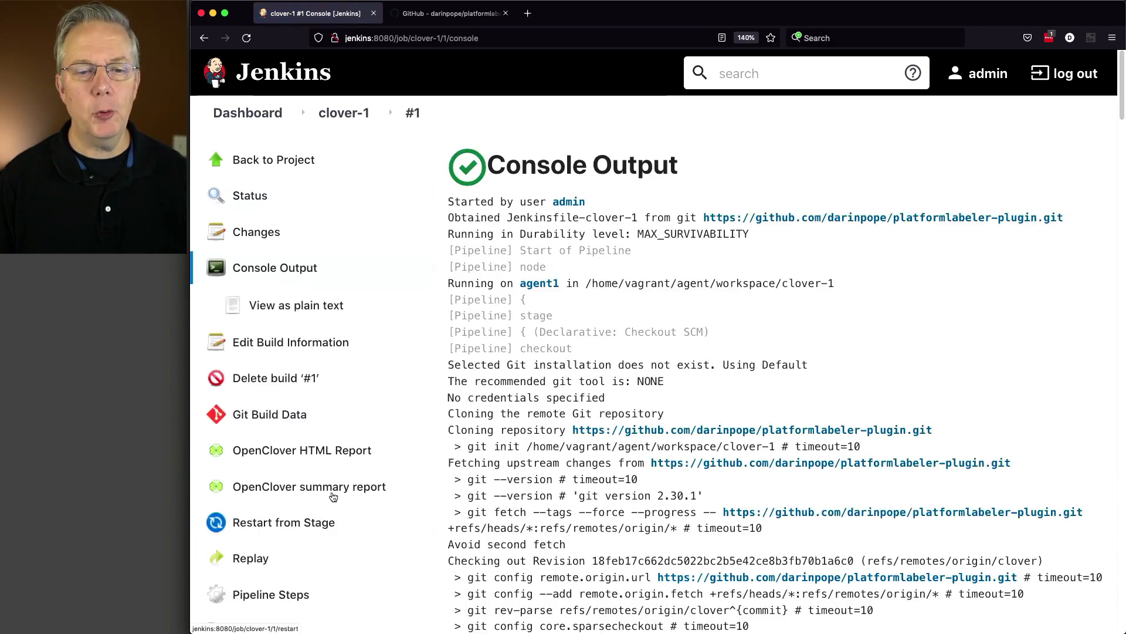
{"action": "left_click", "coordinate": [331, 489]}
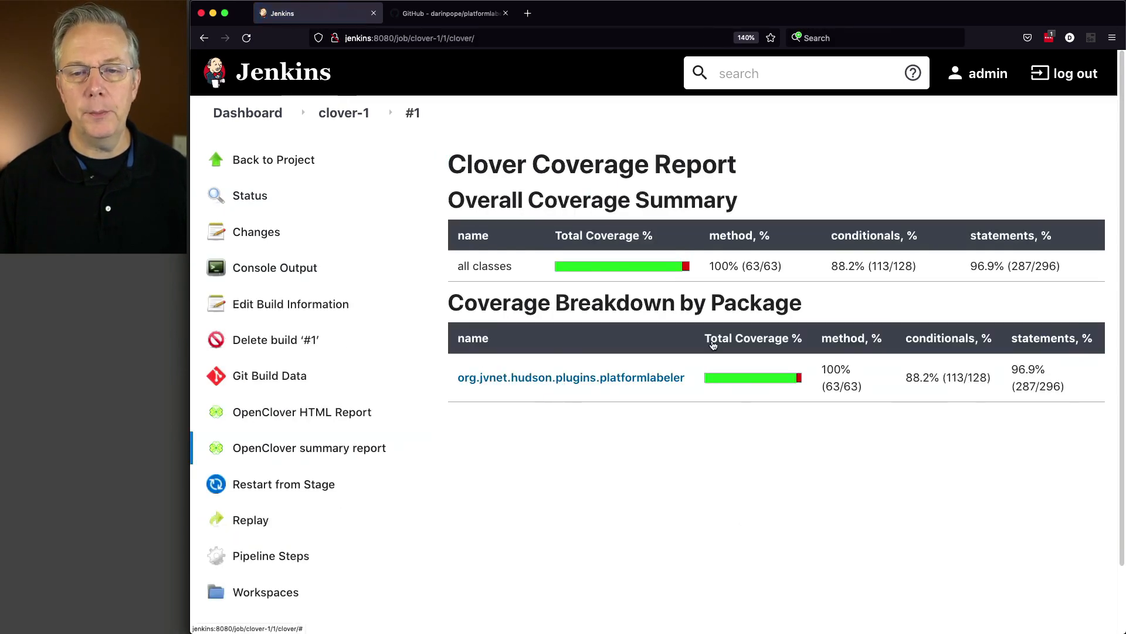
{"action": "left_click", "coordinate": [341, 118]}
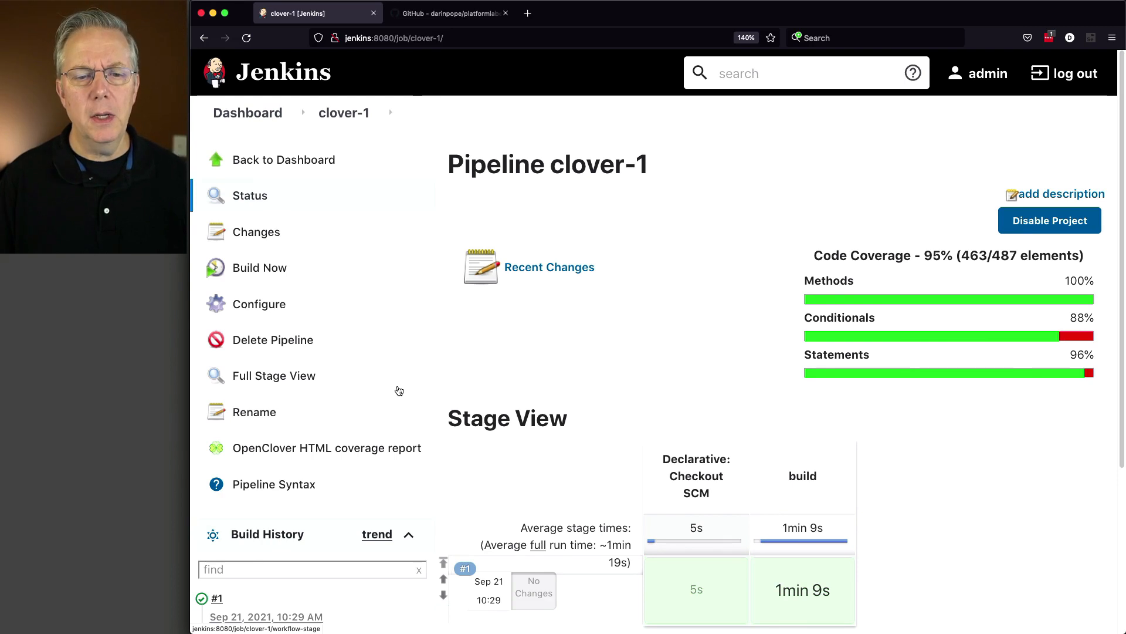
Open the job's OpenClover HTML coverage report and return to the clover-1 job page
{"action": "left_click", "coordinate": [286, 453]}
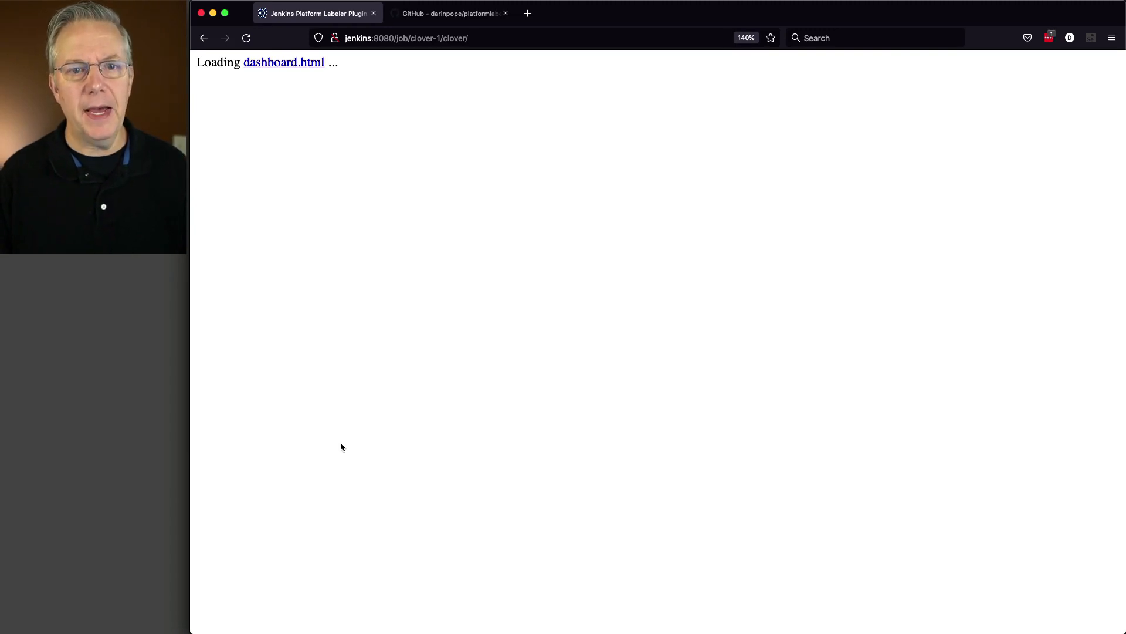
{"action": "left_click", "coordinate": [203, 38]}
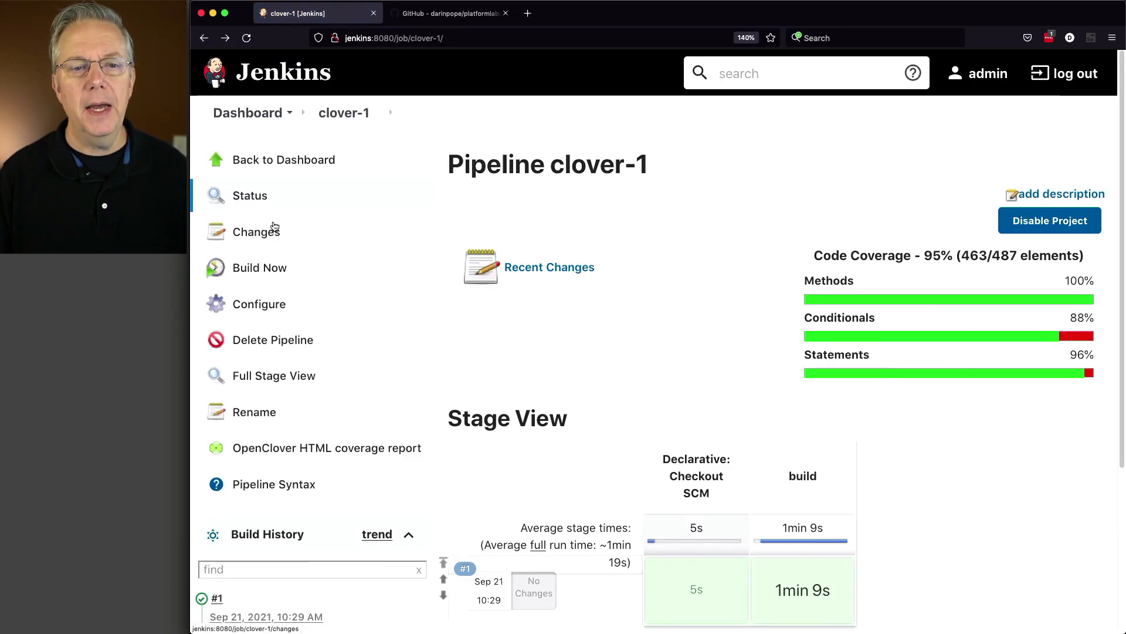
Filter the installed plugins in the Plugin Manager by "clover"
{"action": "left_click", "coordinate": [291, 115]}
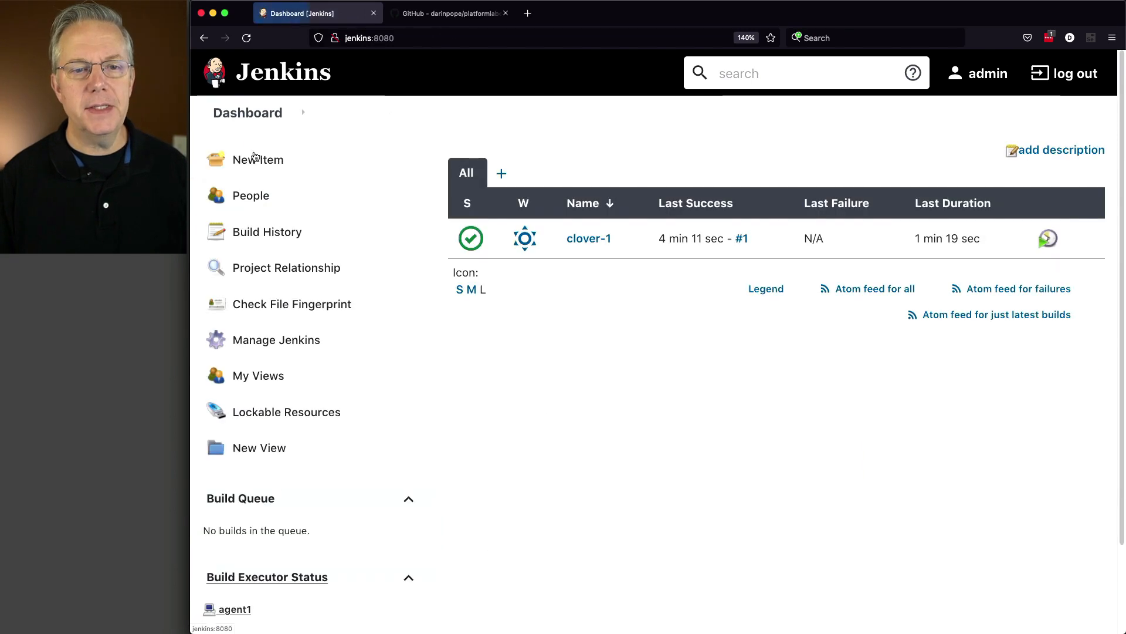
{"action": "left_click", "coordinate": [294, 333]}
{"action": "left_click", "coordinate": [535, 345]}
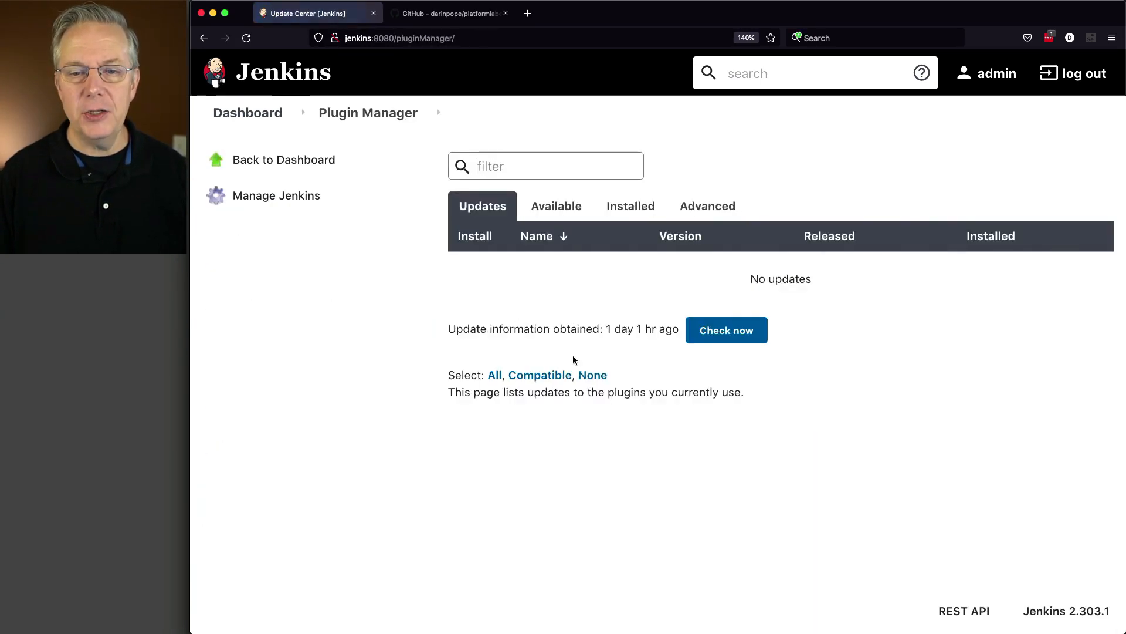
{"action": "left_click", "coordinate": [635, 206]}
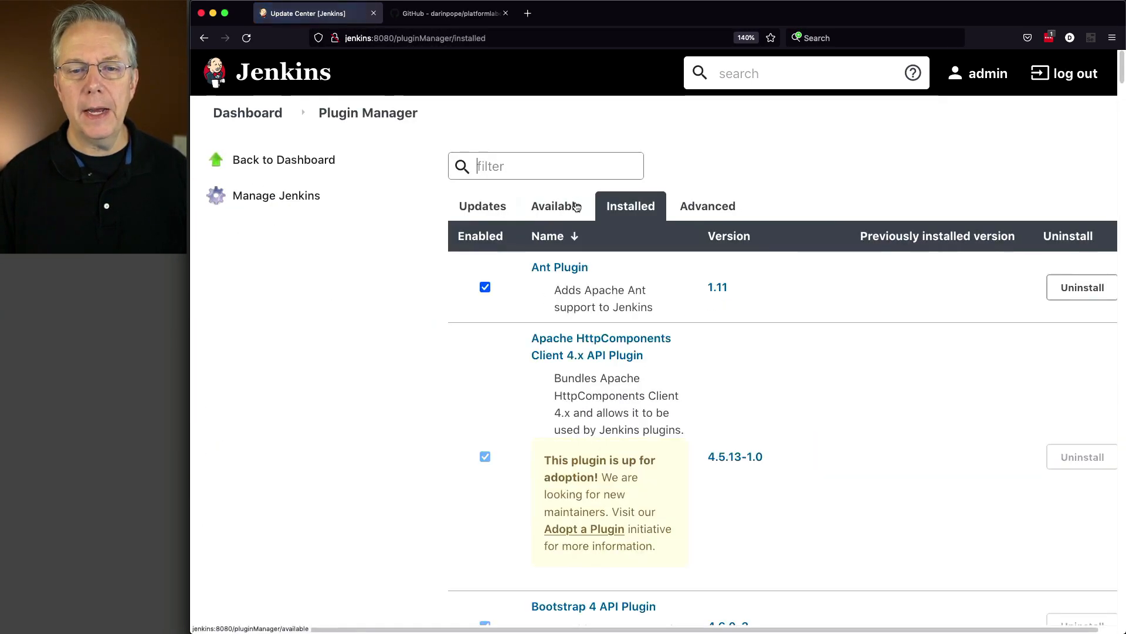
{"action": "left_click", "coordinate": [553, 171]}
{"action": "type", "text": "clover"}
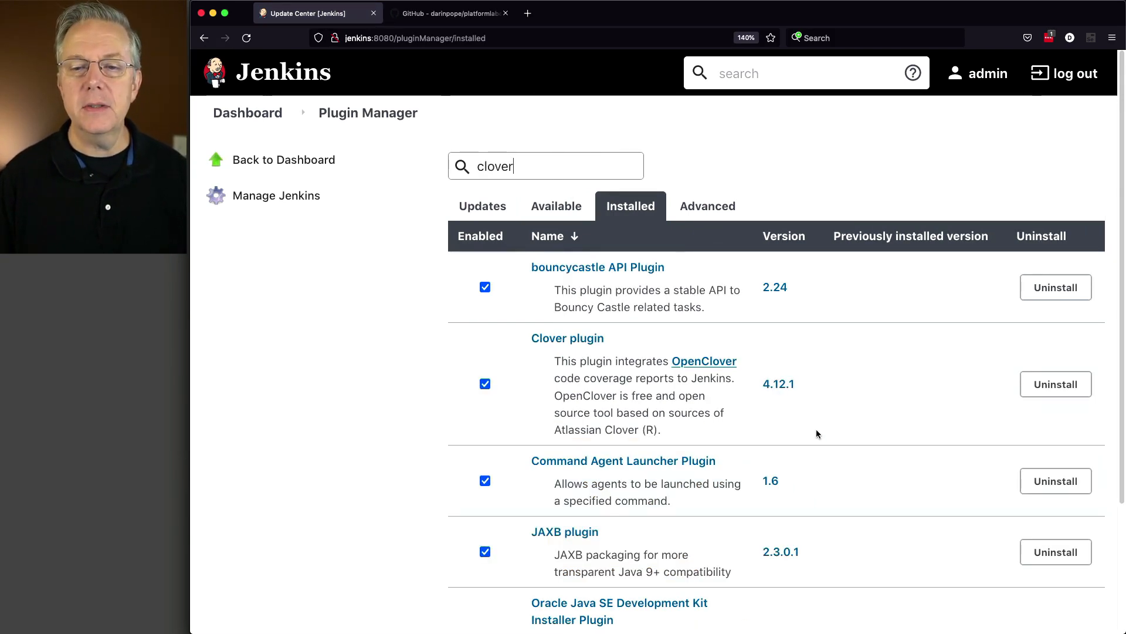
View the Clover plugin's third-party dependencies and return to the installed plugins list
{"action": "left_click", "coordinate": [780, 383]}
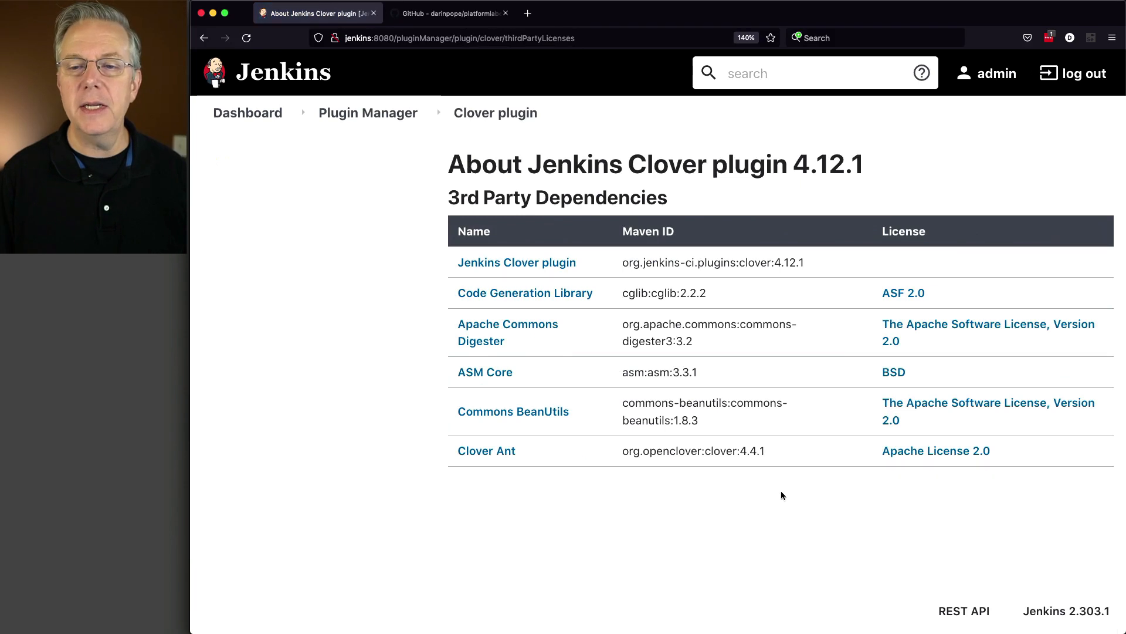
{"action": "left_click", "coordinate": [204, 37]}
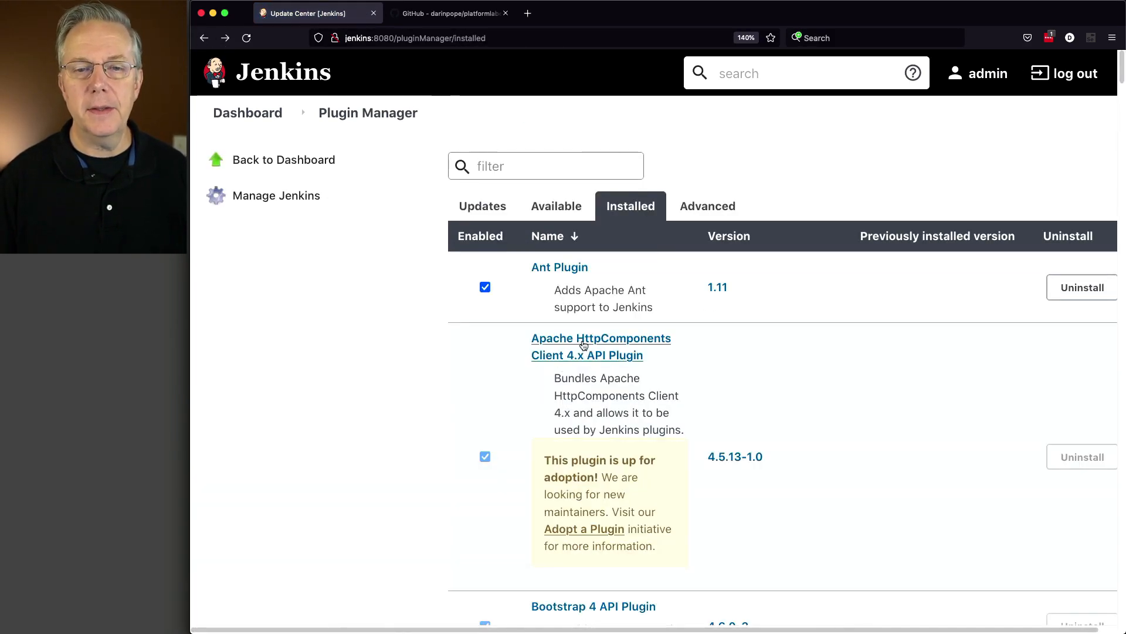
Filter the installed plugins by "clover" and open the Clover plugin's documentation page
{"action": "left_click", "coordinate": [526, 176]}
{"action": "type", "text": "clover"}
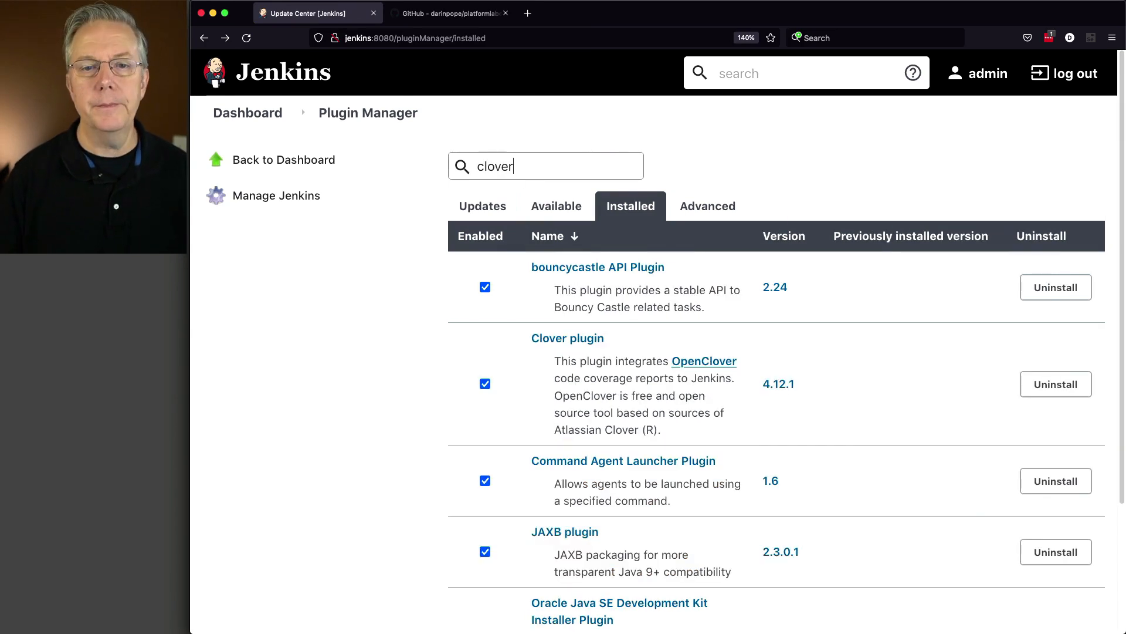
{"action": "scroll", "coordinate": [477, 411], "scroll_direction": "down", "scroll_amount": 1}
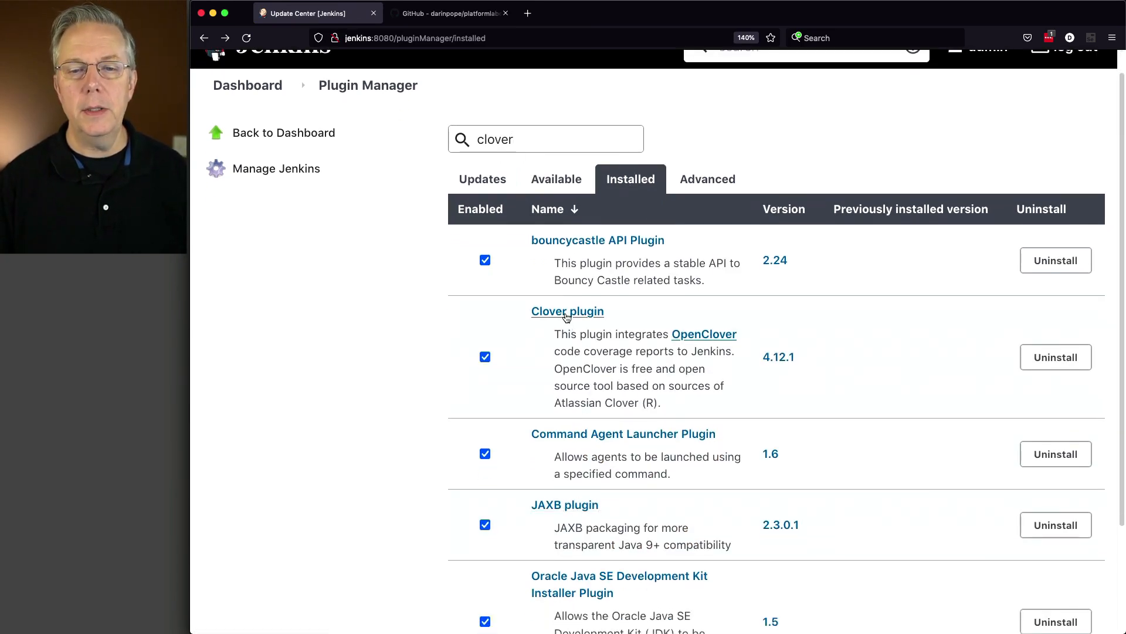
{"action": "left_click", "coordinate": [566, 312]}
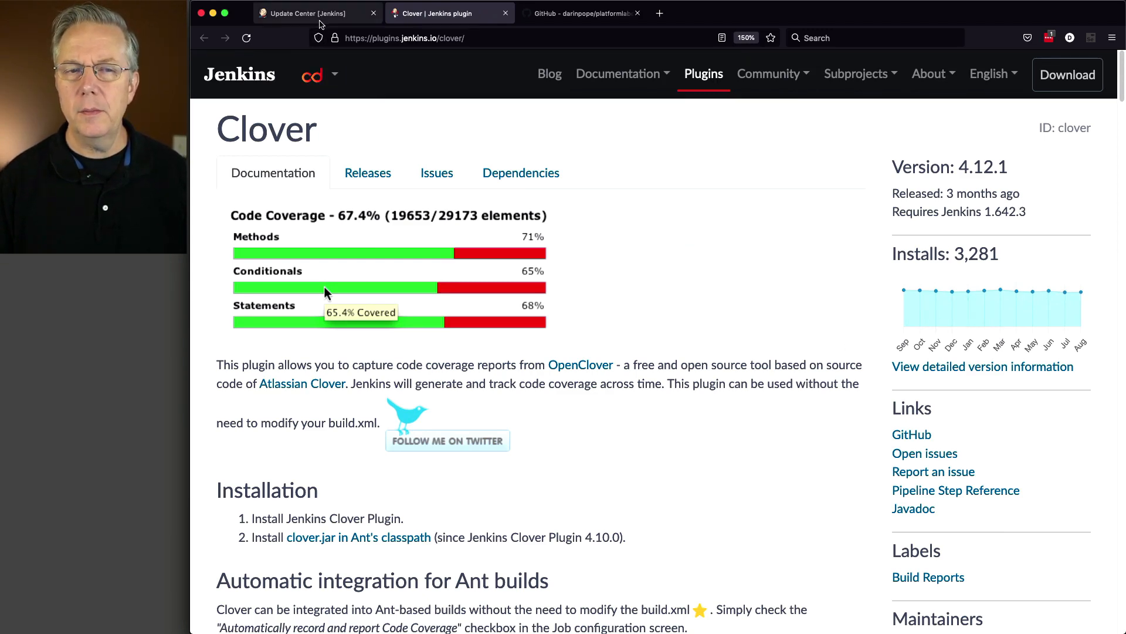
Go back to Jenkins, try to view the clover-1 job's OpenClover HTML coverage report, and return to the job page
{"action": "left_click", "coordinate": [318, 18]}
{"action": "left_click", "coordinate": [247, 85]}
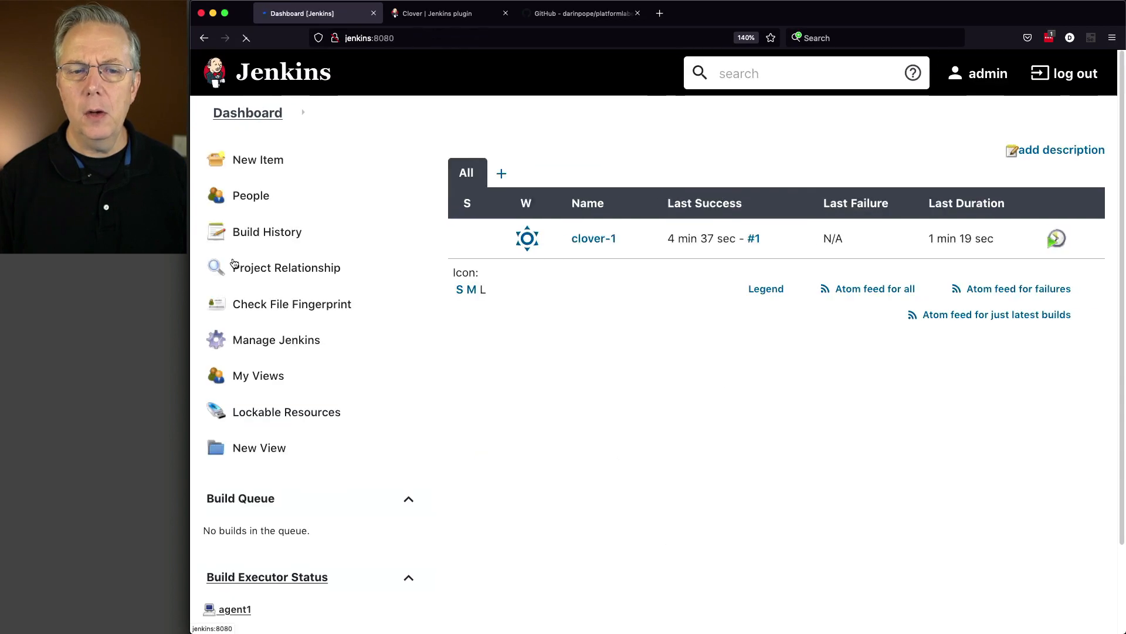
{"action": "left_click", "coordinate": [572, 238]}
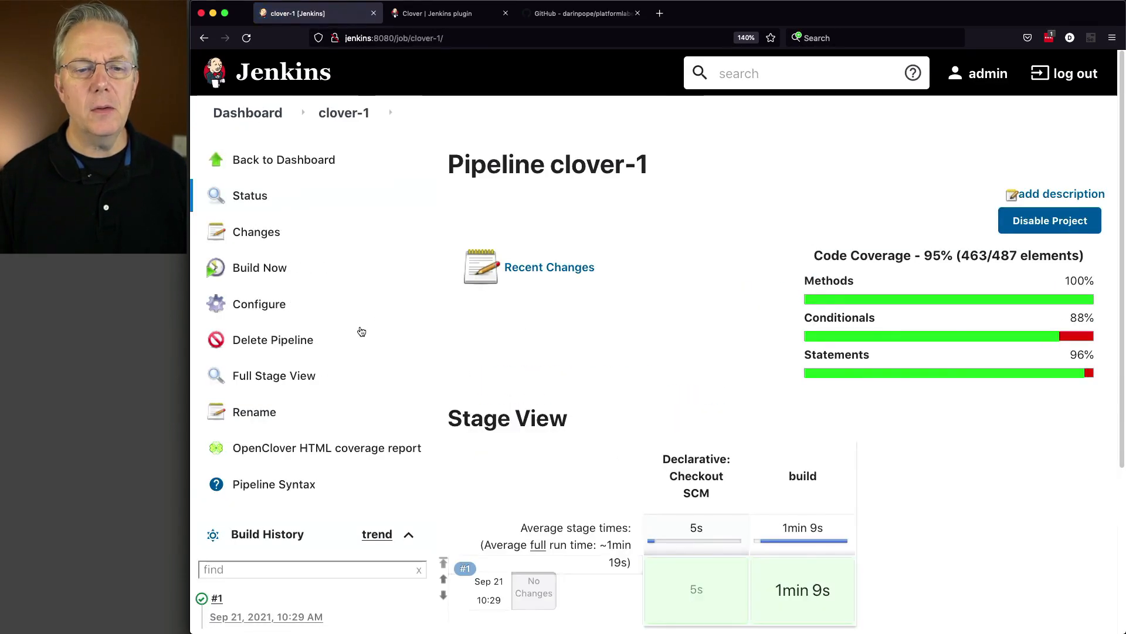
{"action": "left_click", "coordinate": [323, 448]}
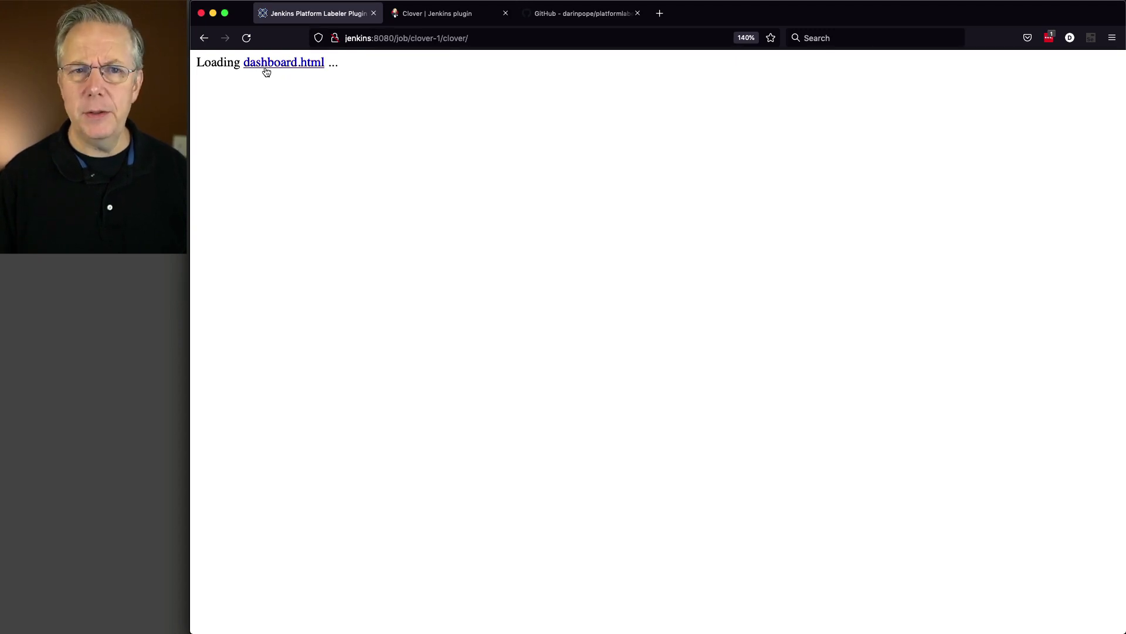
{"action": "left_click", "coordinate": [204, 37]}
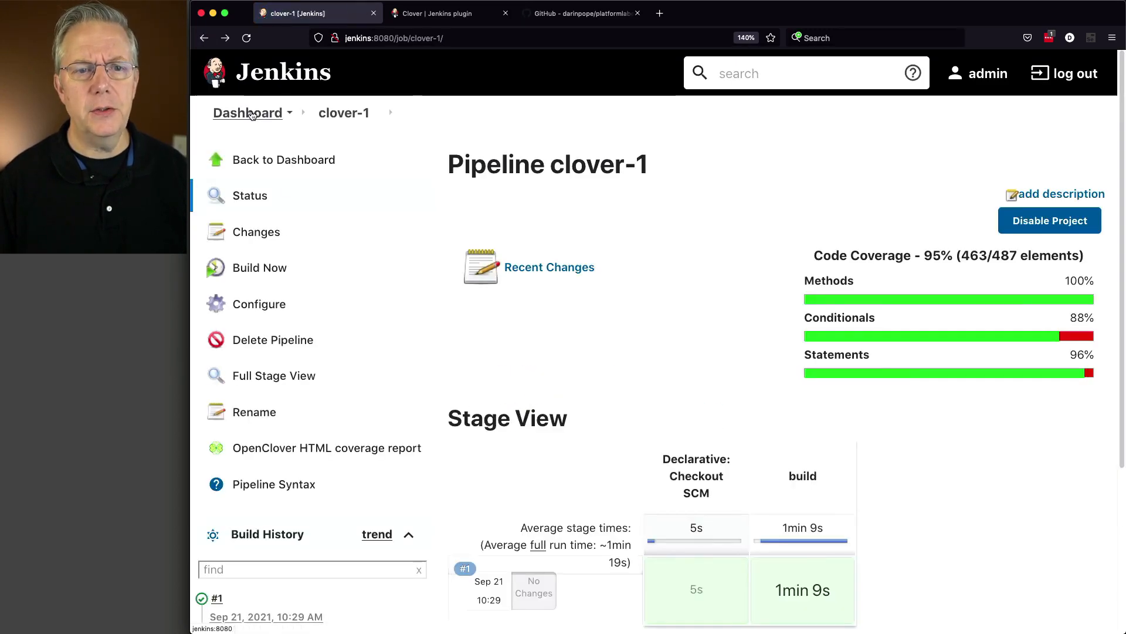
Open the global Configure System settings at the Jenkins Location and resource files sections
{"action": "left_click", "coordinate": [251, 115]}
{"action": "left_click", "coordinate": [276, 340]}
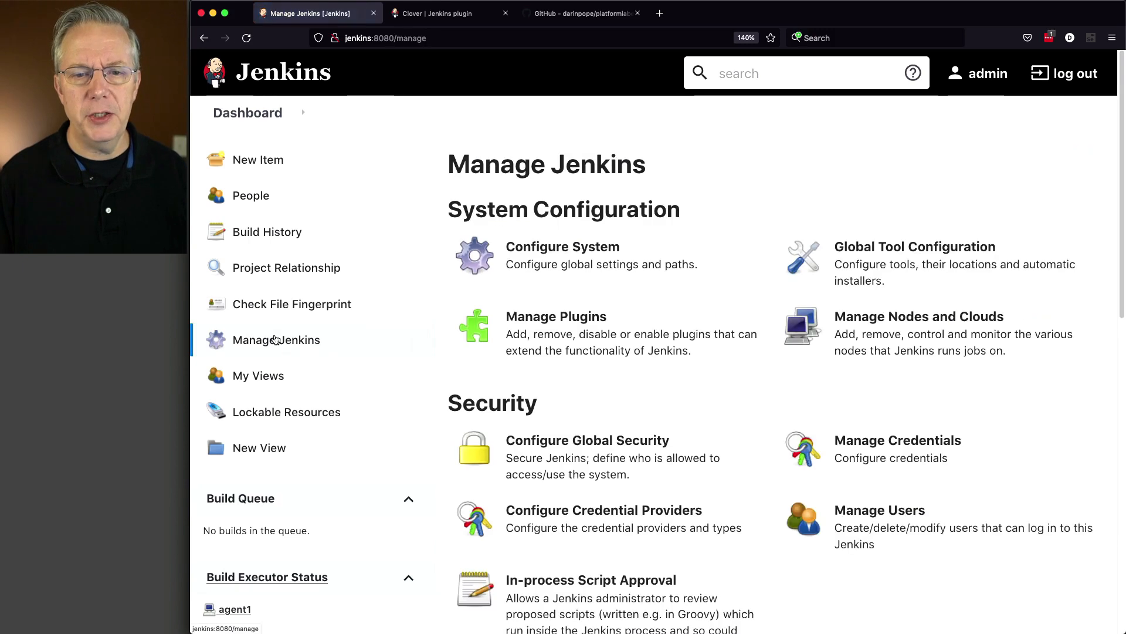
{"action": "left_click", "coordinate": [612, 286]}
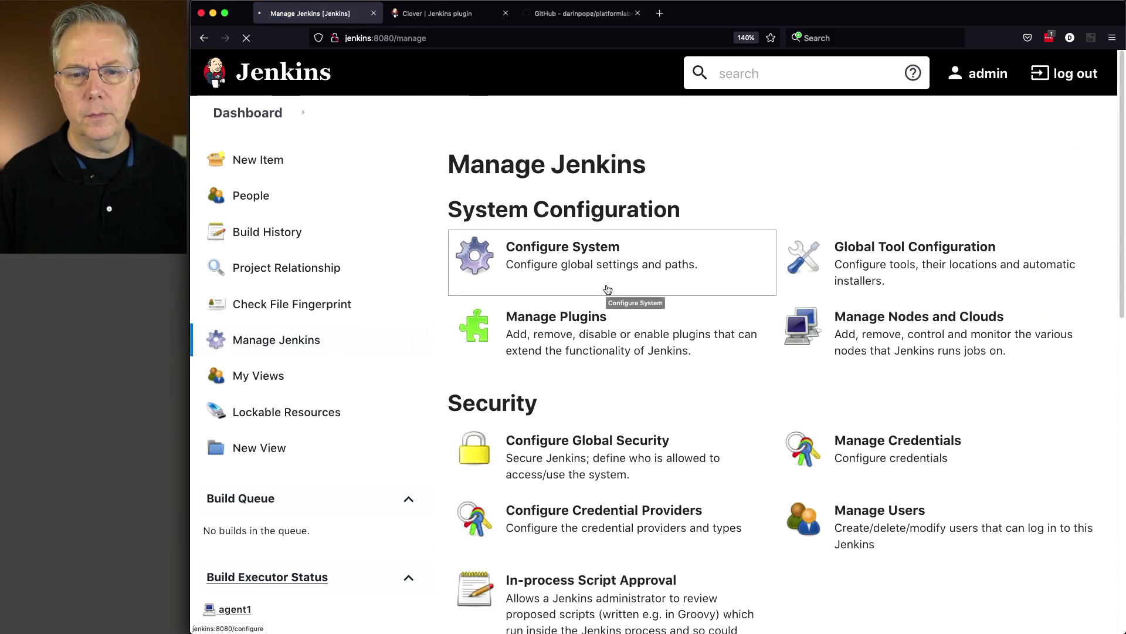
{"action": "scroll", "coordinate": [607, 288], "scroll_direction": "down", "scroll_amount": 4}
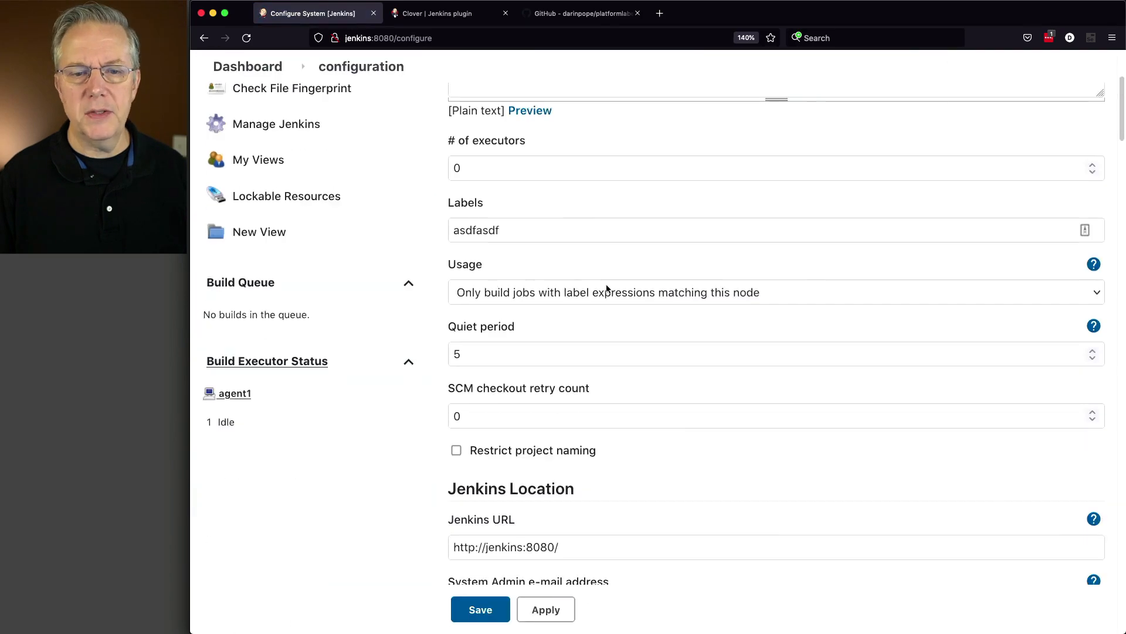
{"action": "scroll", "coordinate": [606, 288], "scroll_direction": "down", "scroll_amount": 5}
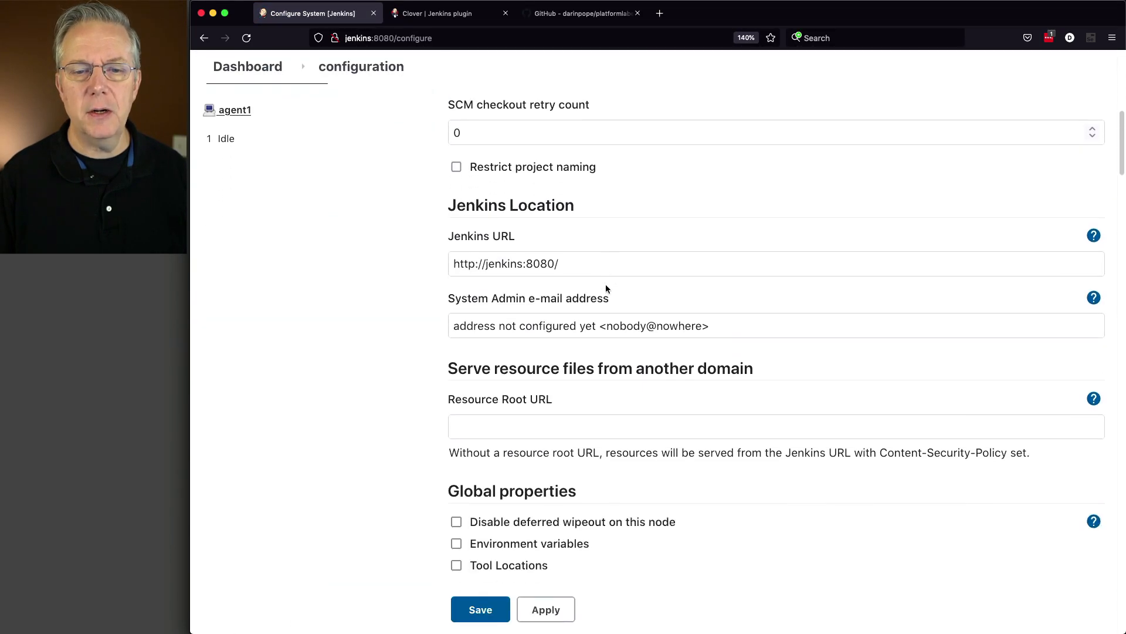
{"action": "scroll", "coordinate": [606, 284], "scroll_direction": "down", "scroll_amount": 2}
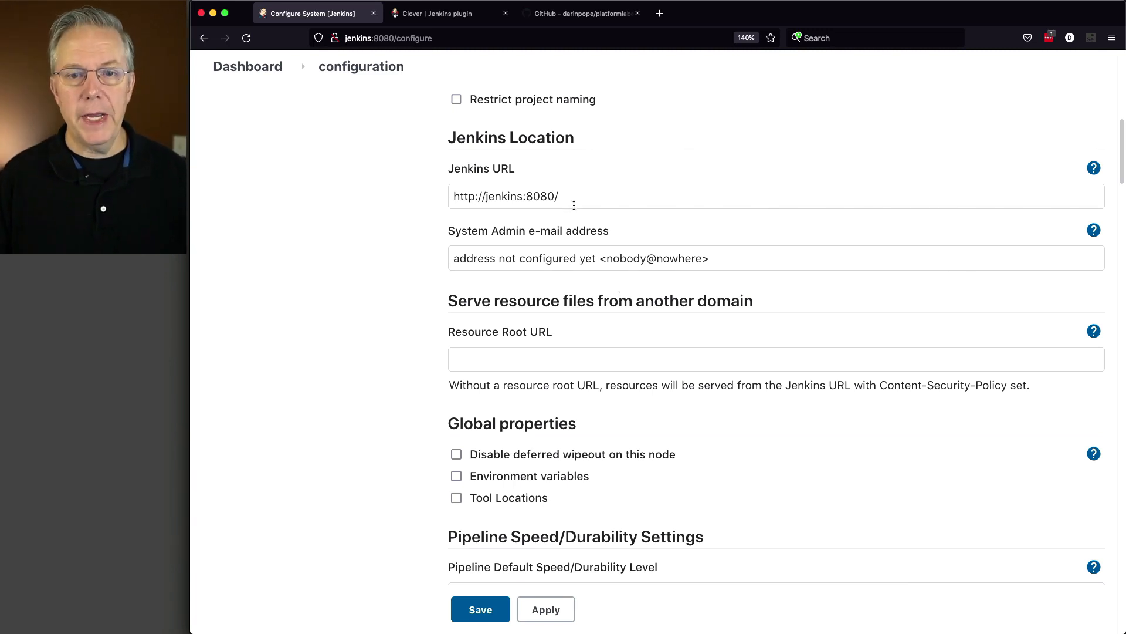
{"action": "left_click_drag", "start_coordinate": [562, 197], "coordinate": [449, 184]}
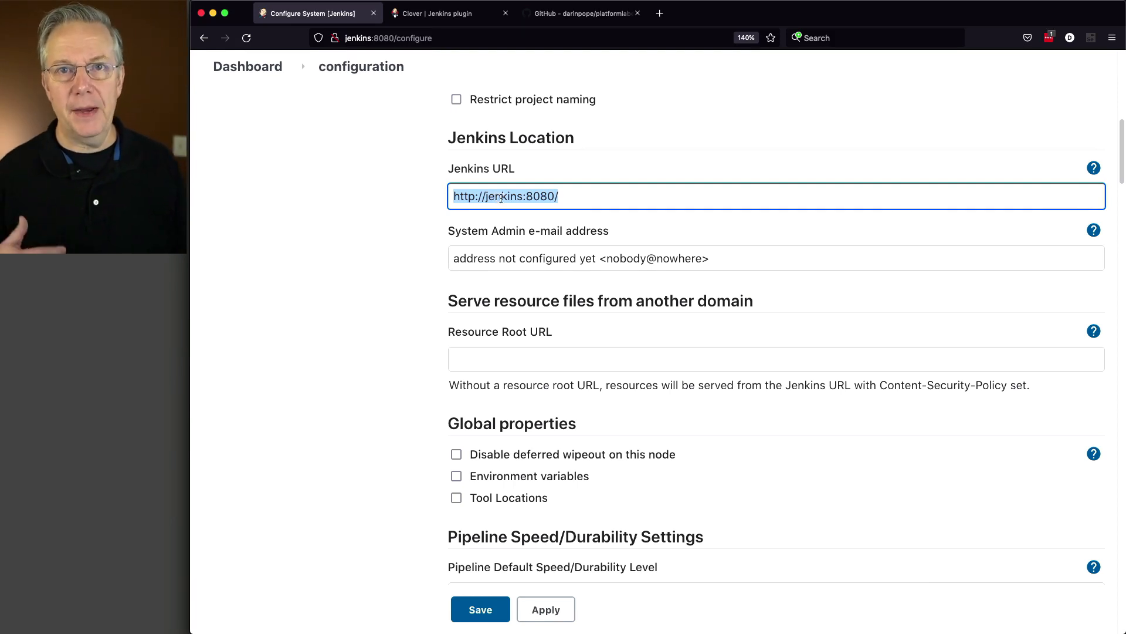
{"action": "triple_click", "coordinate": [504, 200]}
{"action": "key", "text": "super+c"}
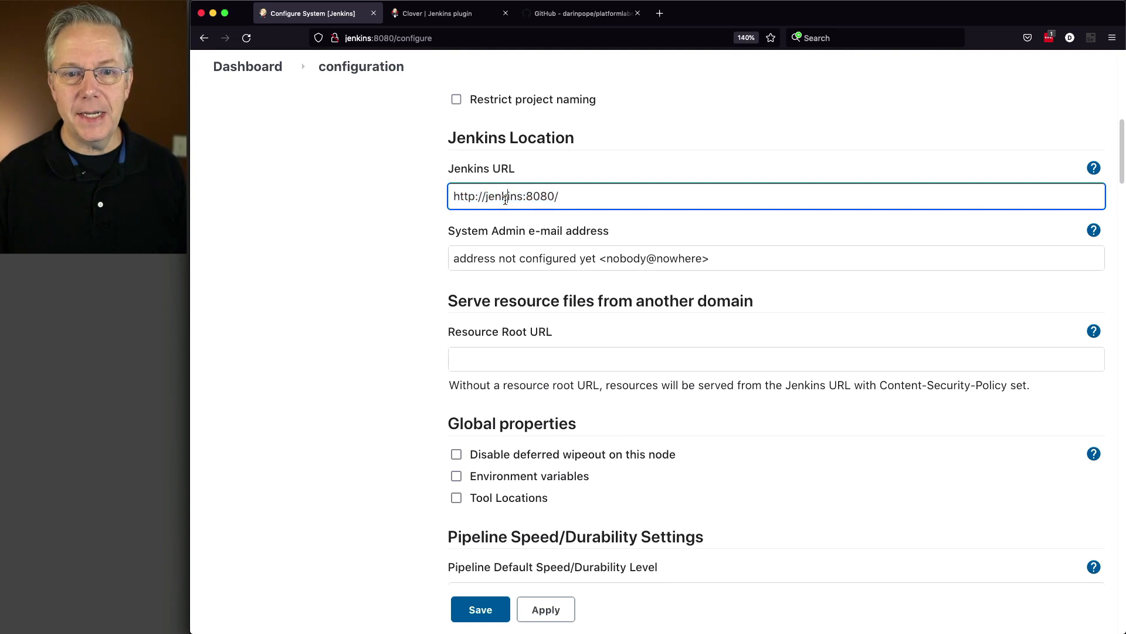
{"action": "left_click", "coordinate": [490, 359]}
{"action": "key", "text": "super+v"}
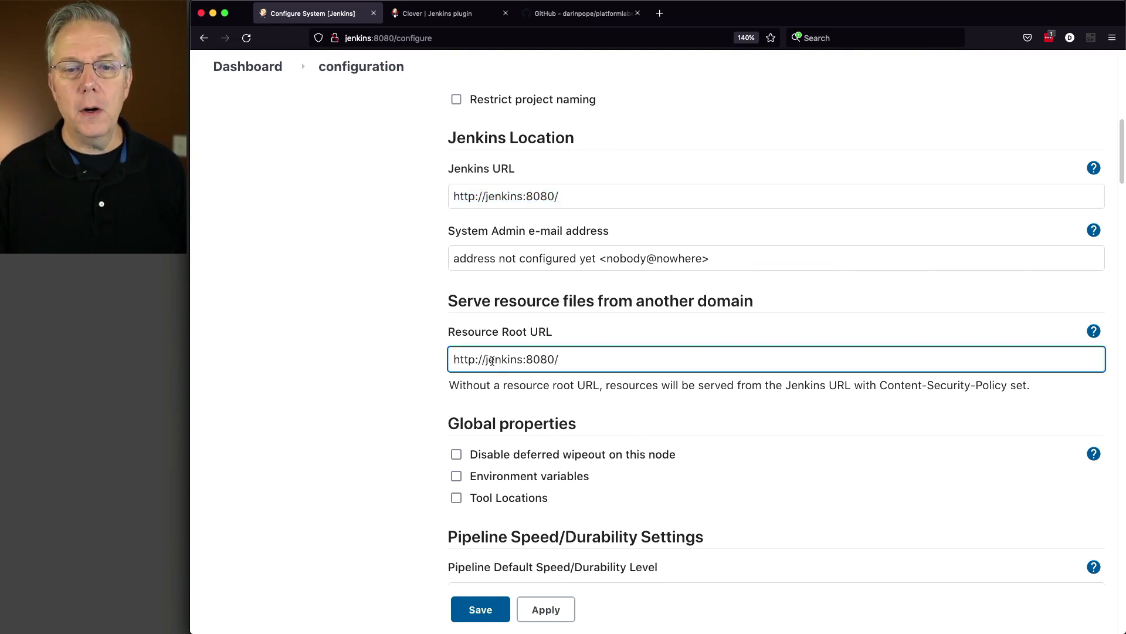
{"action": "left_click", "coordinate": [486, 359]}
{"action": "type", "text": "resources-"}
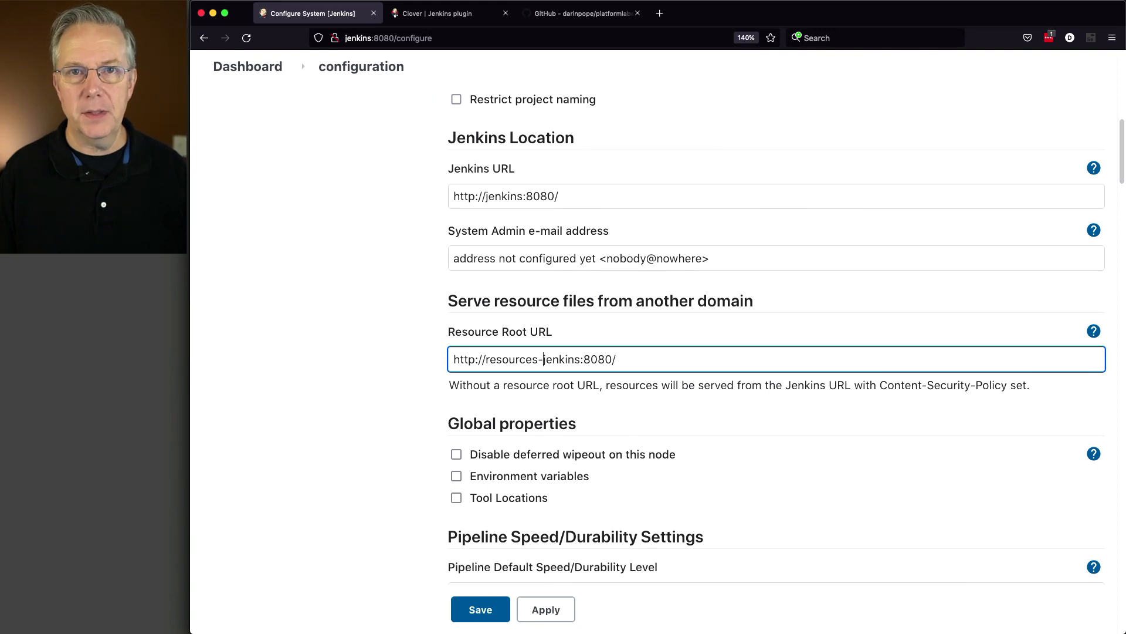
{"action": "key", "text": "Tab"}
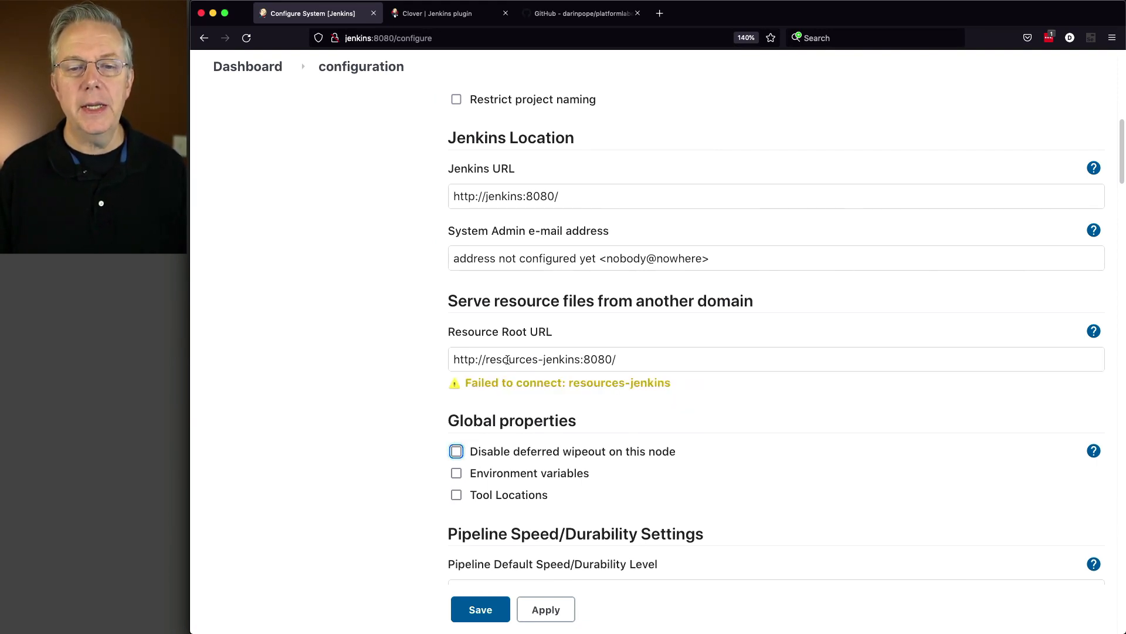
{"action": "left_click_drag", "start_coordinate": [486, 359], "coordinate": [580, 359]}
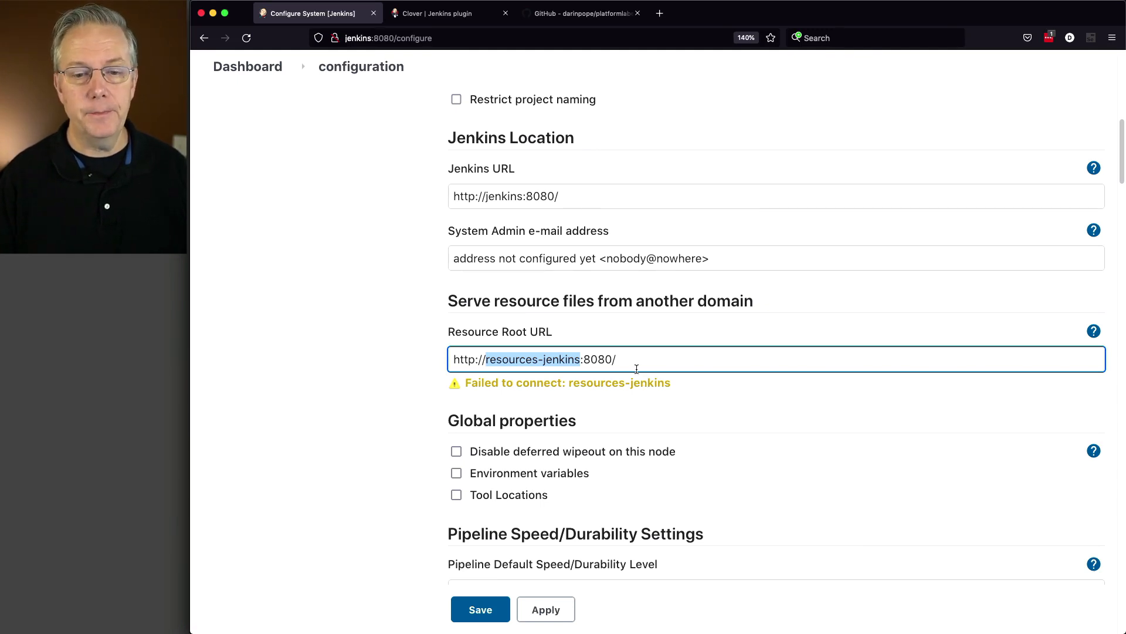
{"action": "left_click", "coordinate": [486, 621]}
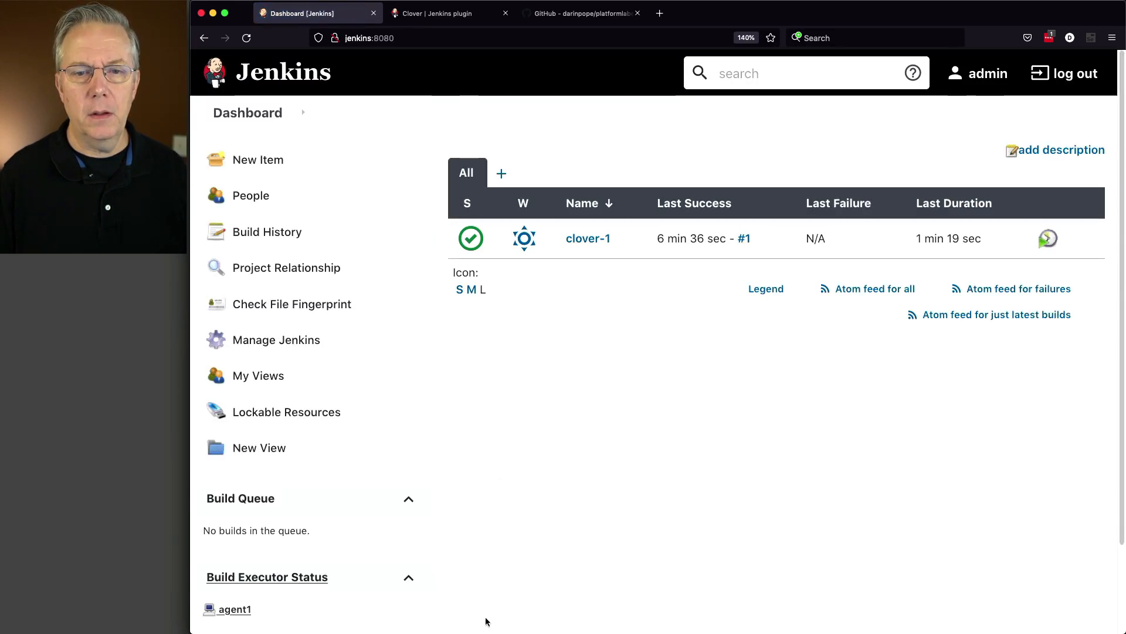
Open the clover-1 job's OpenClover HTML coverage report and enlarge the page to 150%
{"action": "left_click", "coordinate": [588, 240]}
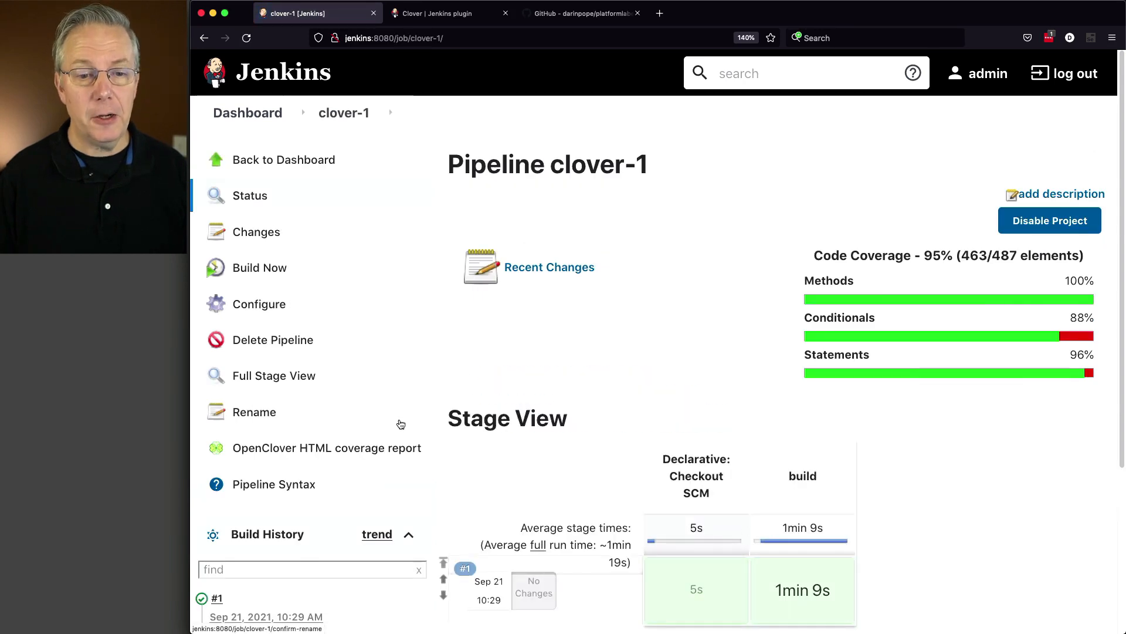
{"action": "left_click", "coordinate": [363, 450]}
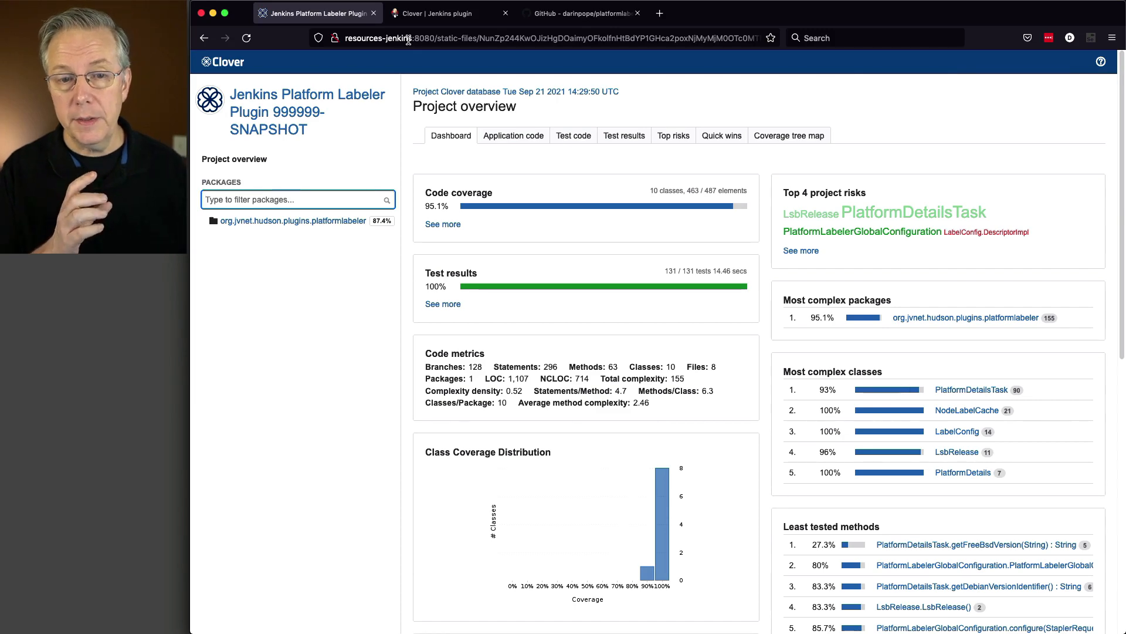
{"action": "key", "text": "super+equal"}
{"action": "key", "text": "super+equal"}
{"action": "key", "text": "super+equal"}
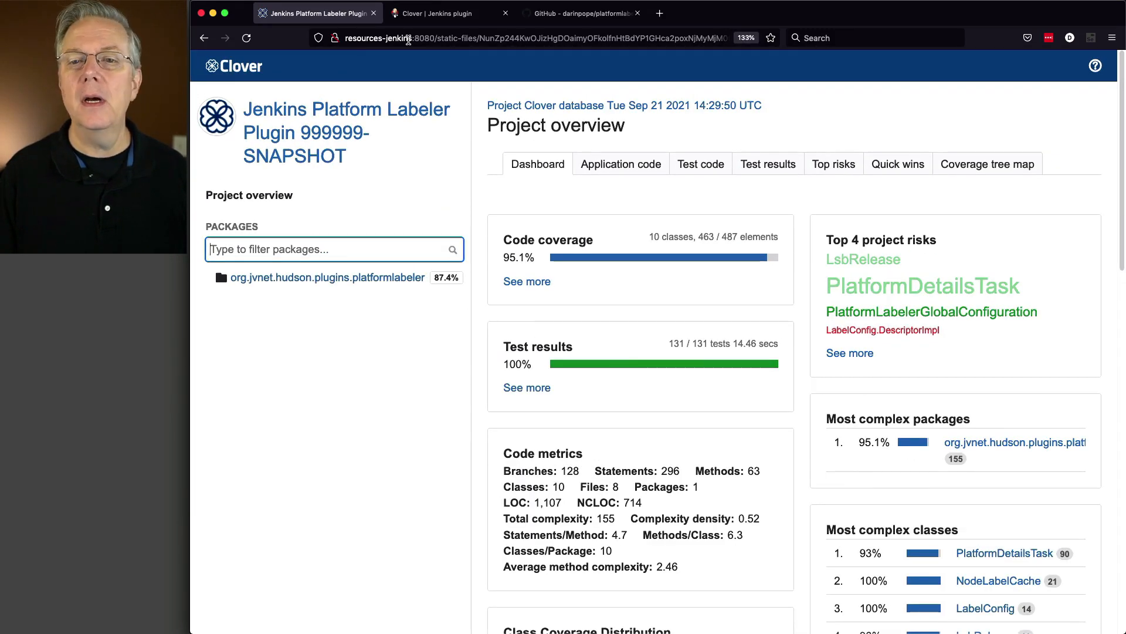
{"action": "key", "text": "super+equal"}
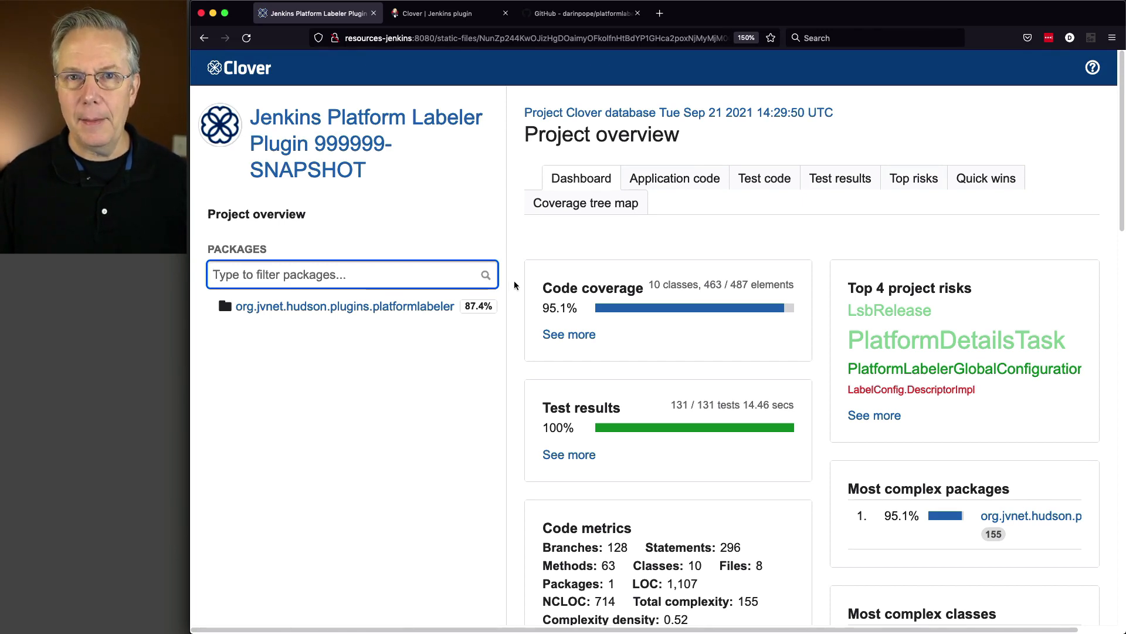
Examine the coverage report dashboard, including the top project risks, code metrics and most complex classes
{"action": "scroll", "coordinate": [586, 307], "scroll_direction": "down", "scroll_amount": 2}
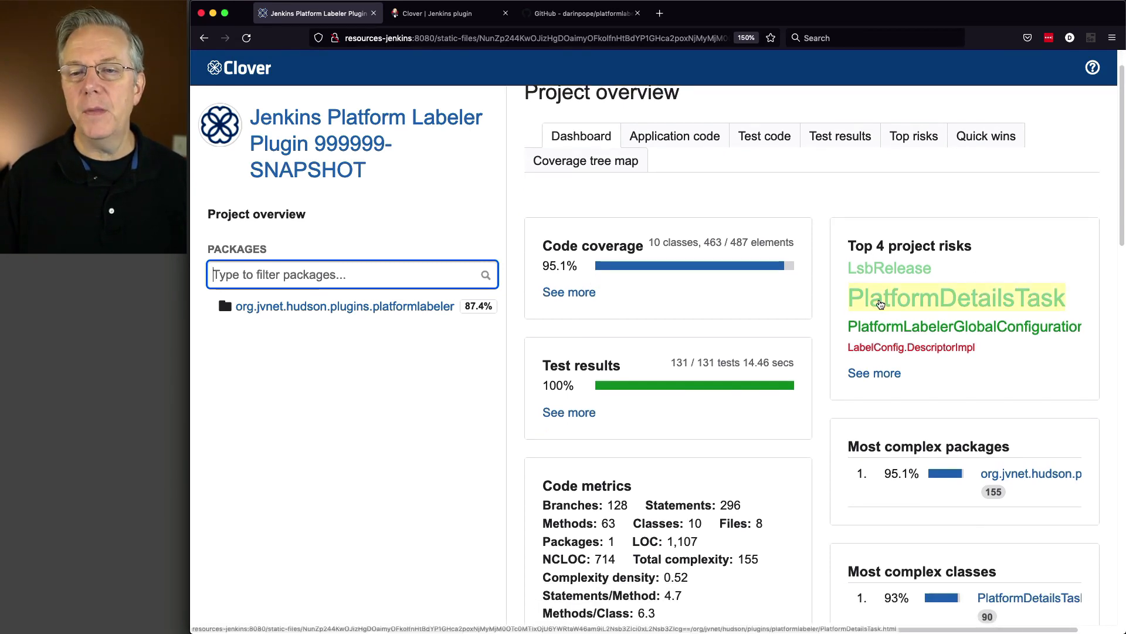
{"action": "mouse_move", "coordinate": [876, 303]}
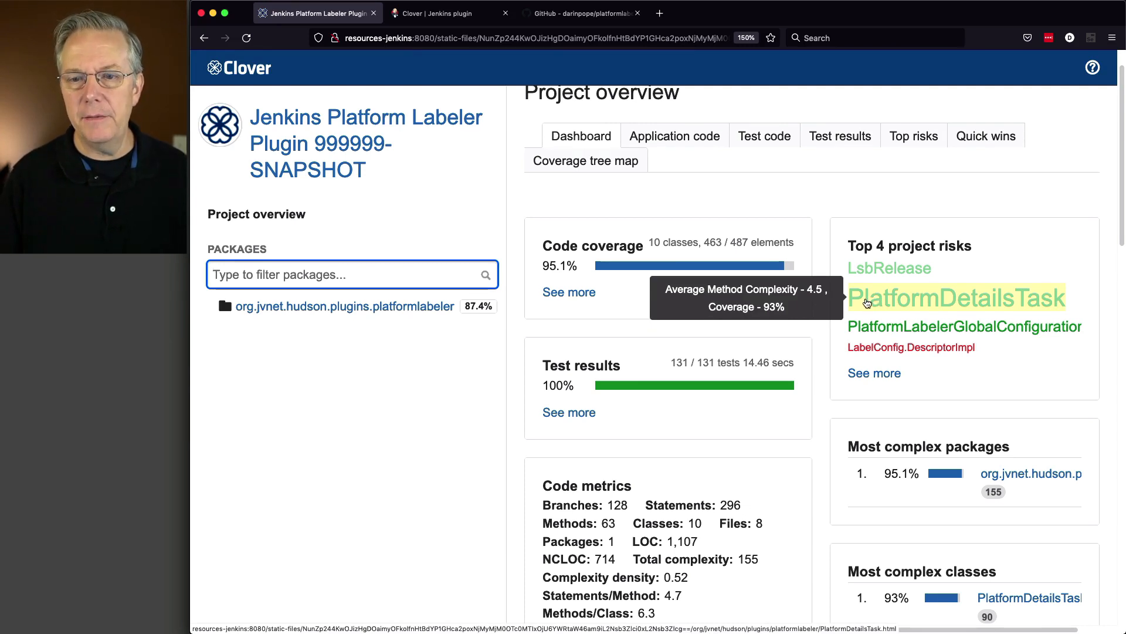
{"action": "scroll", "coordinate": [868, 301], "scroll_direction": "down", "scroll_amount": 1}
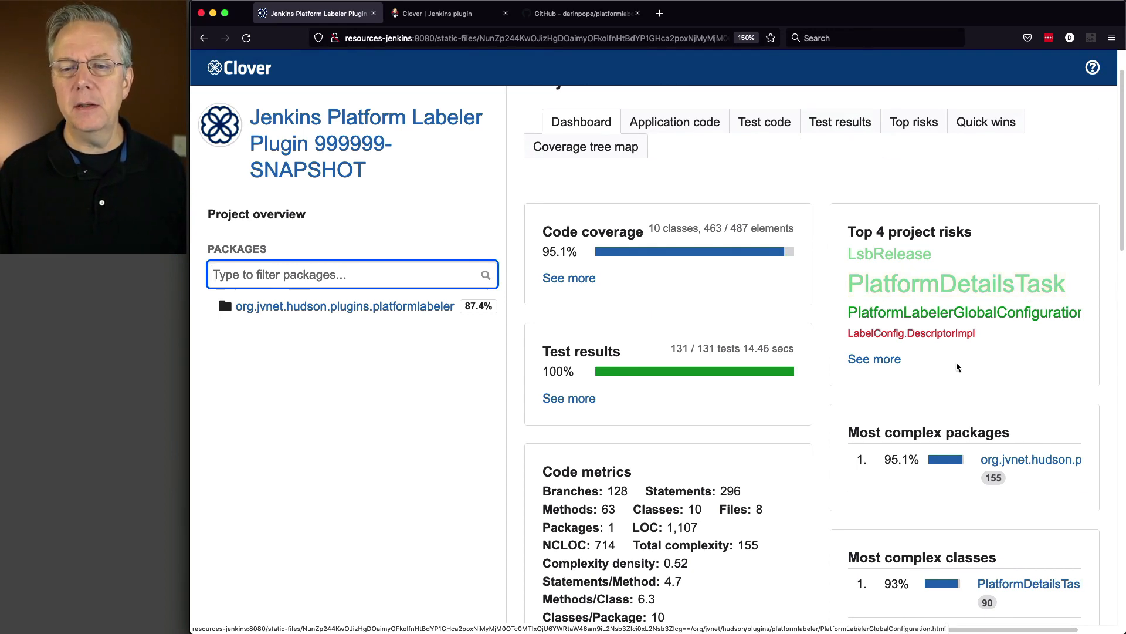
{"action": "mouse_move", "coordinate": [890, 340]}
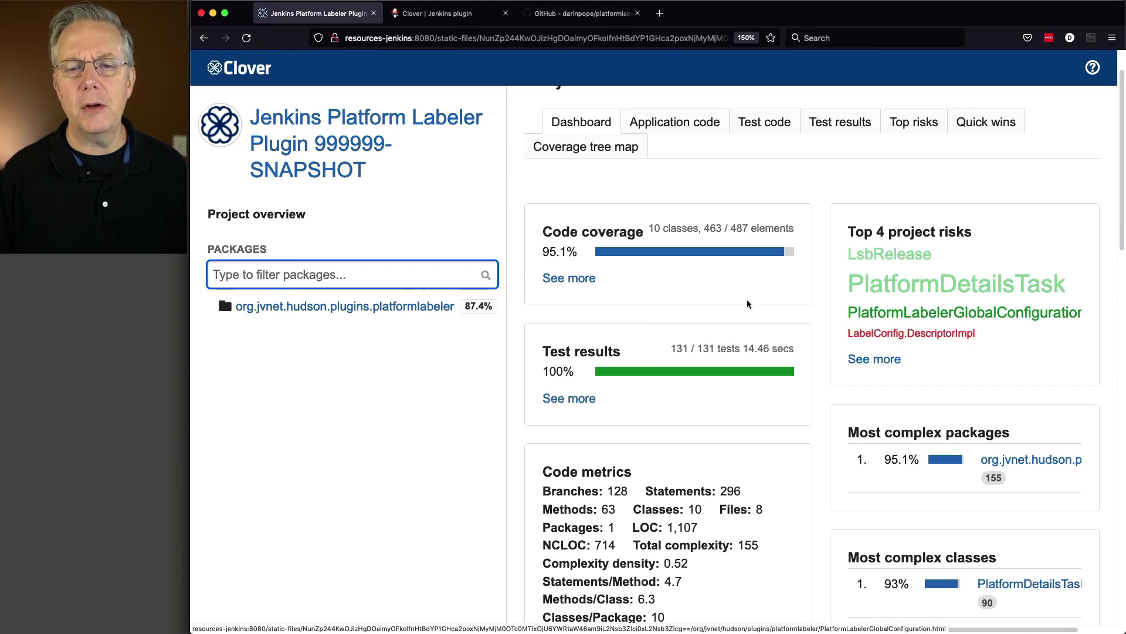
{"action": "scroll", "coordinate": [796, 355], "scroll_direction": "down", "scroll_amount": 5}
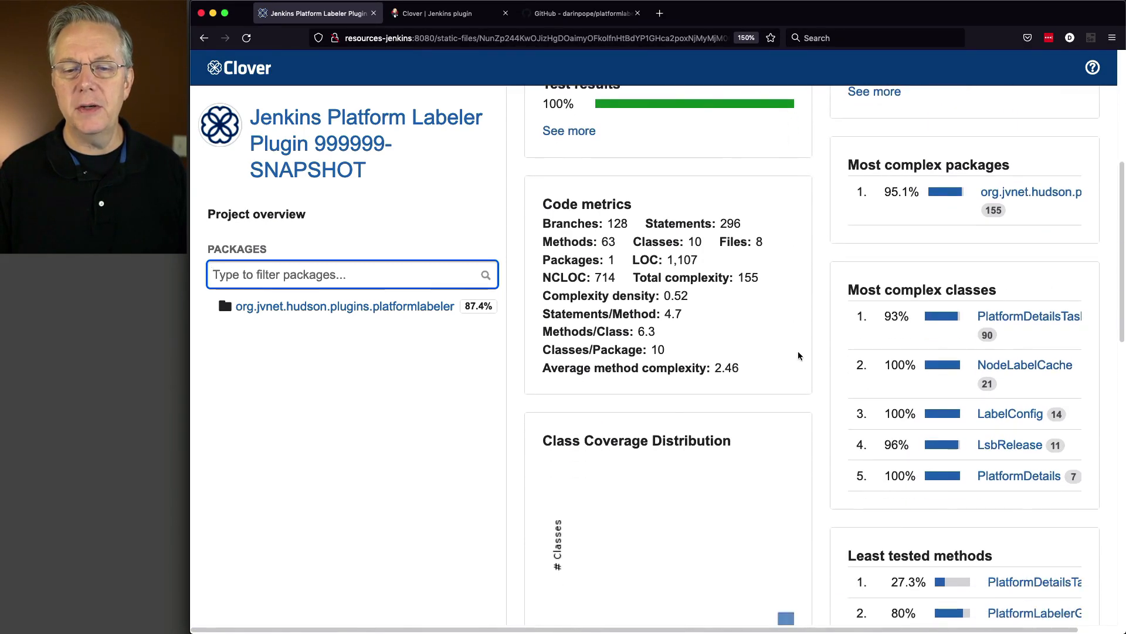
{"action": "scroll", "coordinate": [799, 356], "scroll_direction": "up", "scroll_amount": 3}
{"action": "scroll", "coordinate": [799, 353], "scroll_direction": "up", "scroll_amount": 3}
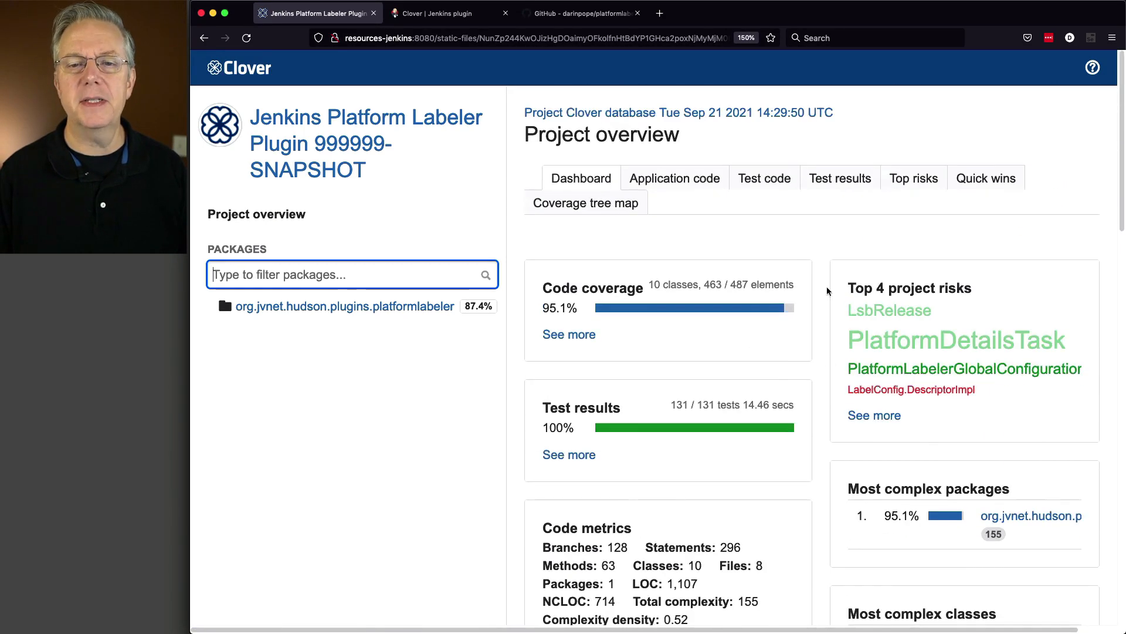
Review the coverage report's application code metrics, test code metrics and test results
{"action": "left_click", "coordinate": [685, 185]}
{"action": "scroll", "coordinate": [687, 235], "scroll_direction": "down", "scroll_amount": 4}
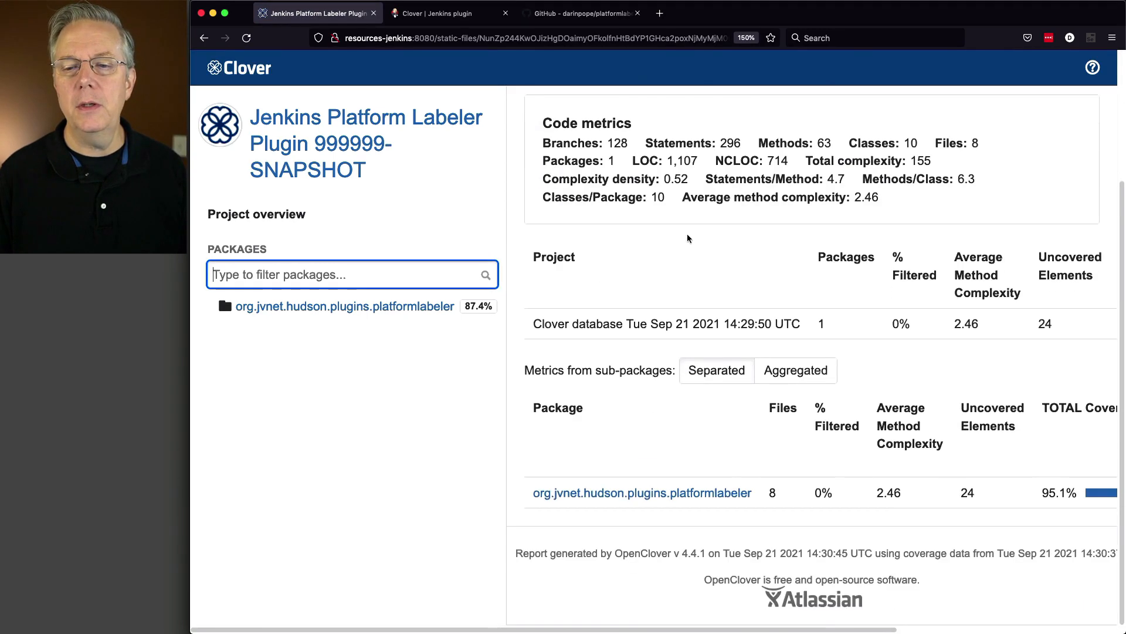
{"action": "scroll", "coordinate": [687, 237], "scroll_direction": "up", "scroll_amount": 3}
{"action": "left_click", "coordinate": [775, 181]}
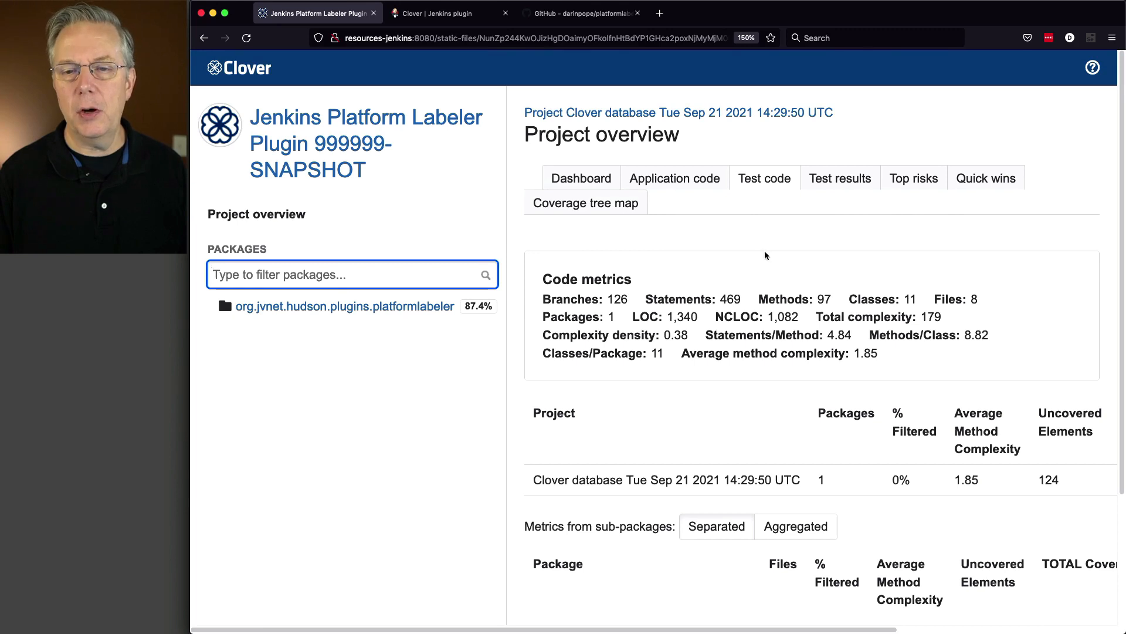
{"action": "left_click", "coordinate": [851, 189]}
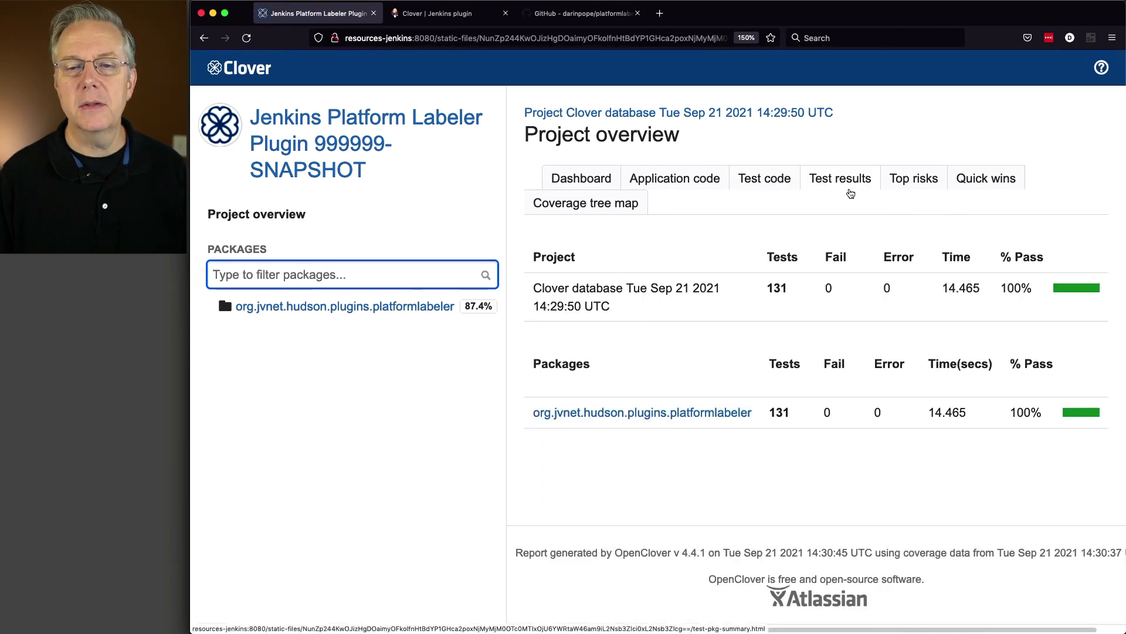
View the report's top risks and quick wins charts, checking the element coverage of PlatformDetailsTask under quick wins
{"action": "left_click", "coordinate": [897, 177]}
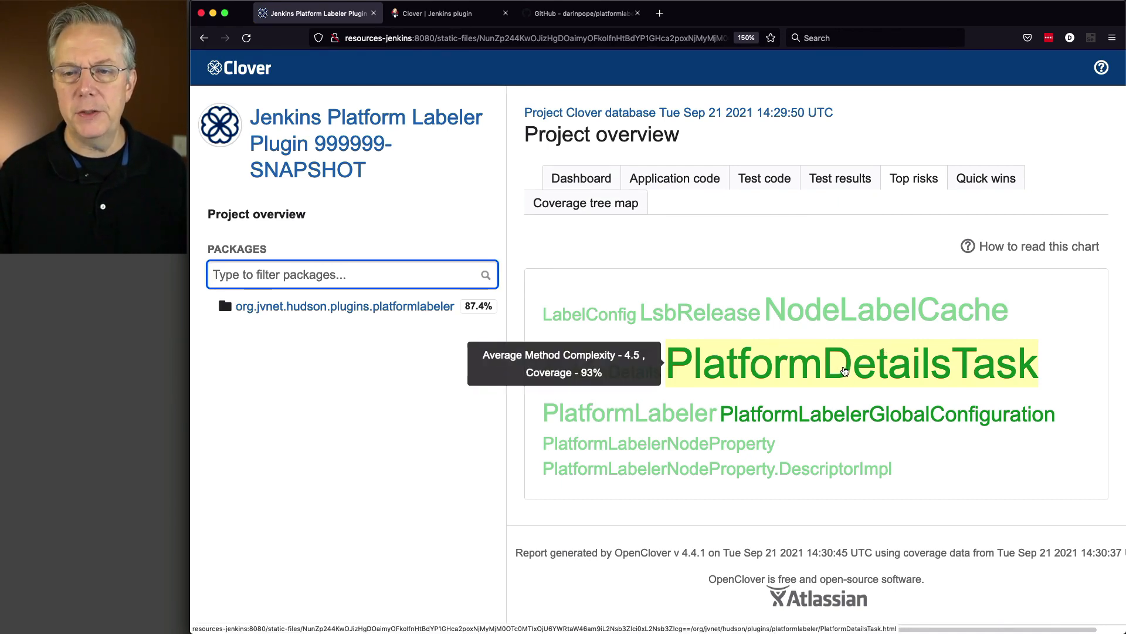
{"action": "left_click", "coordinate": [973, 187]}
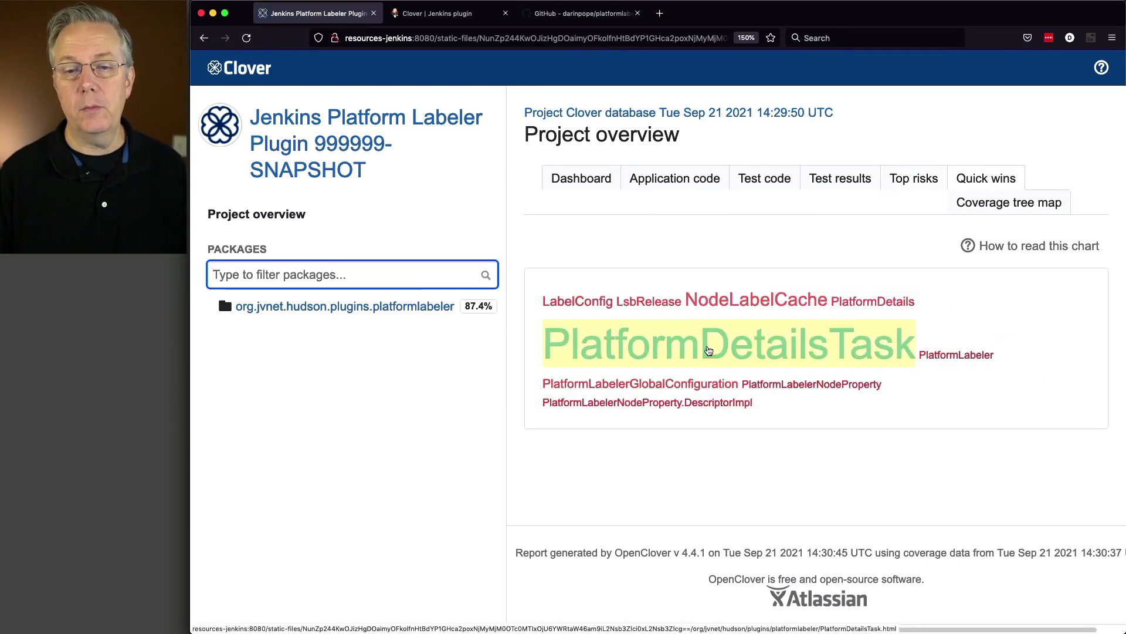
{"action": "mouse_move", "coordinate": [761, 356]}
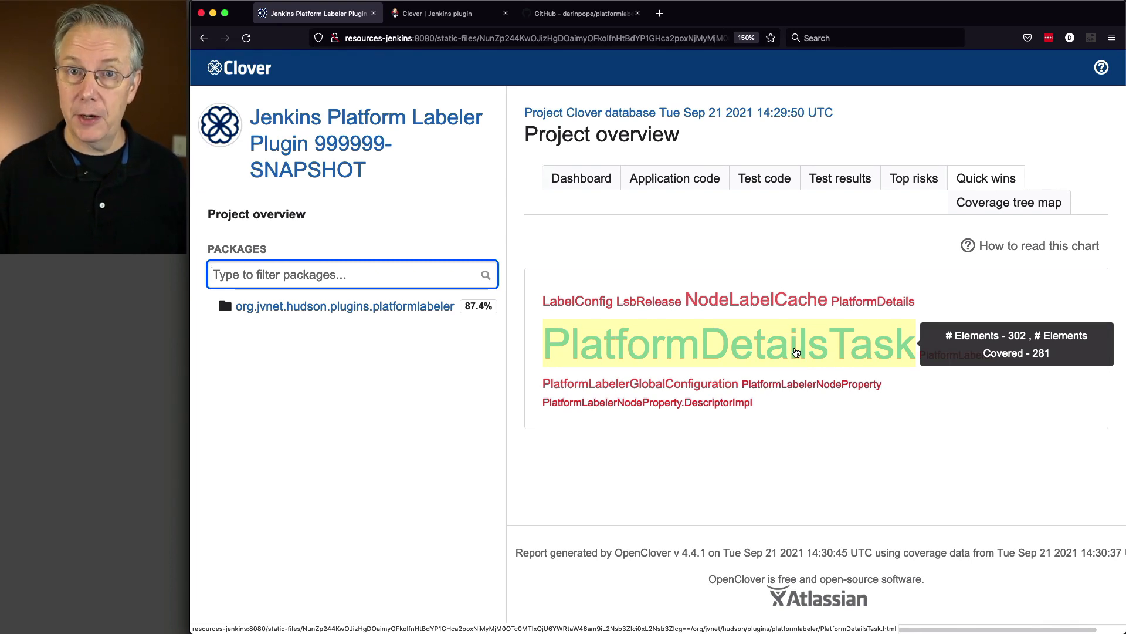
View the report's coverage tree map and check the coverage details of the PlatformDetailsTask block and the whole platformlabeler package
{"action": "left_click", "coordinate": [968, 401]}
{"action": "left_click", "coordinate": [1009, 203]}
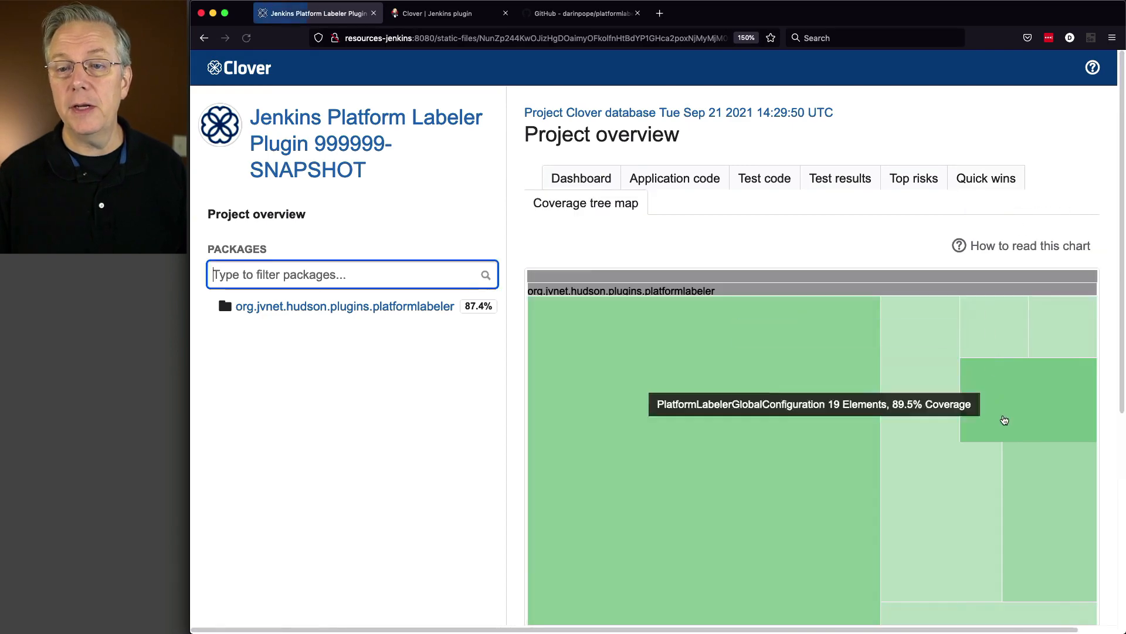
{"action": "scroll", "coordinate": [785, 357], "scroll_direction": "down", "scroll_amount": 5}
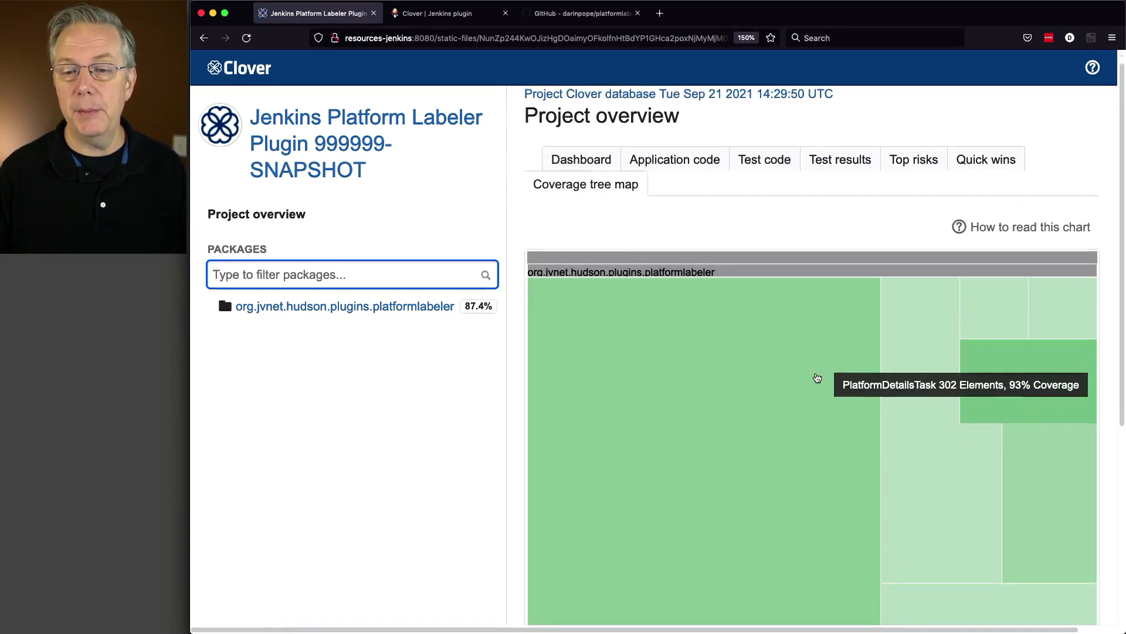
{"action": "scroll", "coordinate": [817, 377], "scroll_direction": "up", "scroll_amount": 5}
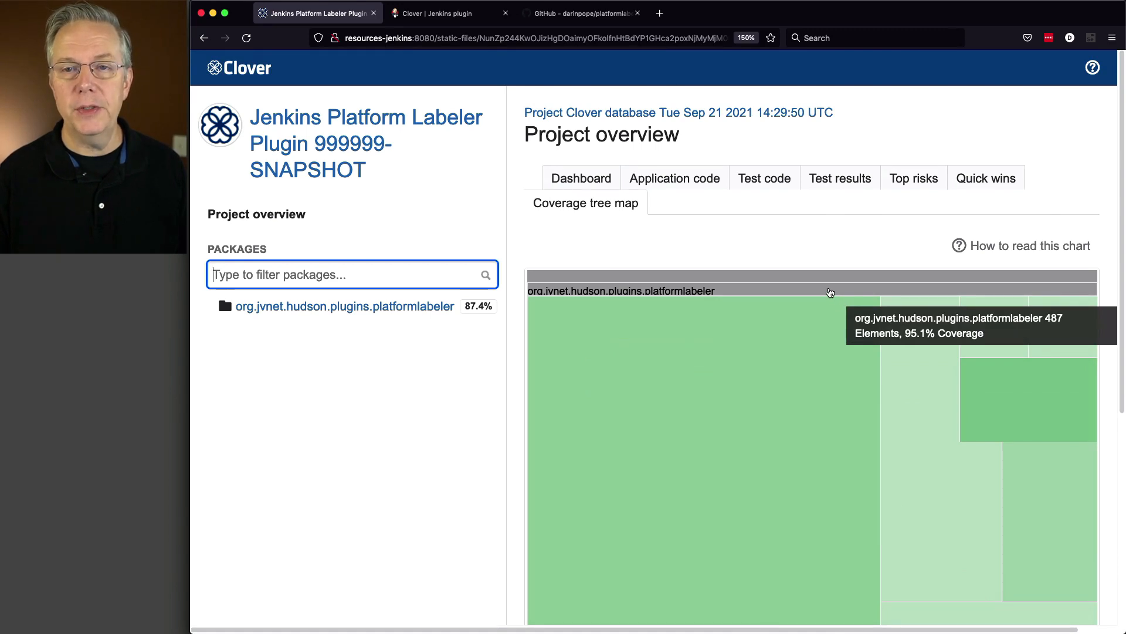
Open the PlatformDetailsTask file report from the top risks chart and look over its class metrics and the start of its source
{"action": "left_click", "coordinate": [913, 180]}
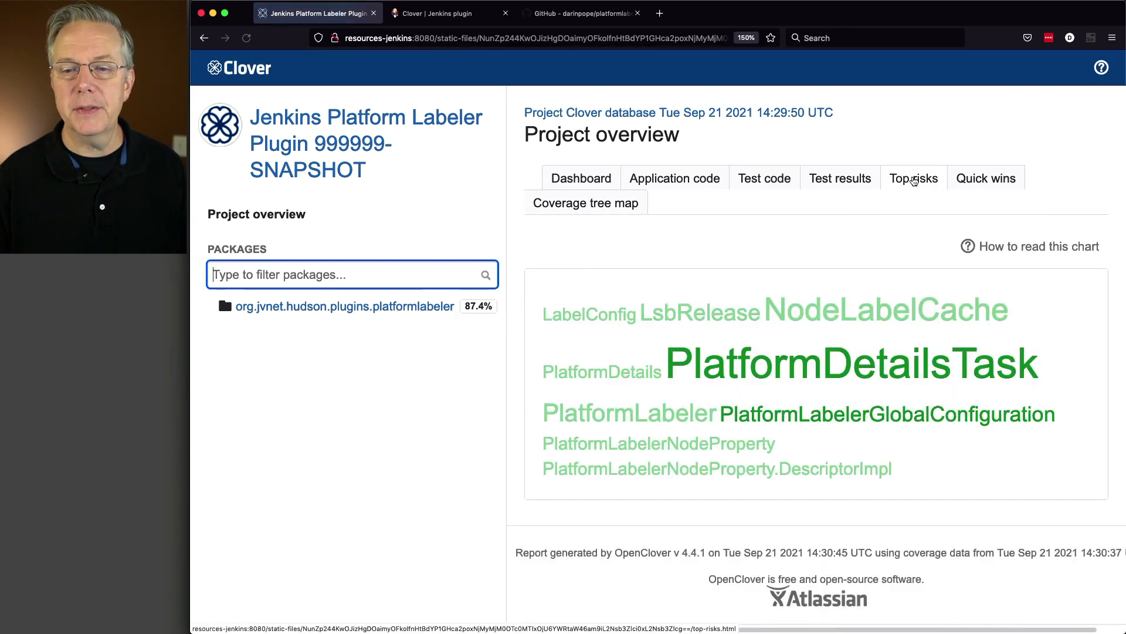
{"action": "left_click", "coordinate": [851, 355]}
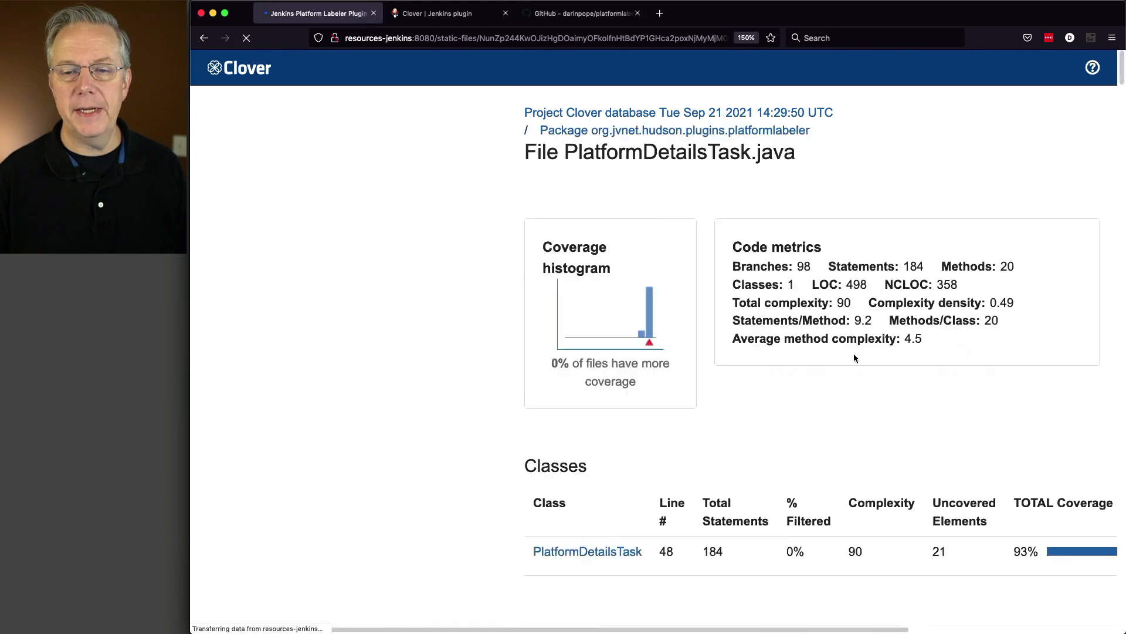
{"action": "scroll", "coordinate": [850, 350], "scroll_direction": "down", "scroll_amount": 6}
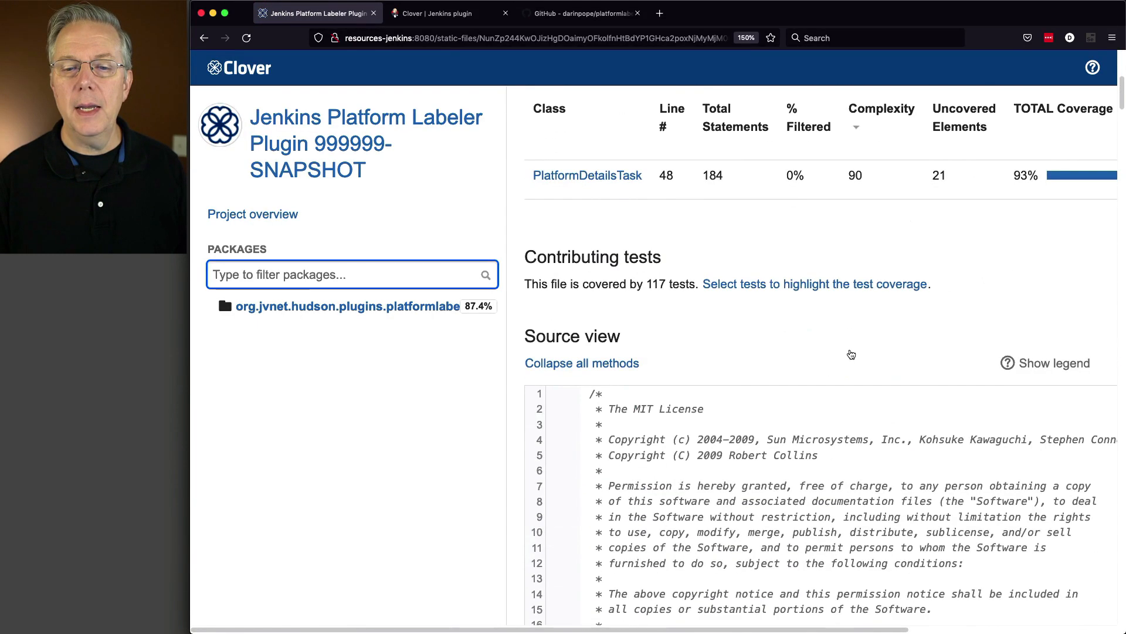
{"action": "scroll", "coordinate": [850, 352], "scroll_direction": "down", "scroll_amount": 11}
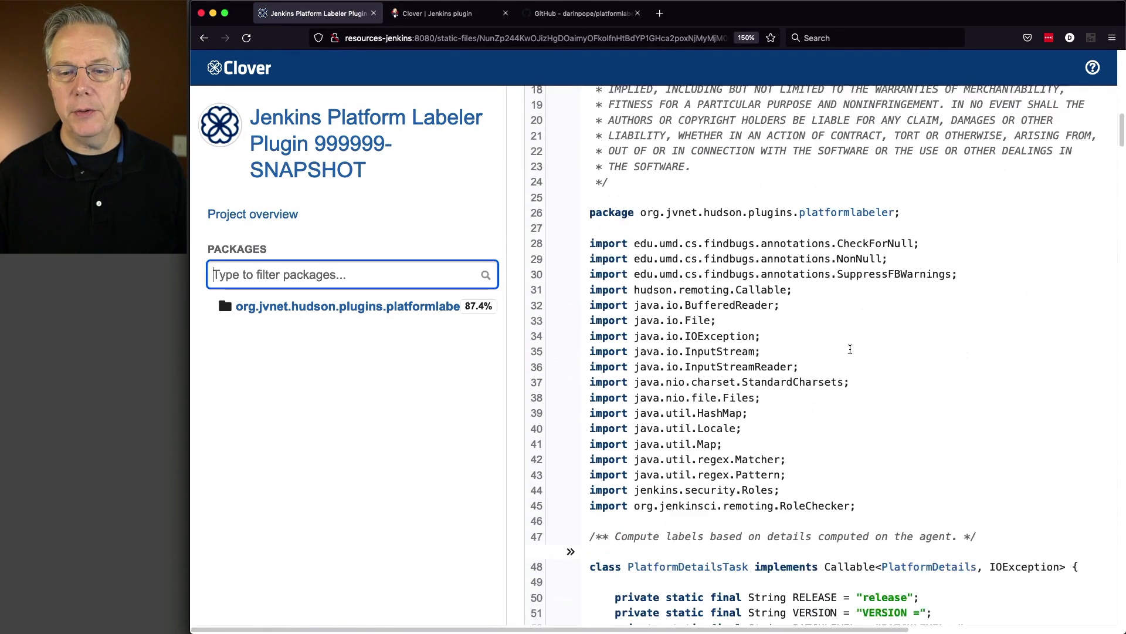
Examine the line coverage of the PlatformDetailsTask methods through getCanonicalLinuxArch, checking the execution detail of the return statement on line 132
{"action": "scroll", "coordinate": [850, 352], "scroll_direction": "down", "scroll_amount": 6}
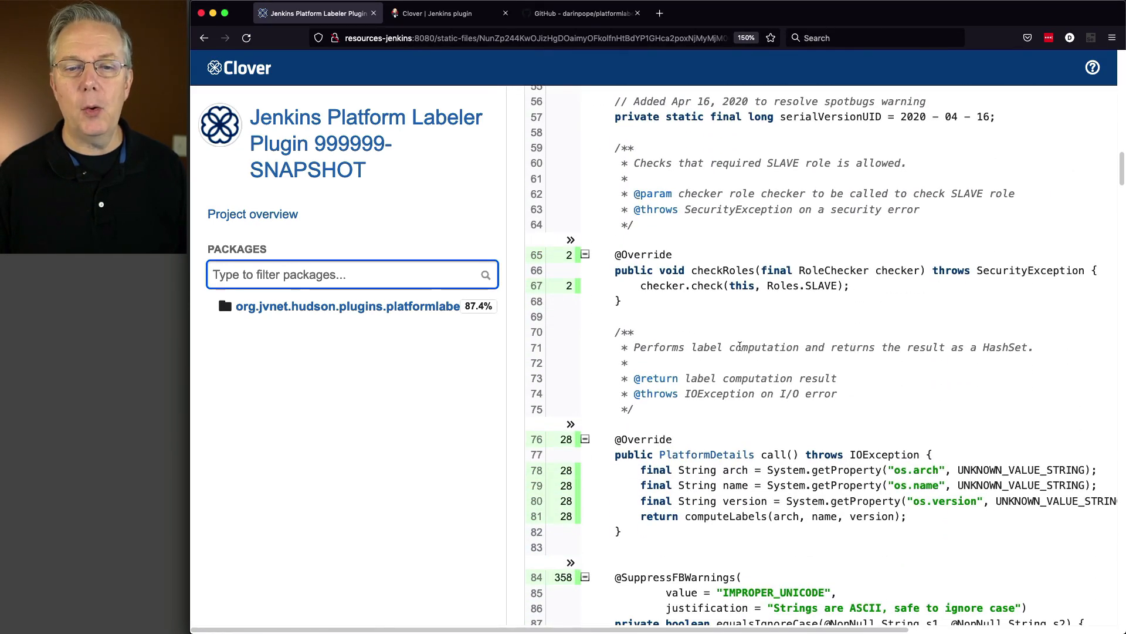
{"action": "scroll", "coordinate": [736, 344], "scroll_direction": "down", "scroll_amount": 3}
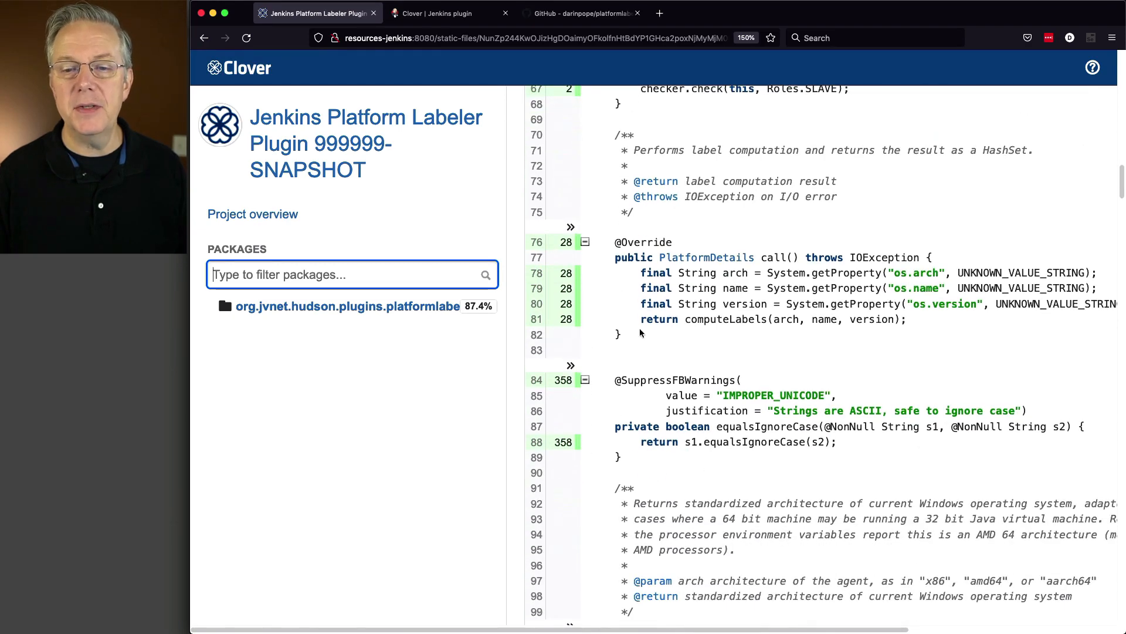
{"action": "scroll", "coordinate": [640, 333], "scroll_direction": "down", "scroll_amount": 7}
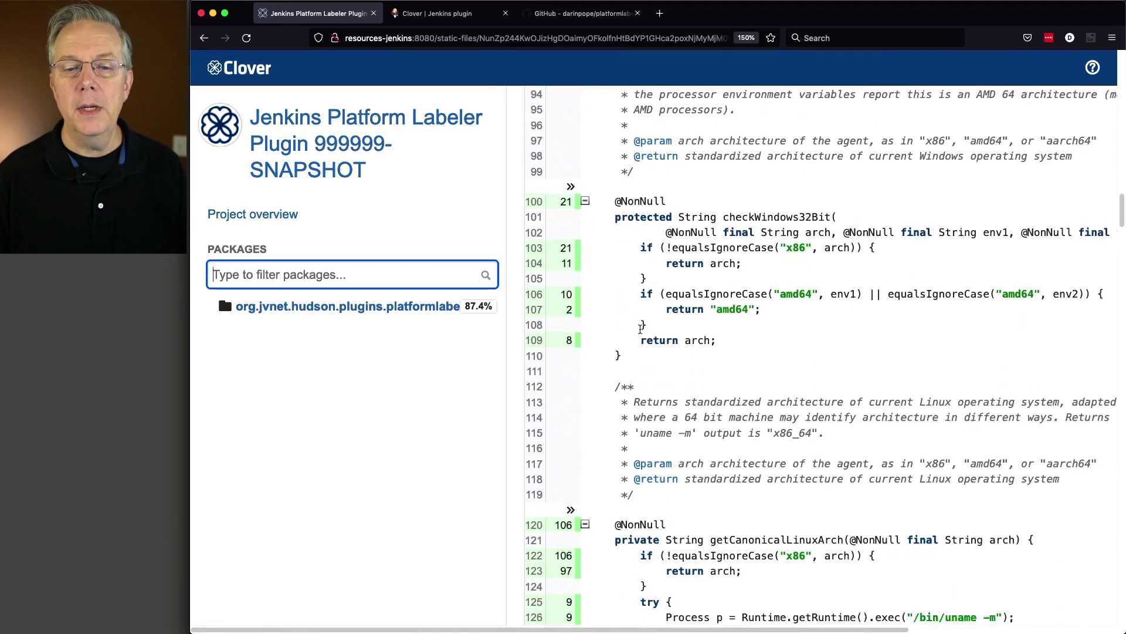
{"action": "scroll", "coordinate": [640, 329], "scroll_direction": "down", "scroll_amount": 6}
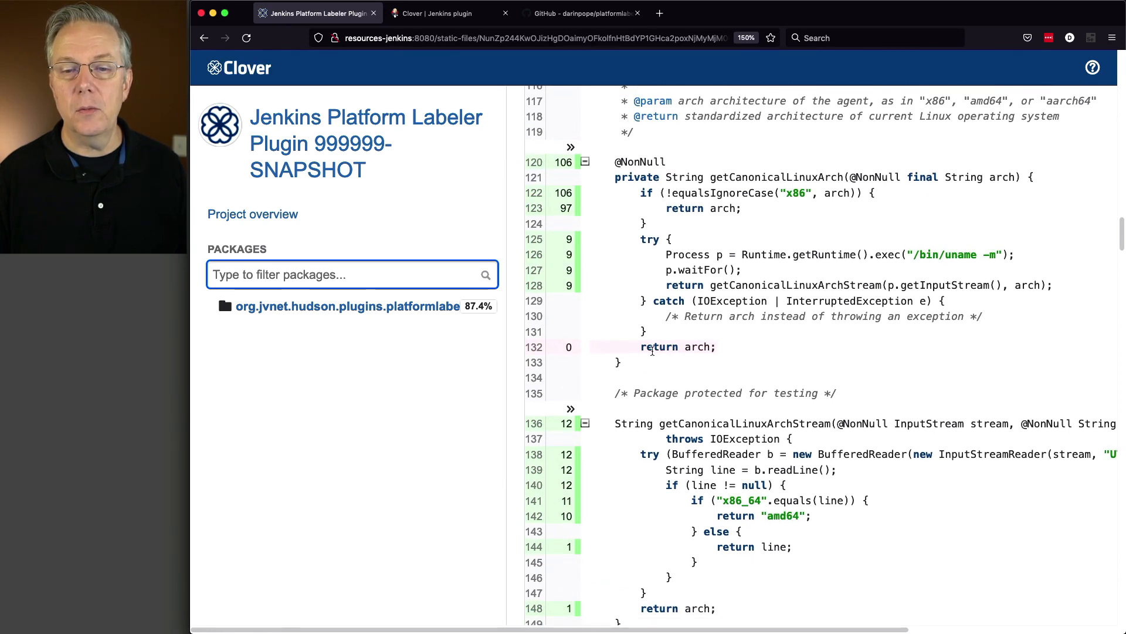
{"action": "mouse_move", "coordinate": [643, 349]}
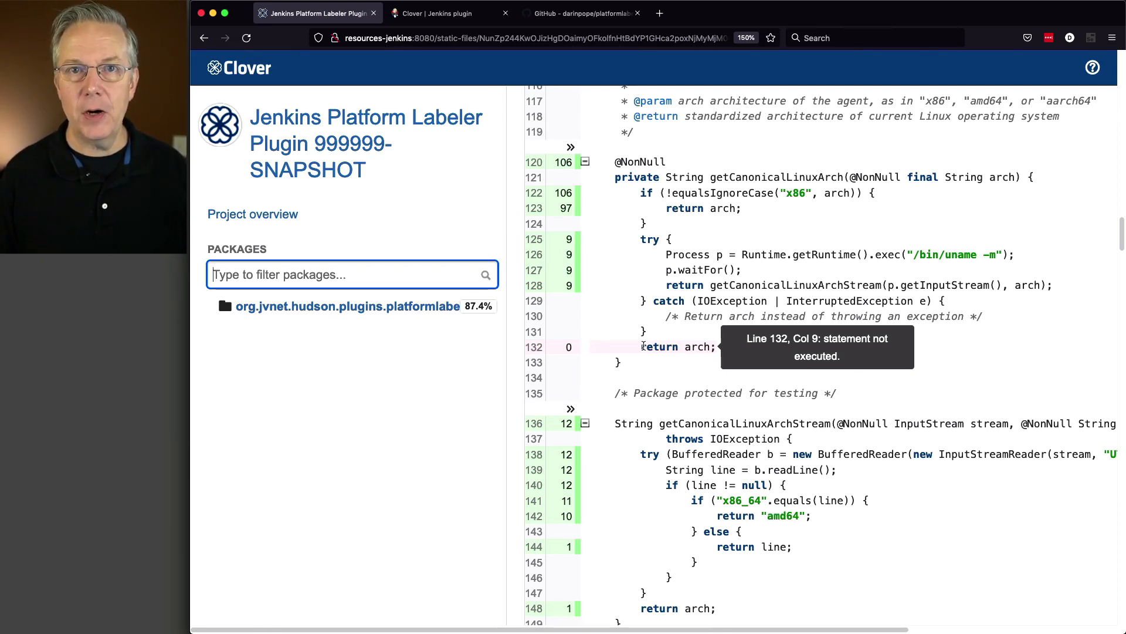
Examine the computeLabels source coverage and check the branch execution detail of the newVersion condition on line 279
{"action": "scroll", "coordinate": [713, 405], "scroll_direction": "down", "scroll_amount": 10}
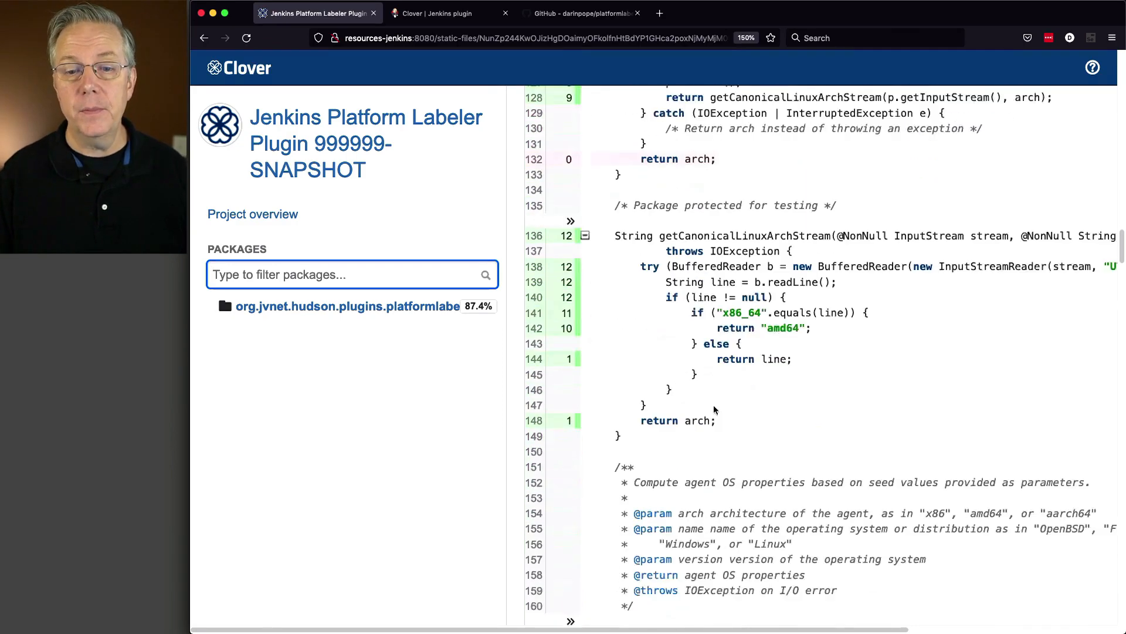
{"action": "scroll", "coordinate": [714, 409], "scroll_direction": "down", "scroll_amount": 15}
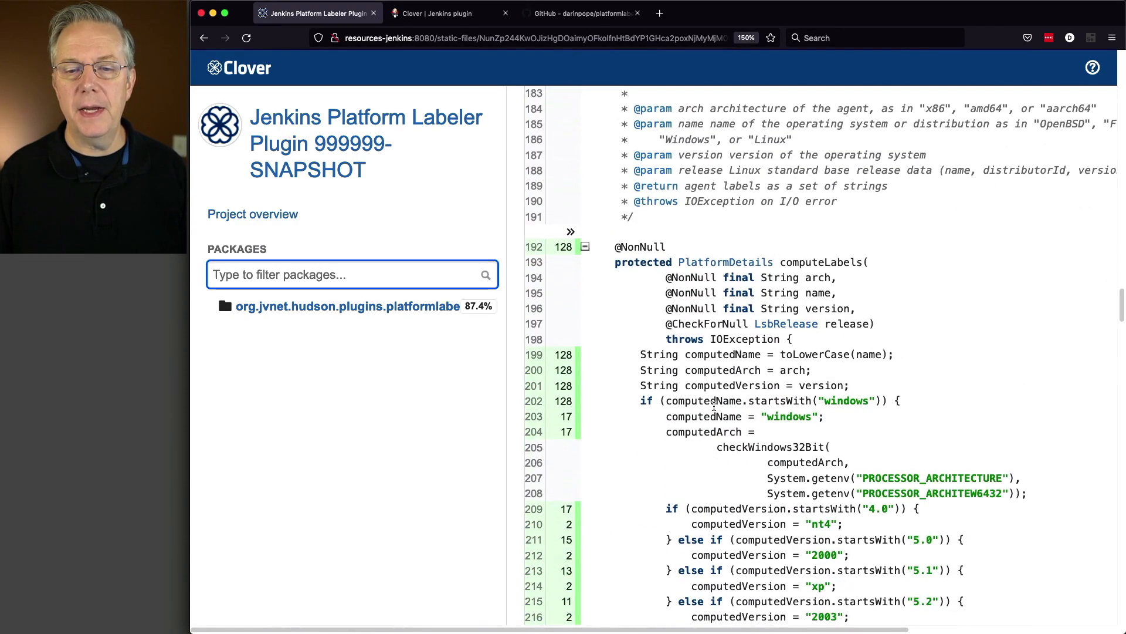
{"action": "scroll", "coordinate": [714, 409], "scroll_direction": "down", "scroll_amount": 15}
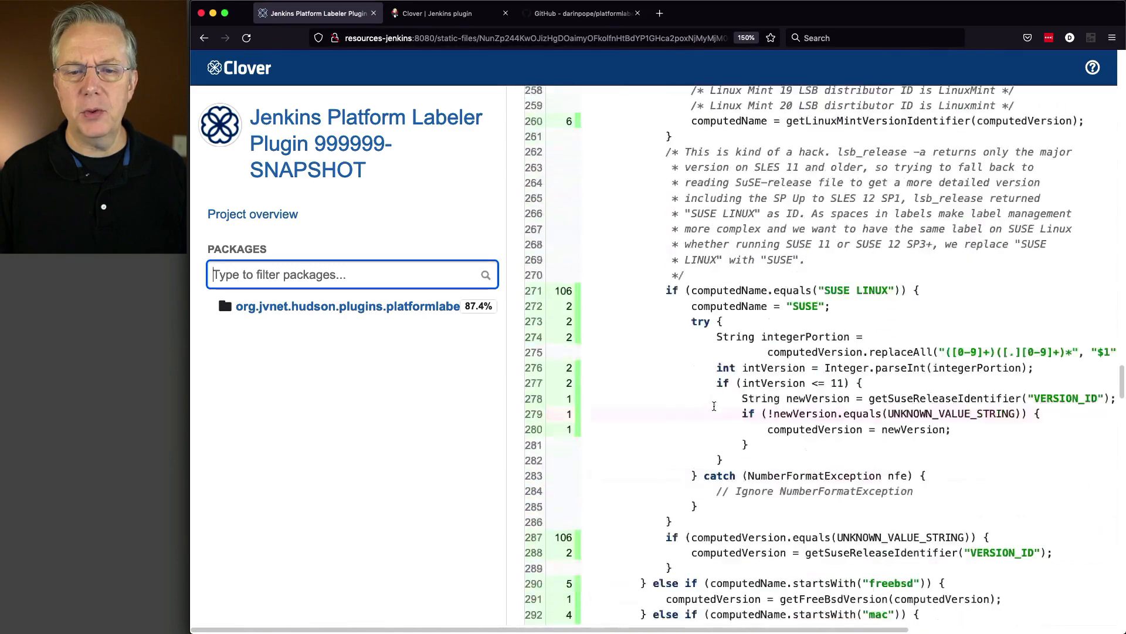
{"action": "scroll", "coordinate": [713, 405], "scroll_direction": "up", "scroll_amount": 3}
{"action": "mouse_move", "coordinate": [763, 409]}
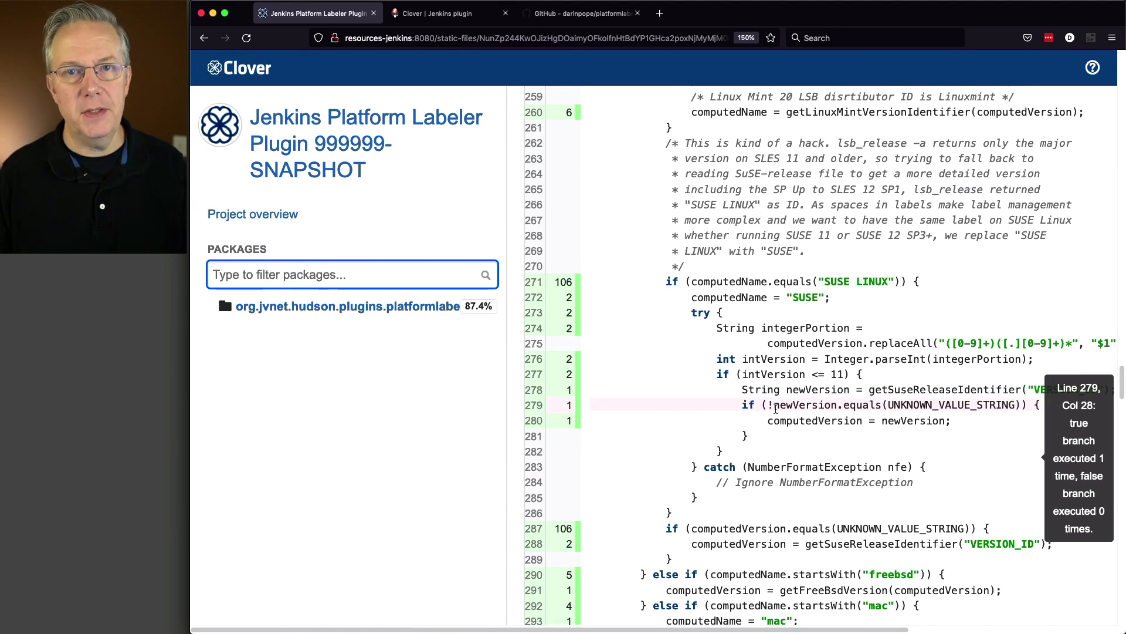
{"action": "scroll", "coordinate": [679, 429], "scroll_direction": "up", "scroll_amount": 1}
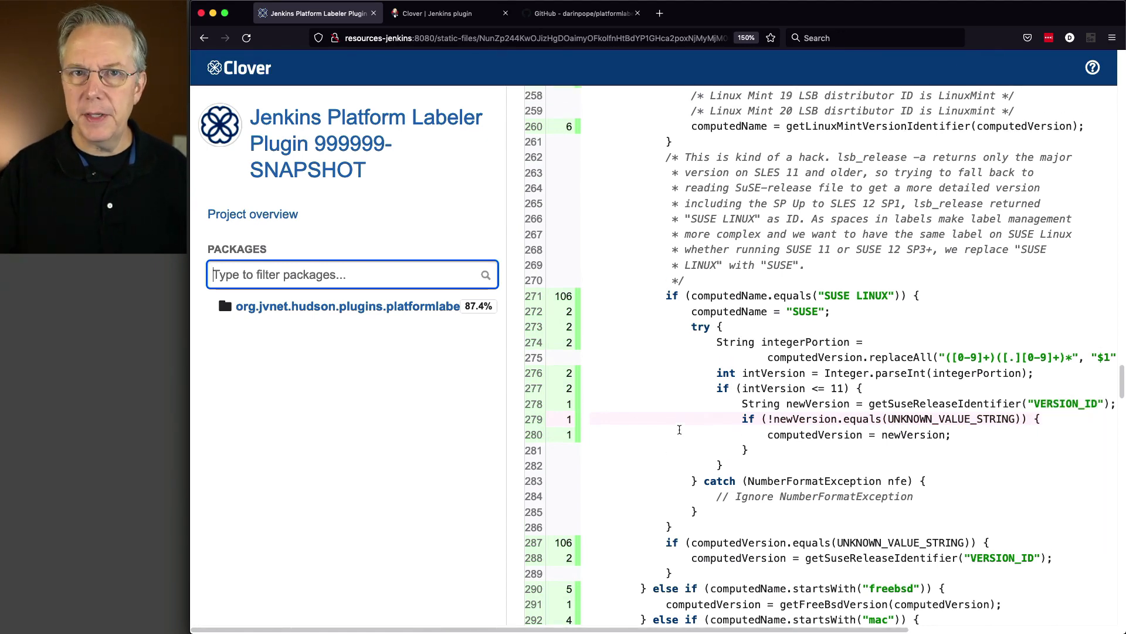
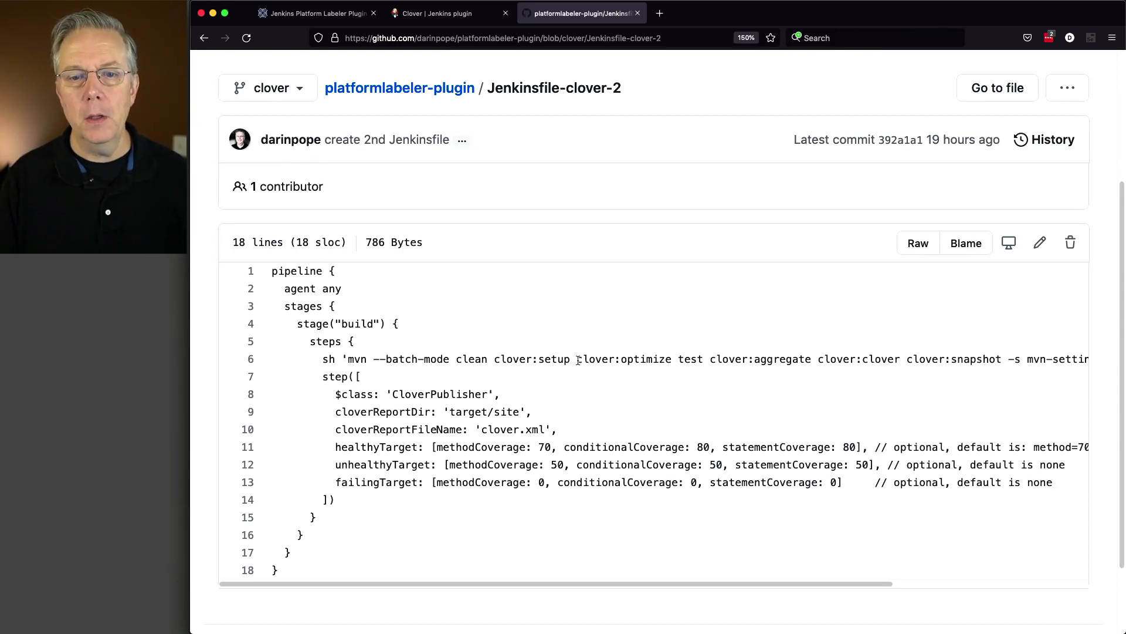
Highlight the clover:optimize and clover:snapshot goals in the Maven command on line 6 of Jenkinsfile-clover-2
{"action": "left_click_drag", "start_coordinate": [577, 362], "coordinate": [669, 364]}
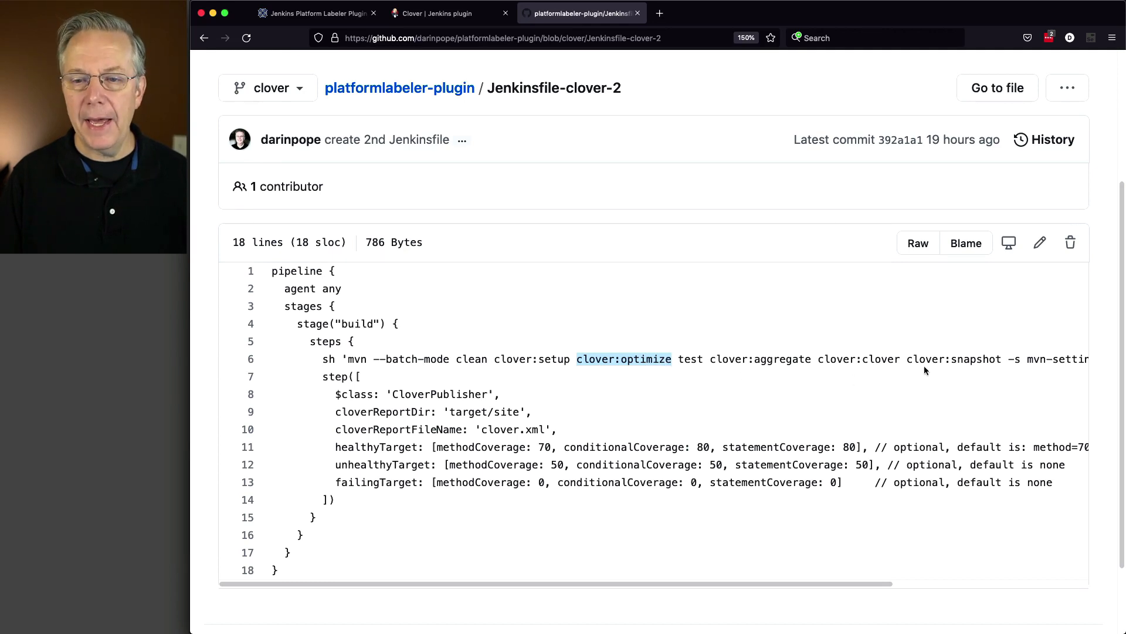
{"action": "left_click_drag", "start_coordinate": [908, 360], "coordinate": [1006, 363]}
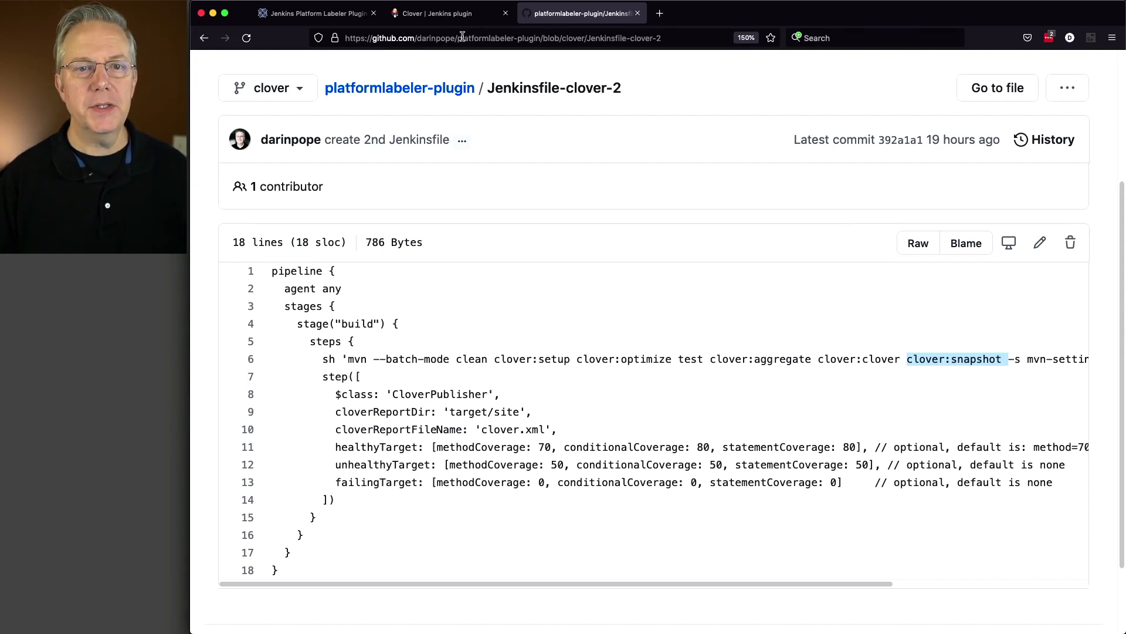
Return from the Clover coverage report to the Jenkins dashboard at jenkins:8080
{"action": "left_click", "coordinate": [313, 14]}
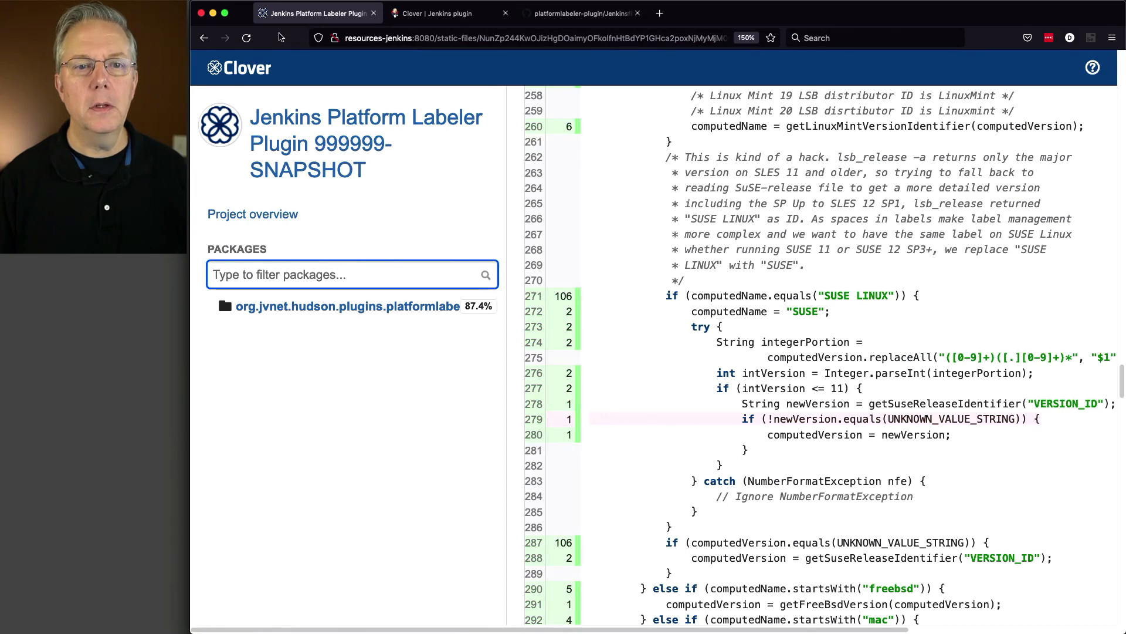
{"action": "left_click", "coordinate": [401, 35]}
{"action": "type", "text": "jenkins:8080"}
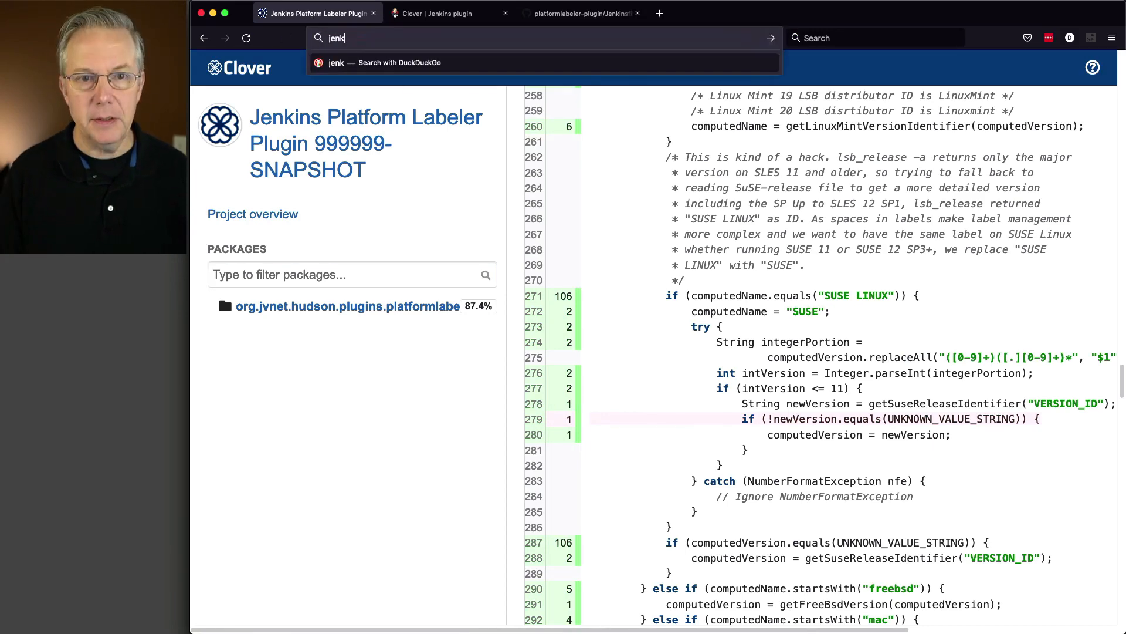
{"action": "key", "text": "Return"}
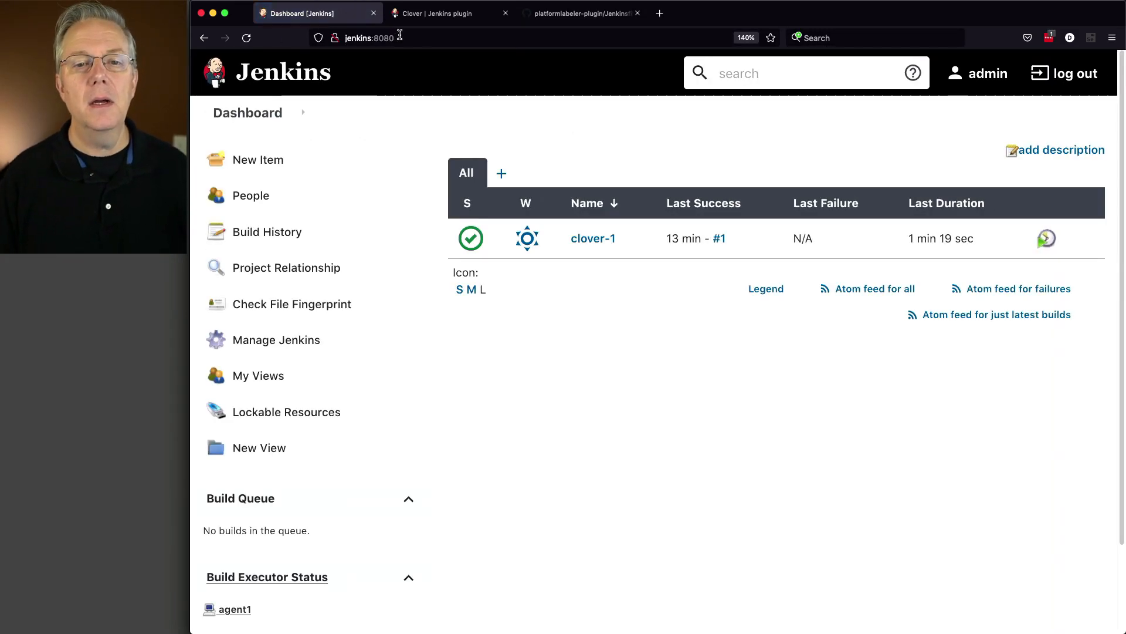
Create a new Pipeline item named clover-2
{"action": "left_click", "coordinate": [276, 162]}
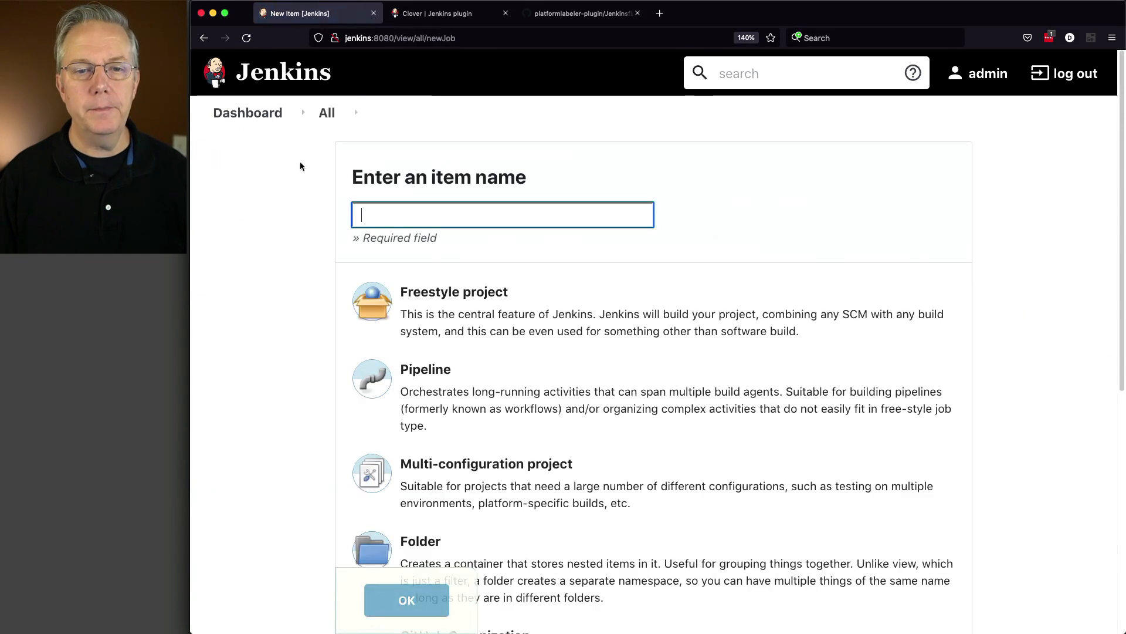
{"action": "type", "text": "cover-"}
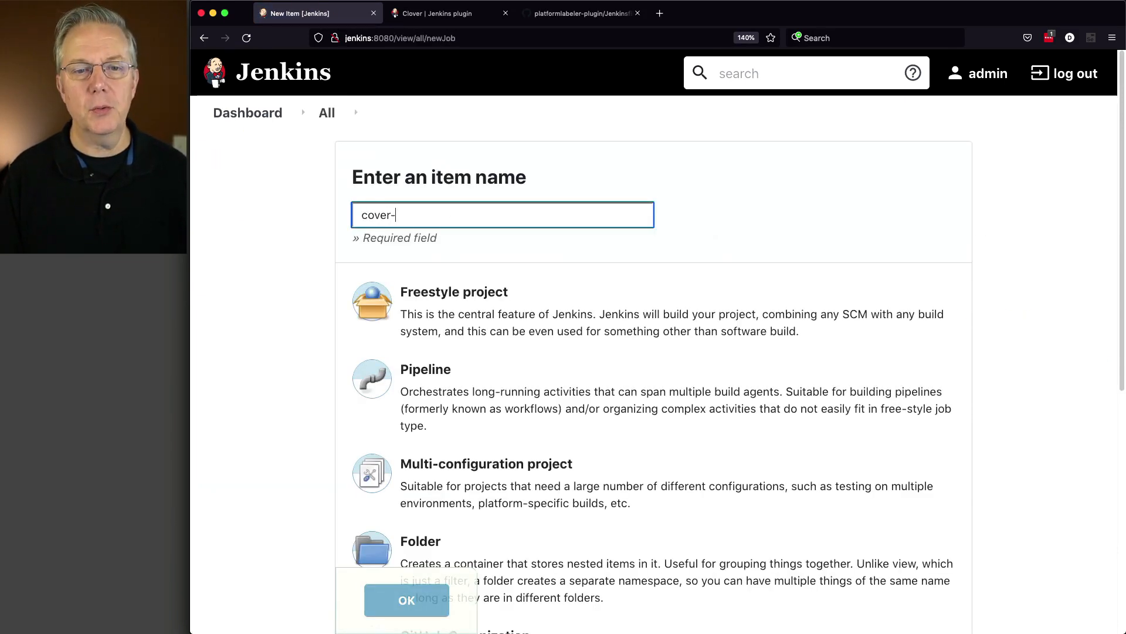
{"action": "key", "text": "BackSpace"}
{"action": "key", "text": "BackSpace"}
{"action": "key", "text": "BackSpace"}
{"action": "key", "text": "BackSpace"}
{"action": "key", "text": "BackSpace"}
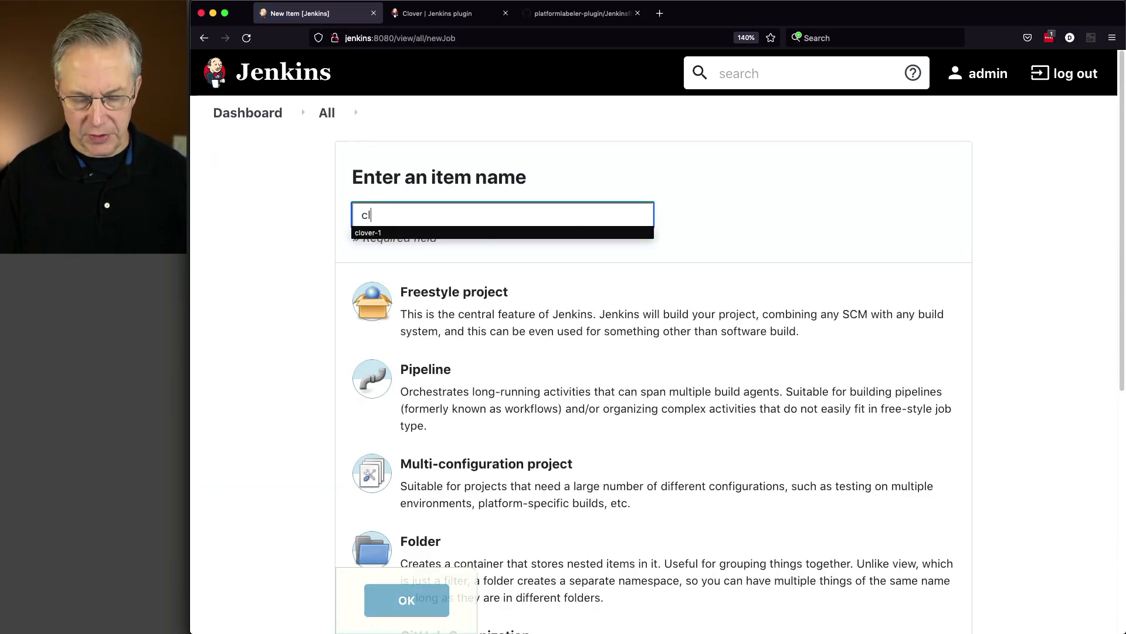
{"action": "type", "text": "lover-2"}
{"action": "key", "text": "Tab"}
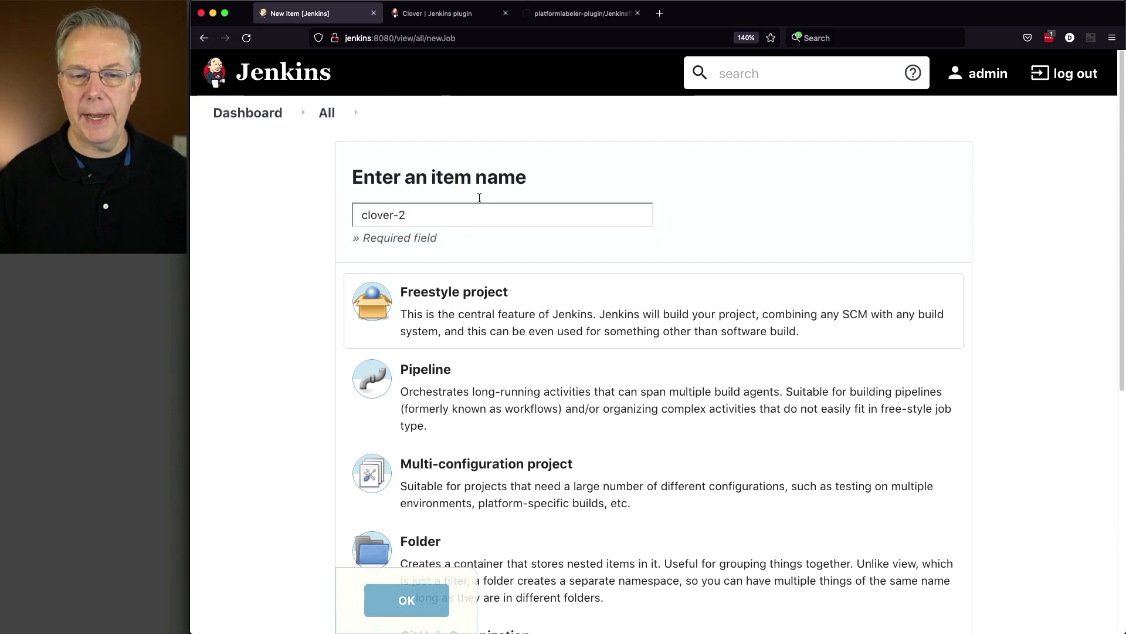
{"action": "left_click", "coordinate": [504, 393]}
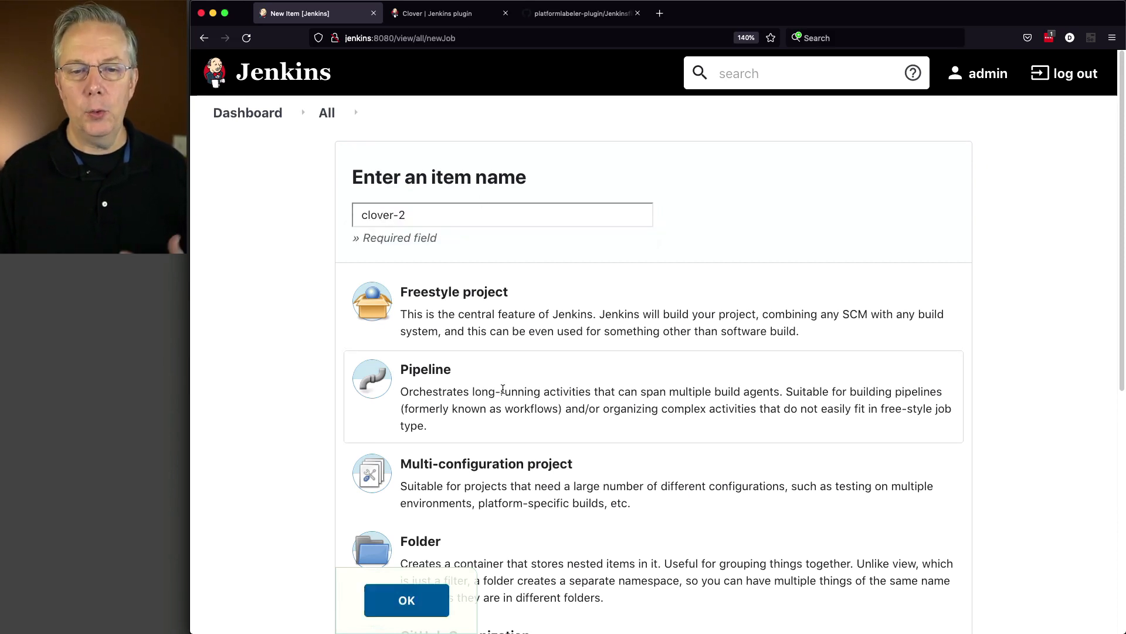
{"action": "left_click", "coordinate": [406, 600]}
Copy the HTTPS clone URL of the platformlabeler-plugin repository from its GitHub page
{"action": "left_click", "coordinate": [593, 15]}
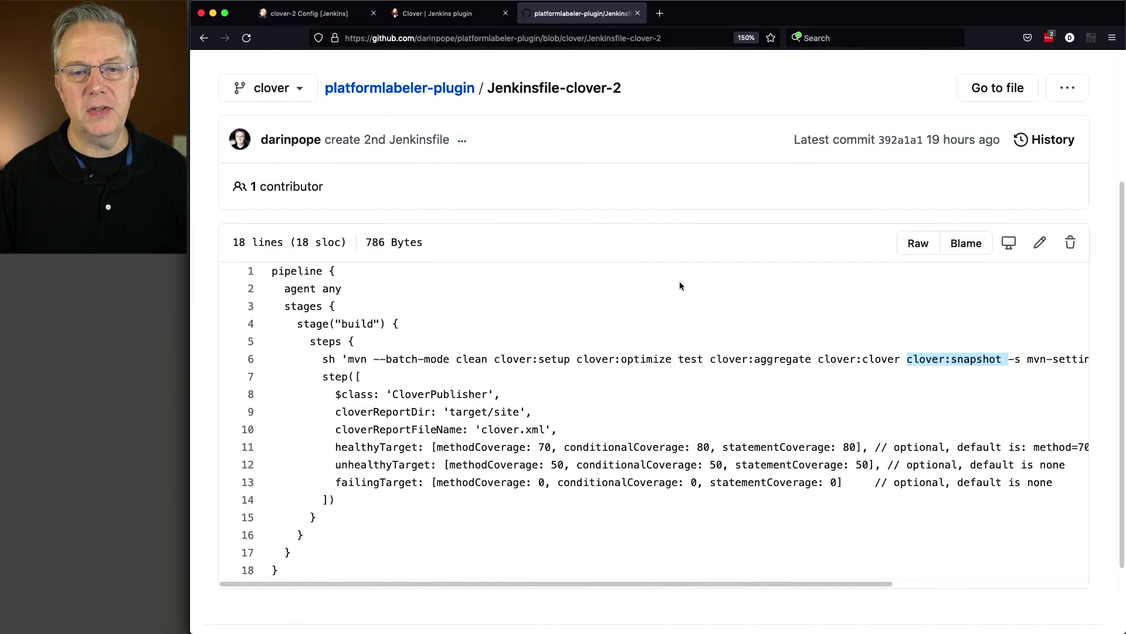
{"action": "left_click", "coordinate": [443, 89]}
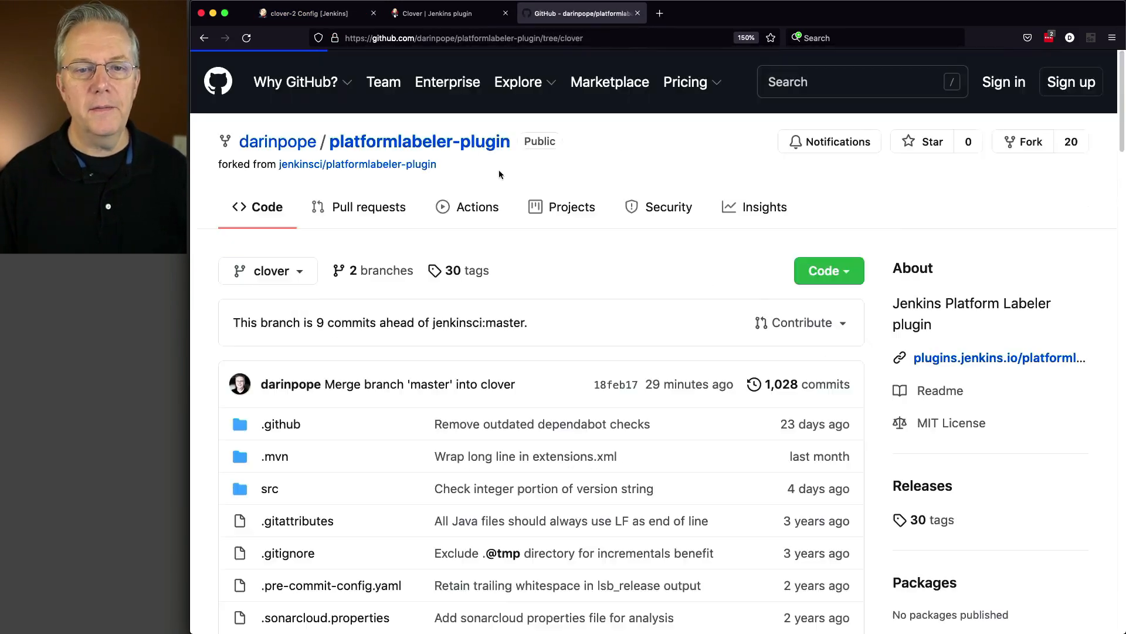
{"action": "left_click", "coordinate": [832, 272]}
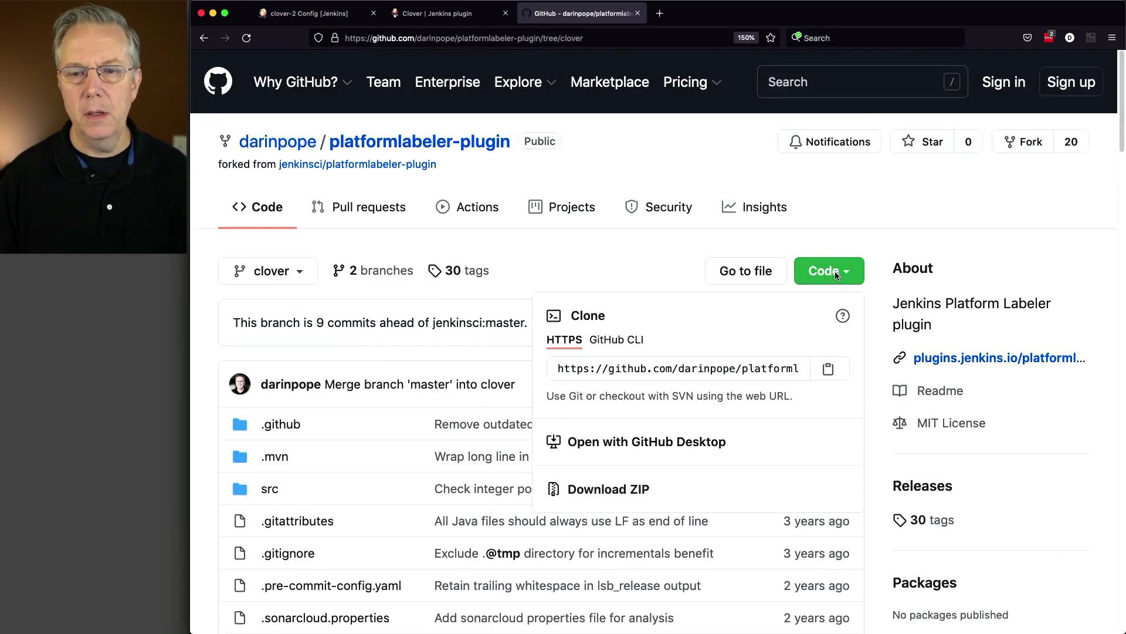
{"action": "left_click", "coordinate": [829, 370]}
Set the clover-2 pipeline definition to Pipeline script from SCM with Git as the SCM
{"action": "left_click", "coordinate": [310, 13]}
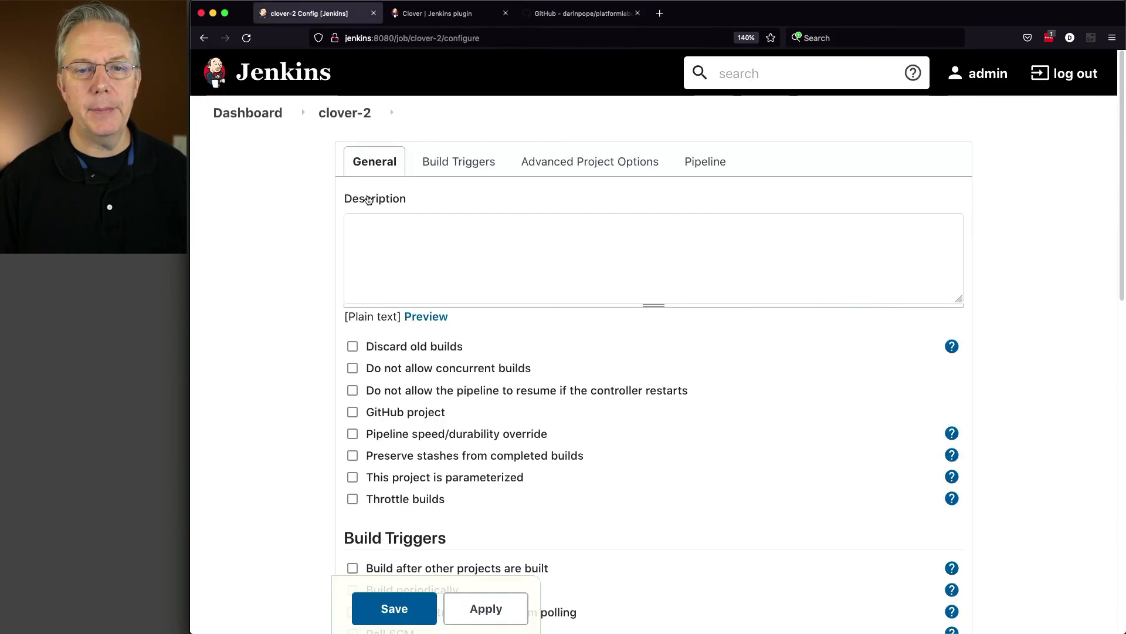
{"action": "scroll", "coordinate": [507, 416], "scroll_direction": "down", "scroll_amount": 10}
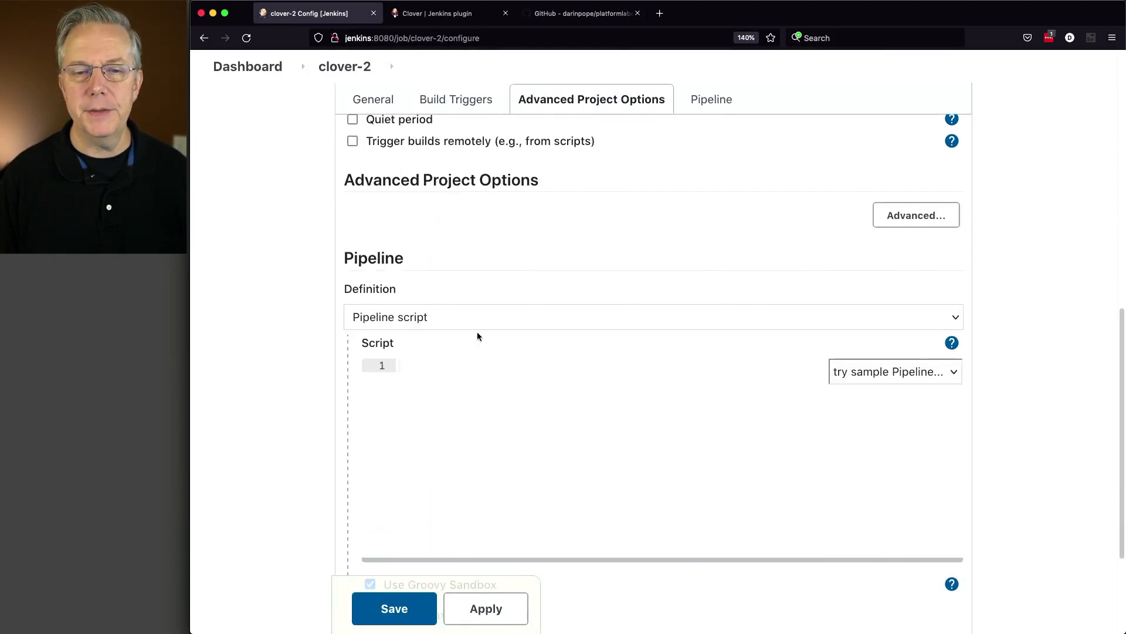
{"action": "left_click", "coordinate": [474, 320]}
{"action": "left_click", "coordinate": [473, 330]}
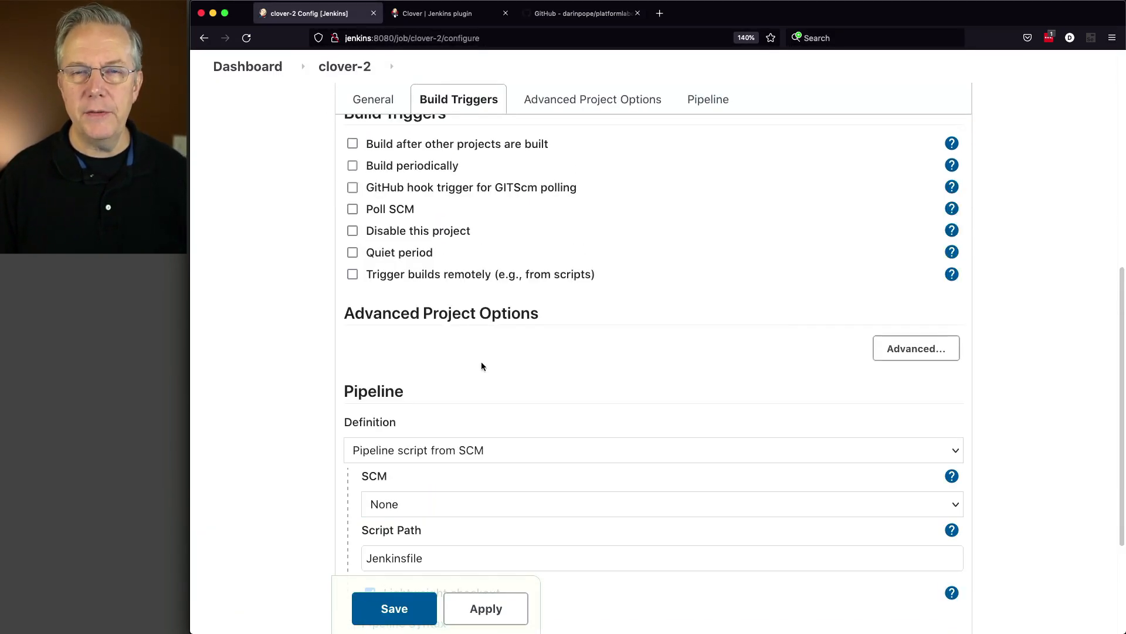
{"action": "left_click", "coordinate": [473, 500]}
{"action": "left_click", "coordinate": [480, 518]}
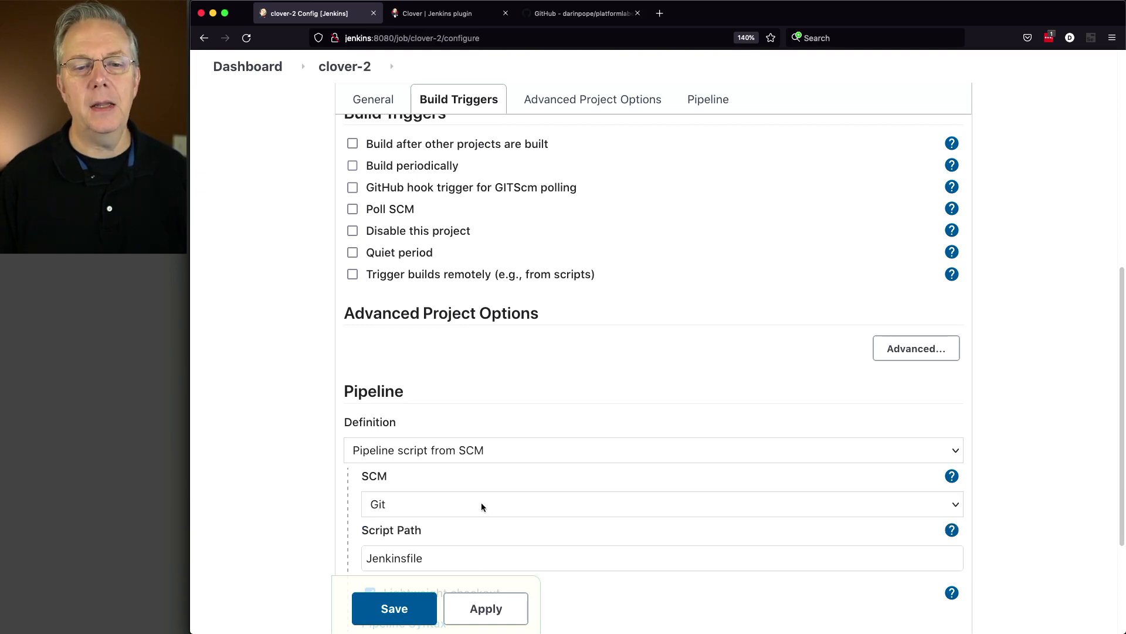
Enter the copied platformlabeler-plugin clone URL as the Git repository URL
{"action": "scroll", "coordinate": [523, 474], "scroll_direction": "down", "scroll_amount": 4}
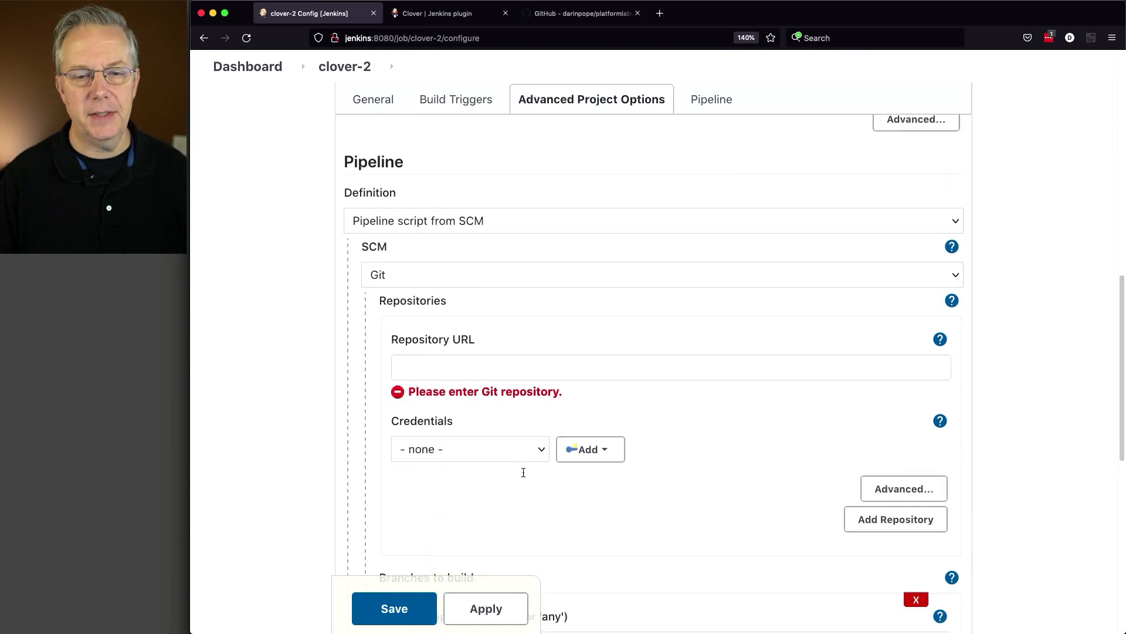
{"action": "left_click", "coordinate": [470, 371]}
{"action": "key", "text": "super+v"}
{"action": "key", "text": "Tab"}
Set the branch specifier of the branches to build to */clover
{"action": "scroll", "coordinate": [675, 478], "scroll_direction": "down", "scroll_amount": 3}
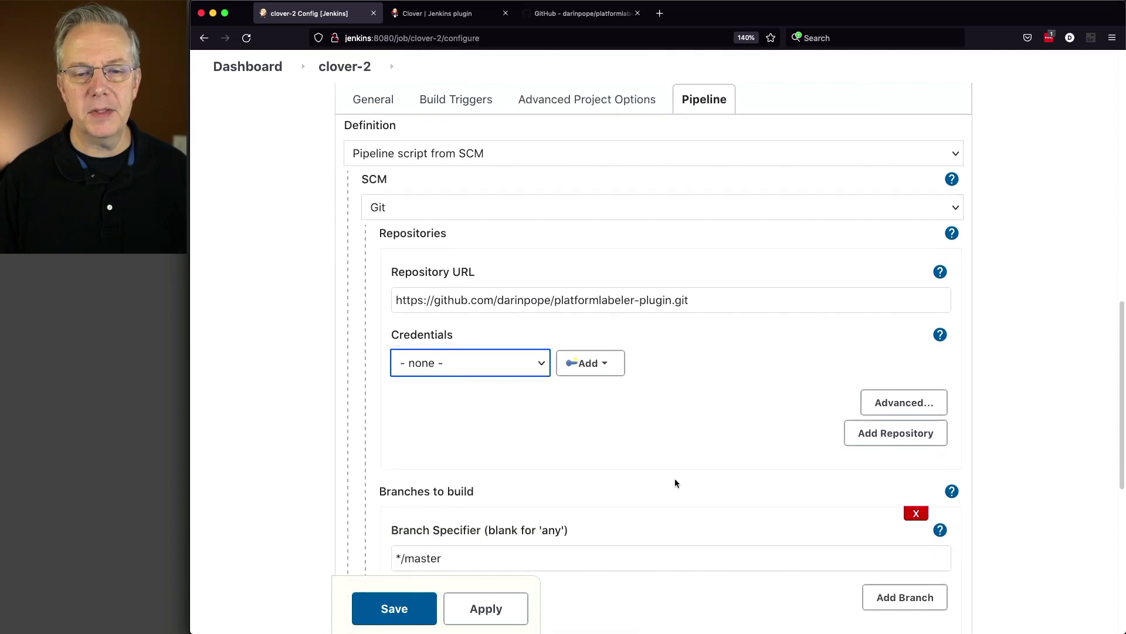
{"action": "left_click", "coordinate": [559, 494]}
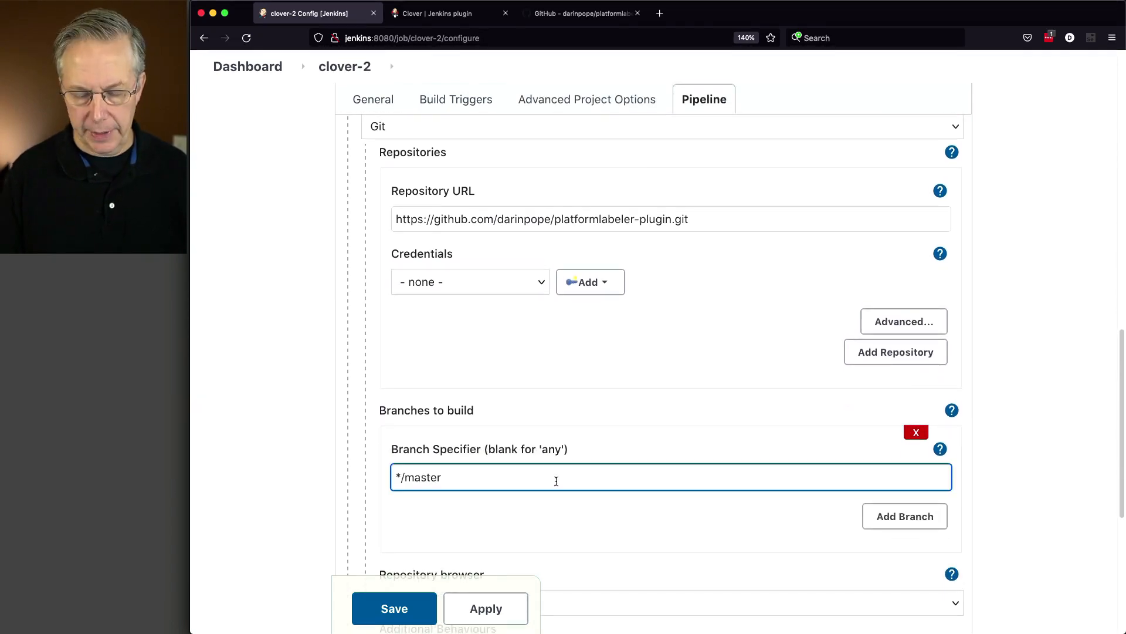
{"action": "key", "text": "BackSpace"}
{"action": "key", "text": "BackSpace"}
{"action": "key", "text": "BackSpace"}
{"action": "key", "text": "BackSpace"}
{"action": "key", "text": "BackSpace"}
{"action": "key", "text": "BackSpace"}
{"action": "type", "text": "clo"}
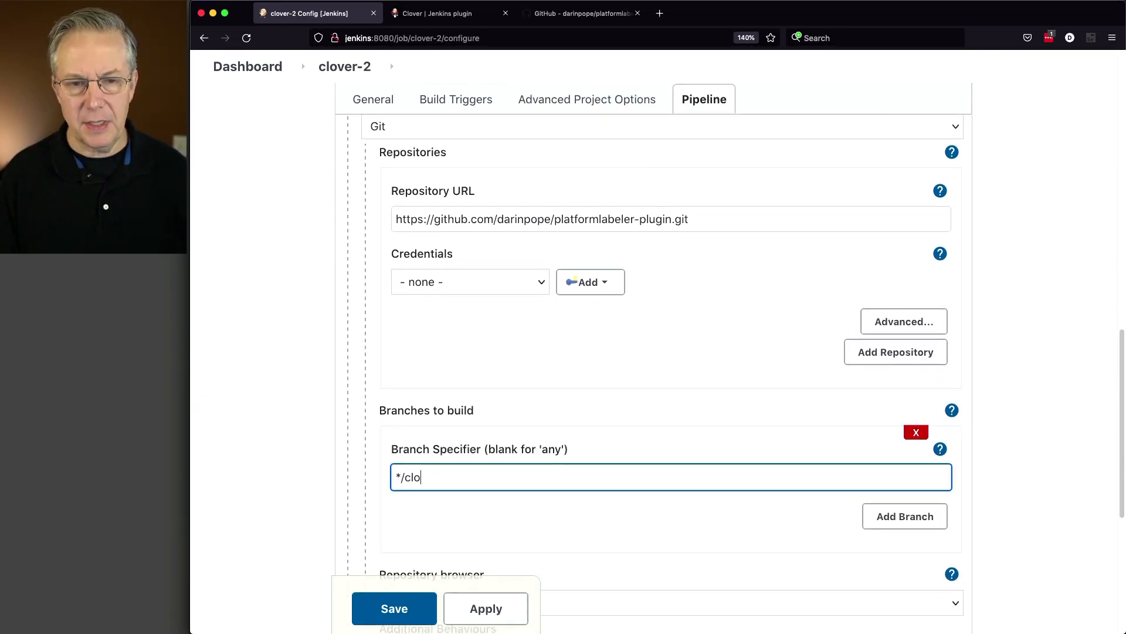
{"action": "type", "text": "ver"}
{"action": "key", "text": "Tab"}
Set the script path to Jenkinsfile-clover-2 and save the pipeline configuration
{"action": "scroll", "coordinate": [626, 516], "scroll_direction": "down", "scroll_amount": 3}
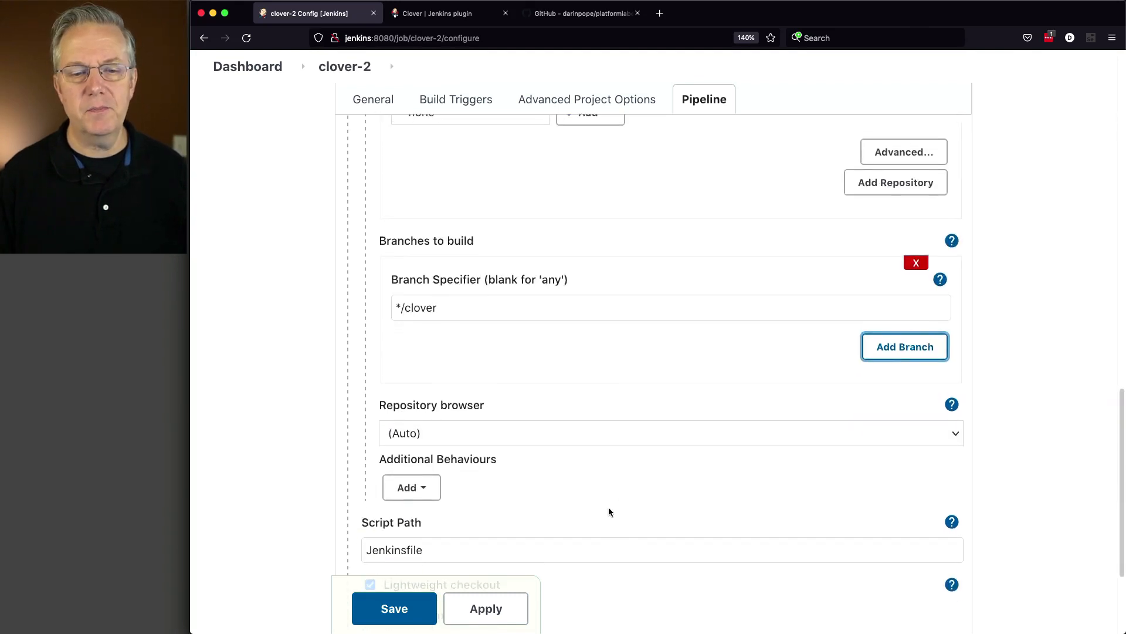
{"action": "left_click", "coordinate": [512, 542]}
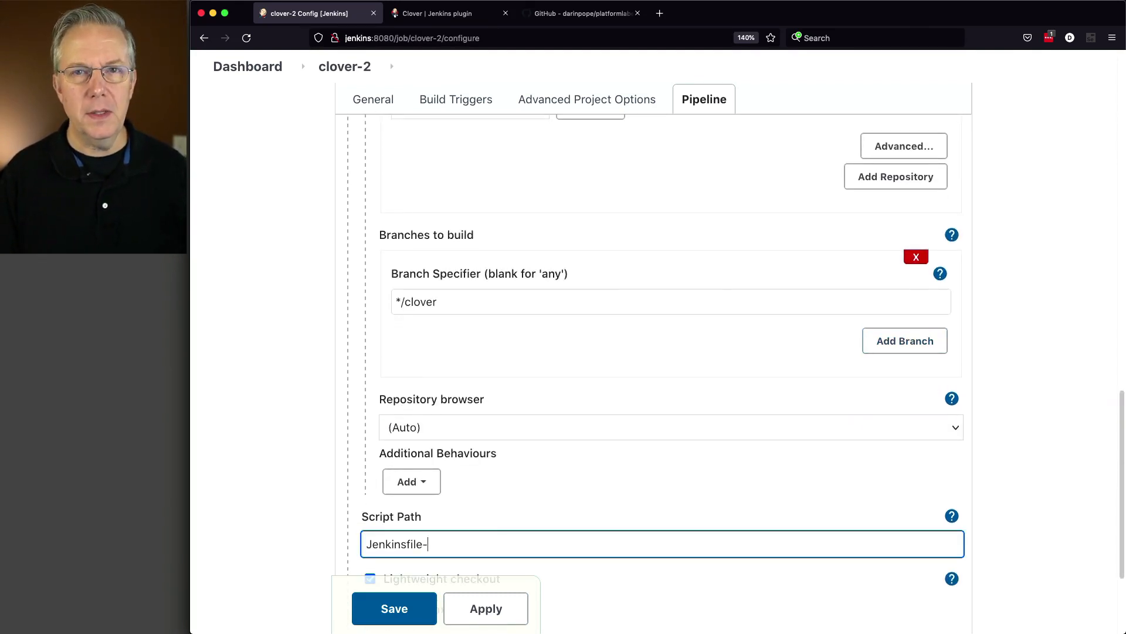
{"action": "type", "text": "-cl"}
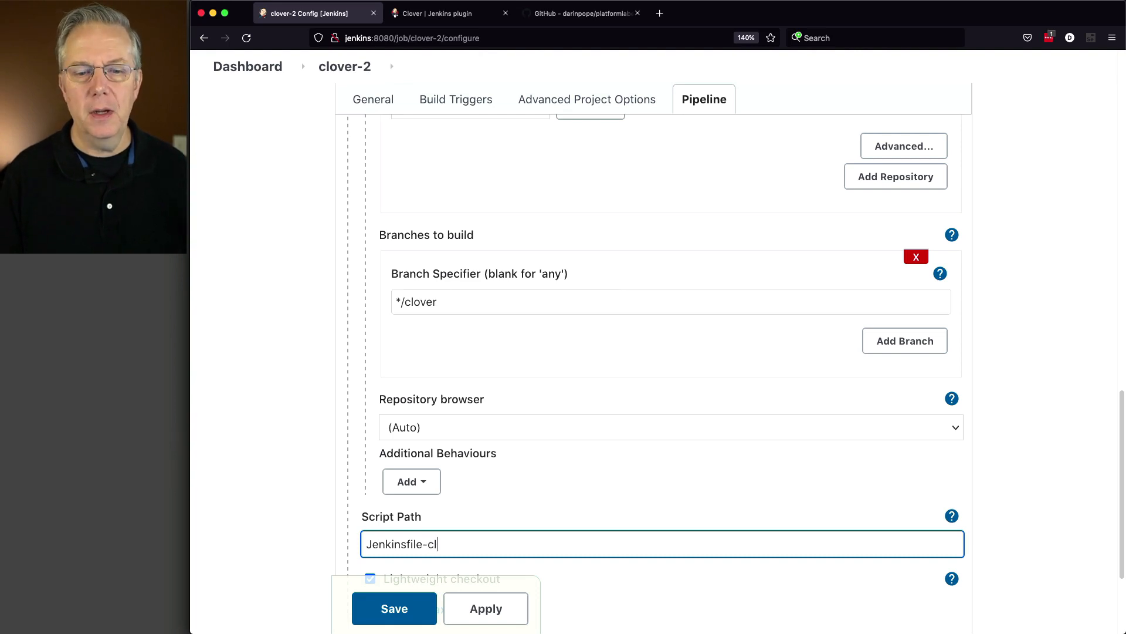
{"action": "type", "text": "over-2"}
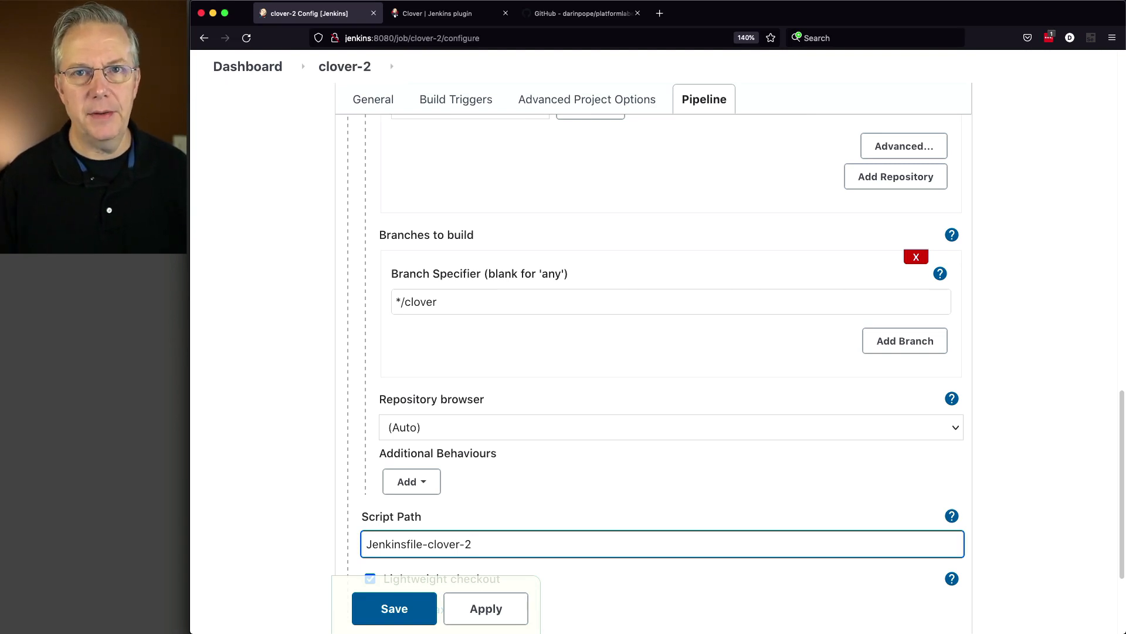
{"action": "left_click", "coordinate": [394, 608]}
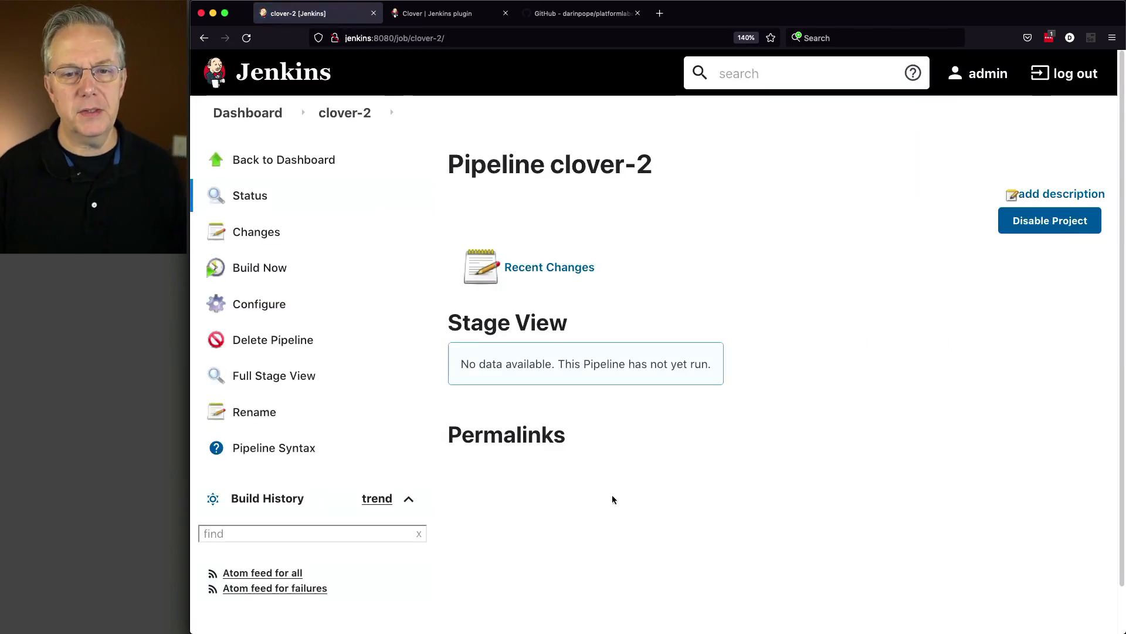
Run the first build of clover-2 and follow its console output to the end
{"action": "left_click", "coordinate": [281, 269]}
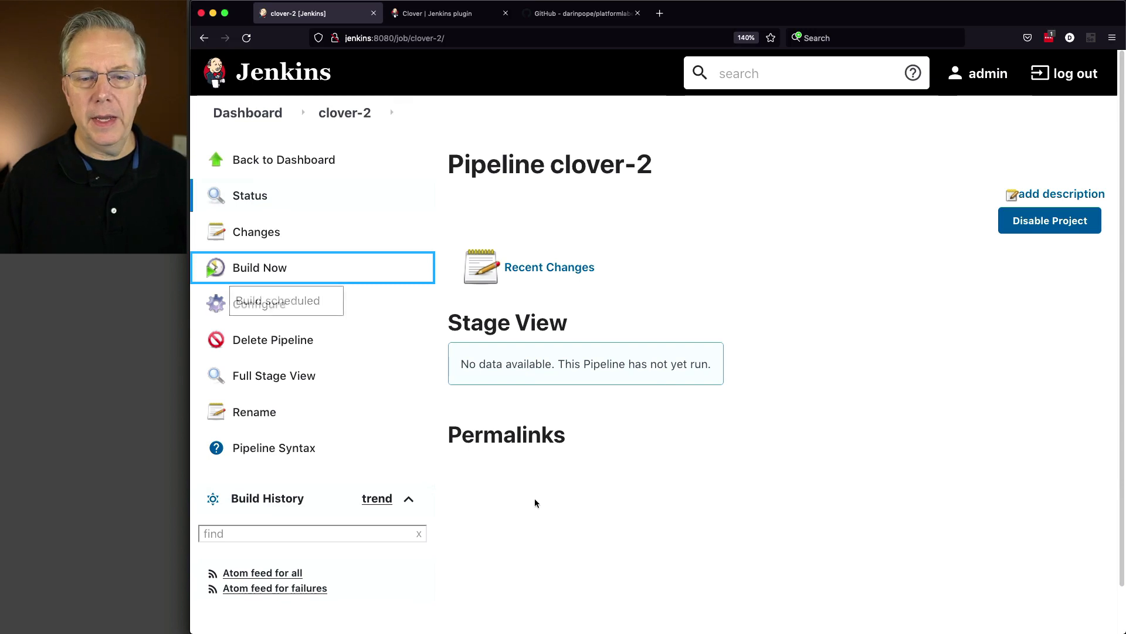
{"action": "left_click", "coordinate": [201, 563]}
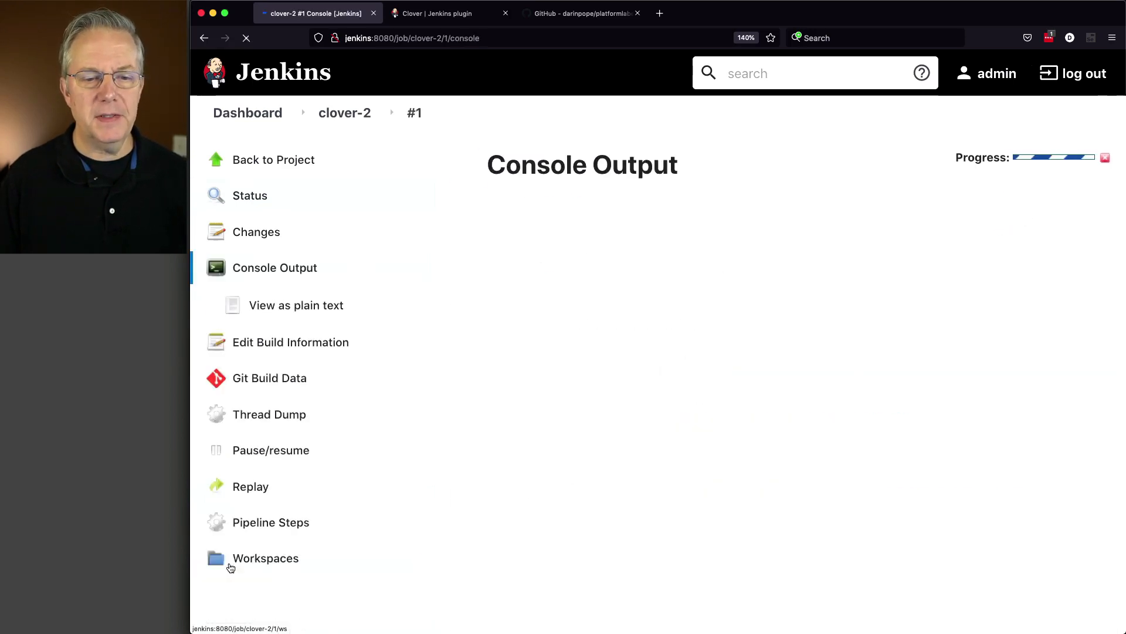
{"action": "scroll", "coordinate": [639, 489], "scroll_direction": "down", "scroll_amount": 5}
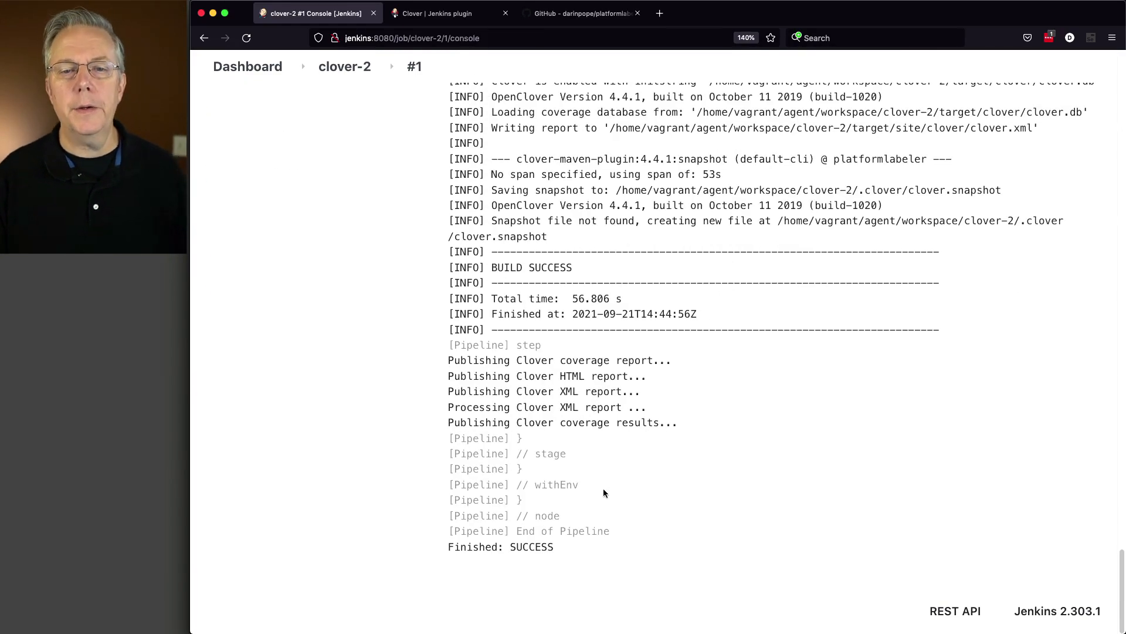
Review the console log of clover-2 build #1 from the snapshot output up to the tests, and highlight the total number of tests run
{"action": "scroll", "coordinate": [605, 493], "scroll_direction": "up", "scroll_amount": 2}
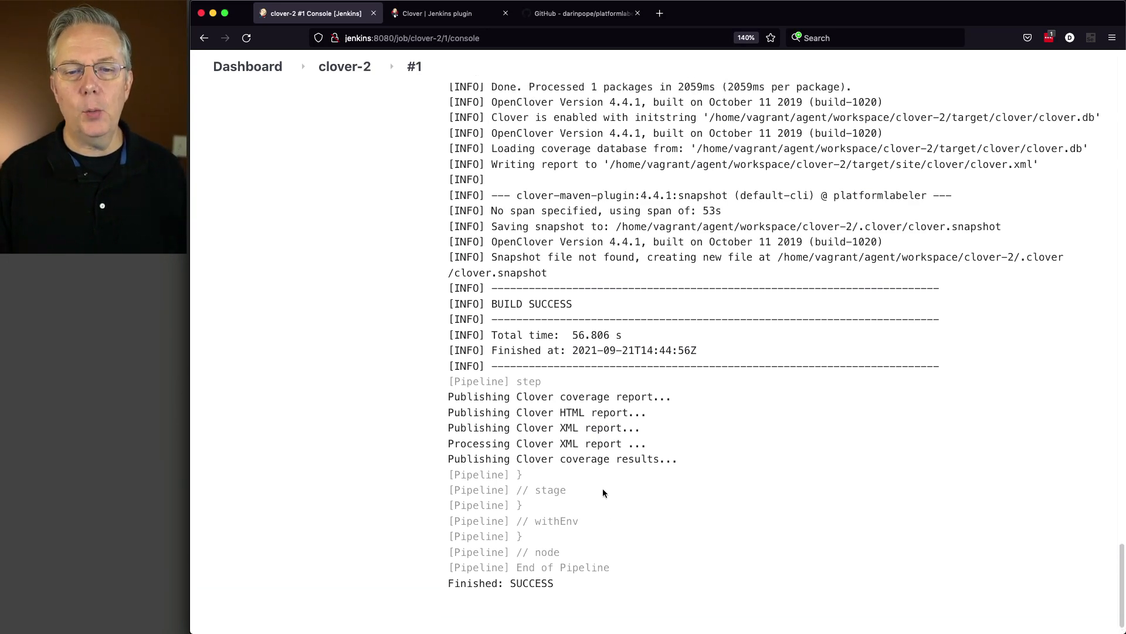
{"action": "scroll", "coordinate": [604, 492], "scroll_direction": "up", "scroll_amount": 8}
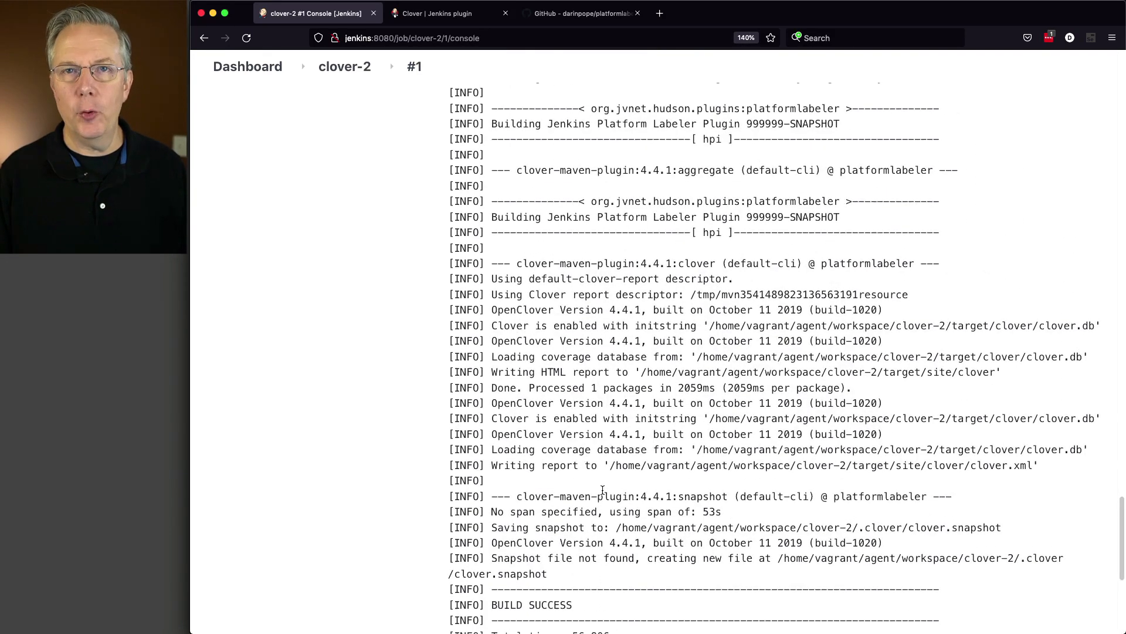
{"action": "scroll", "coordinate": [603, 490], "scroll_direction": "up", "scroll_amount": 13}
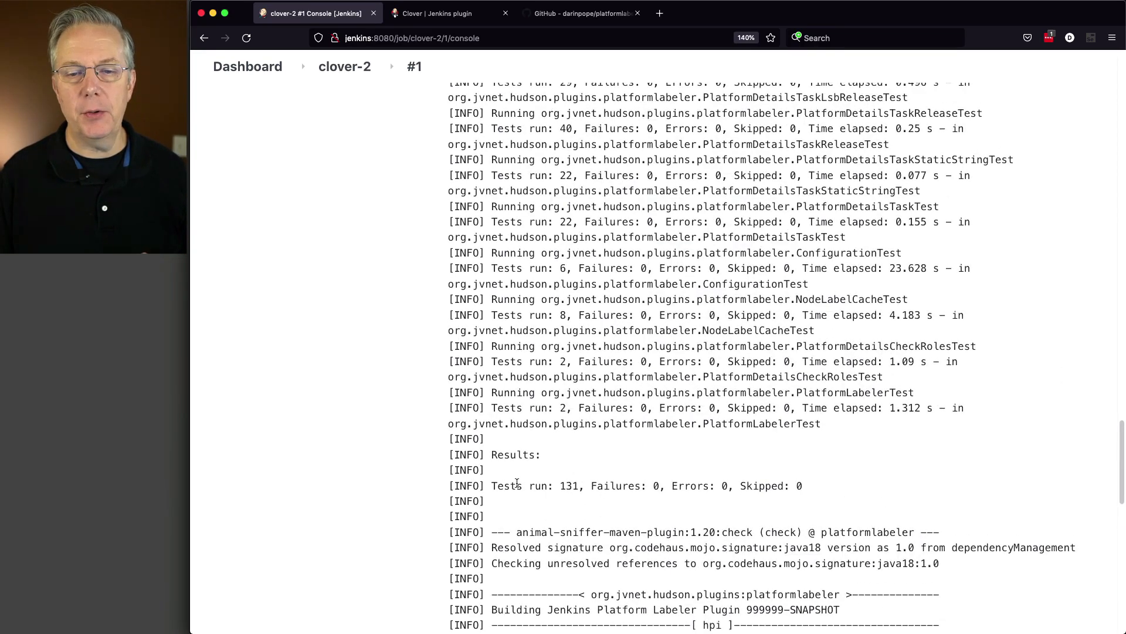
{"action": "scroll", "coordinate": [555, 485], "scroll_direction": "up", "scroll_amount": 4}
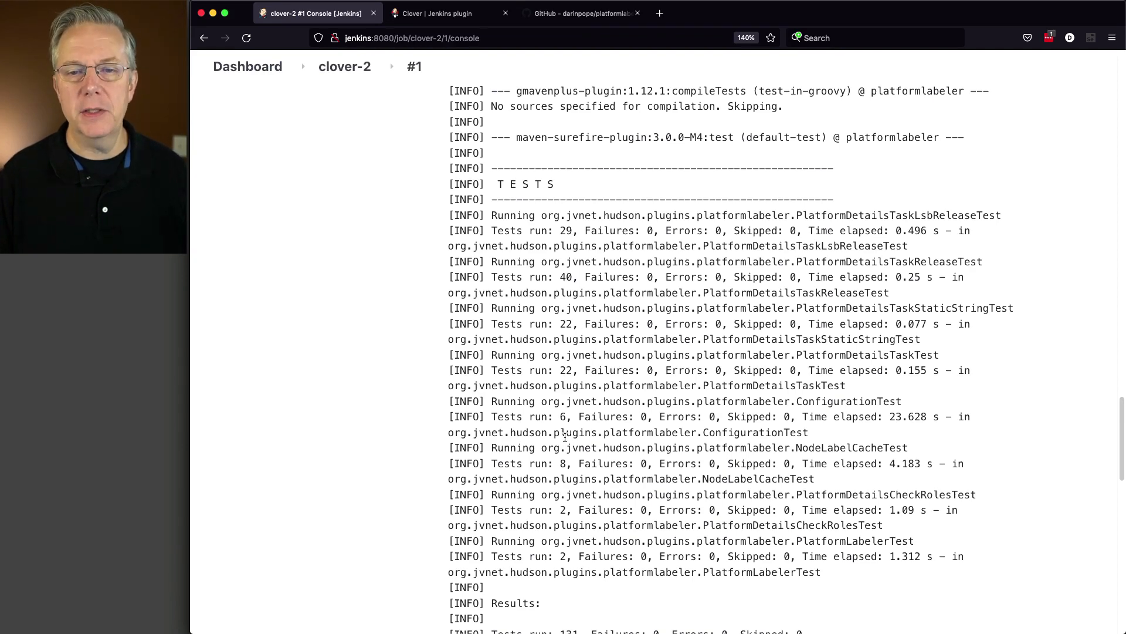
{"action": "scroll", "coordinate": [565, 437], "scroll_direction": "down", "scroll_amount": 7}
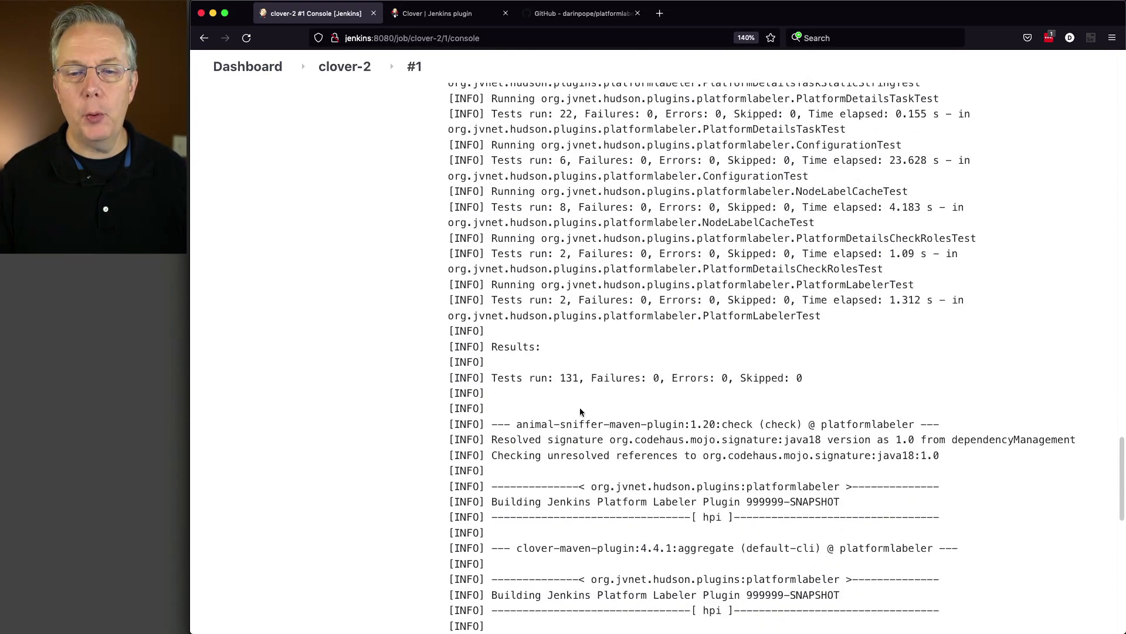
{"action": "left_click_drag", "start_coordinate": [551, 381], "coordinate": [587, 378]}
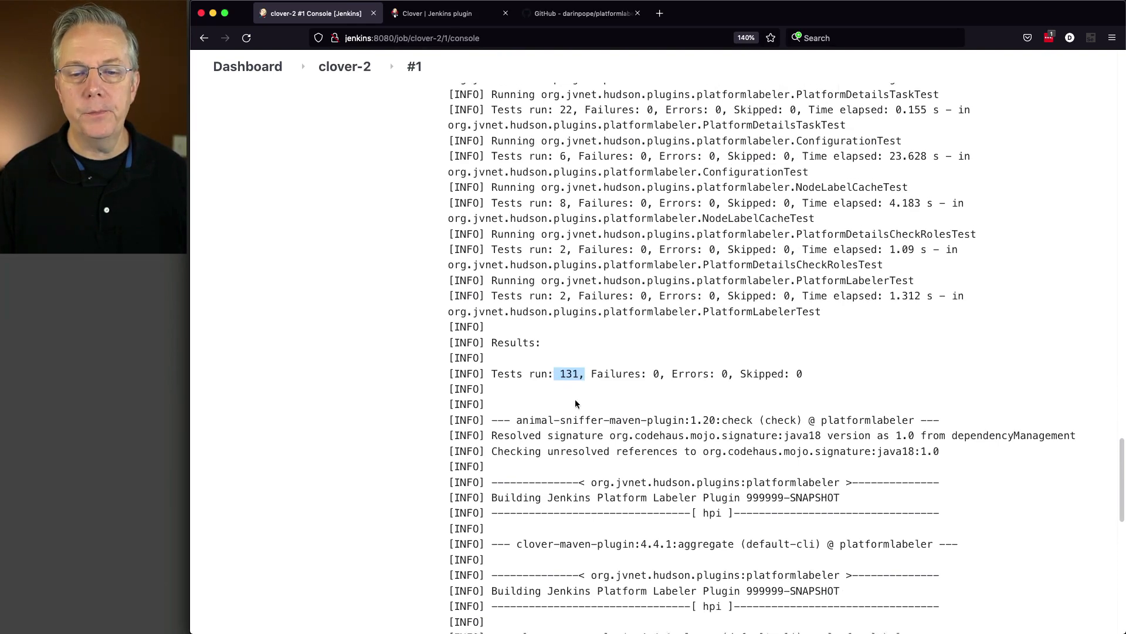
Review the build #1 log down to the snapshot goal output, highlighting the snapshot file creation message and the clover-2 workspace folder in its path
{"action": "scroll", "coordinate": [587, 379], "scroll_direction": "down", "scroll_amount": 7}
{"action": "scroll", "coordinate": [575, 401], "scroll_direction": "down", "scroll_amount": 3}
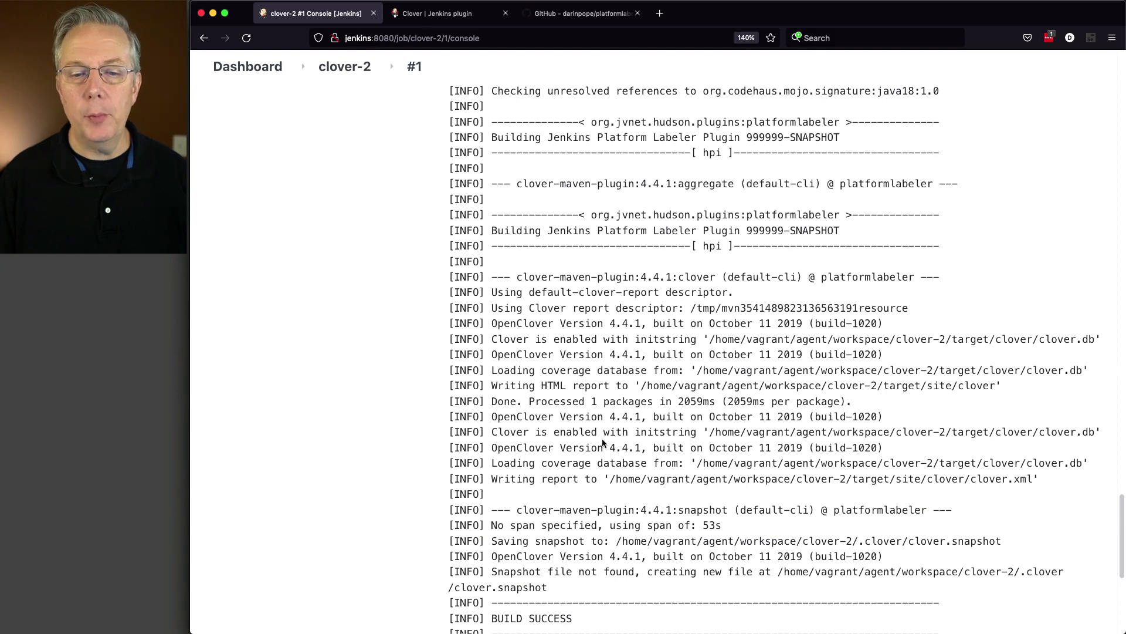
{"action": "scroll", "coordinate": [586, 432], "scroll_direction": "down", "scroll_amount": 2}
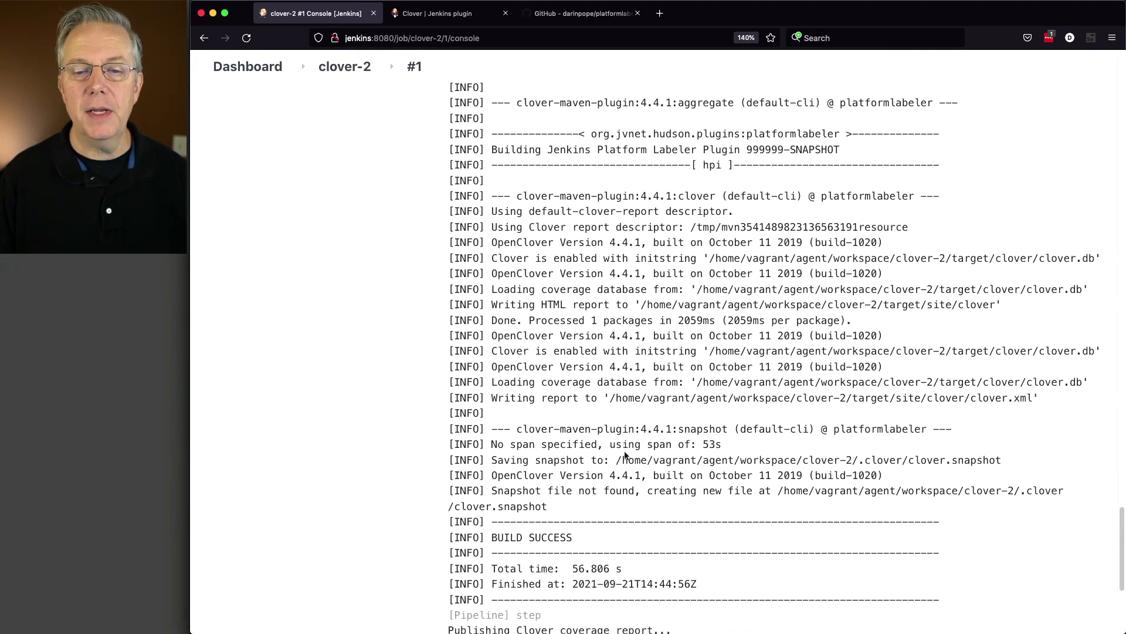
{"action": "scroll", "coordinate": [536, 421], "scroll_direction": "down", "scroll_amount": 2}
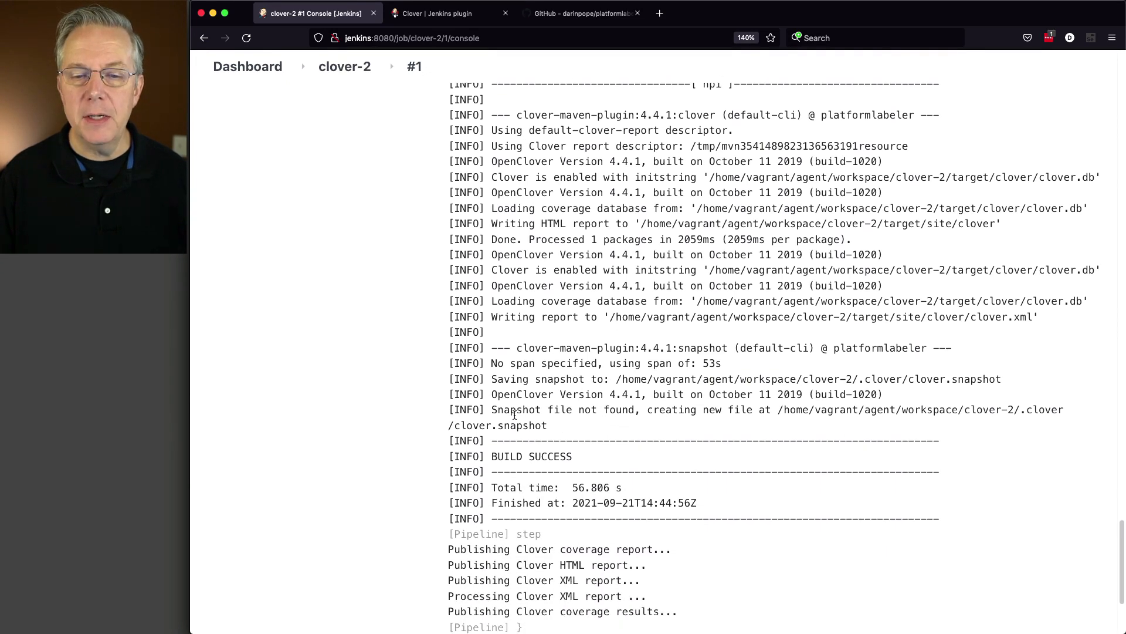
{"action": "left_click_drag", "start_coordinate": [497, 411], "coordinate": [783, 412]}
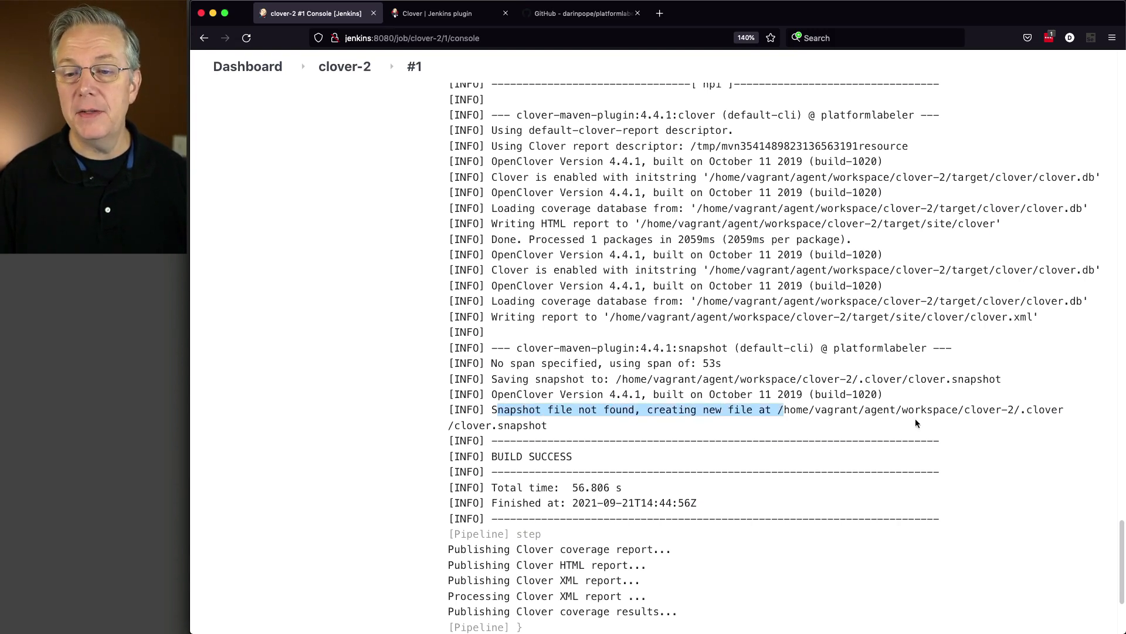
{"action": "left_click_drag", "start_coordinate": [965, 411], "coordinate": [1012, 410]}
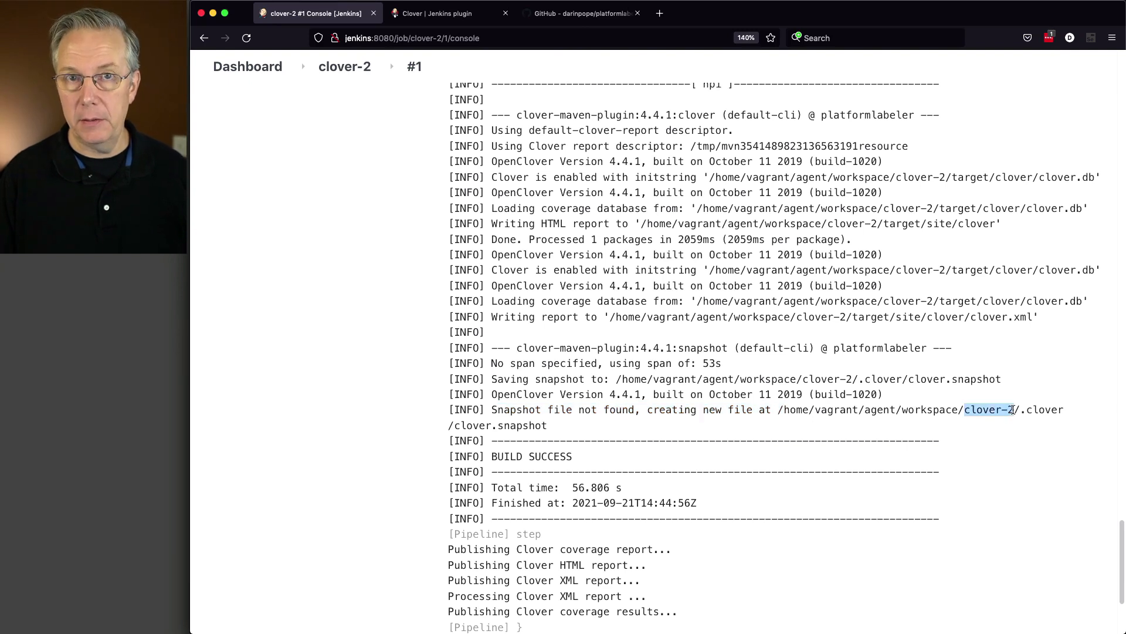
{"action": "left_click", "coordinate": [1024, 412]}
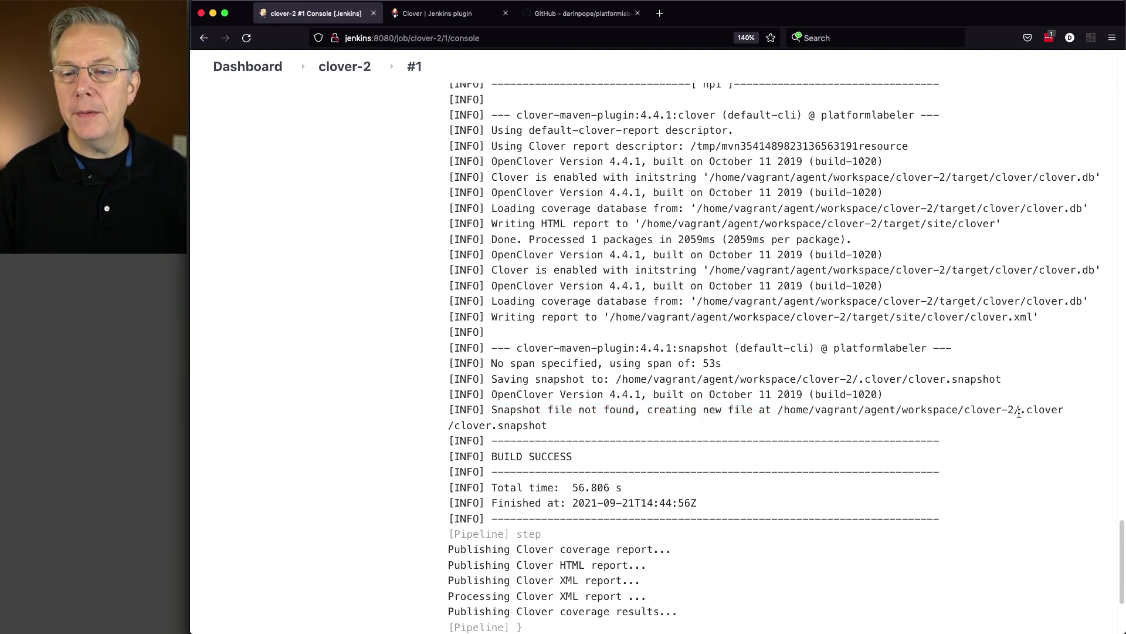
Highlight the .clover folder, the clover.snapshot file name and the full snapshot path, and check the remaining log of build #1
{"action": "left_click_drag", "start_coordinate": [1019, 410], "coordinate": [1063, 411]}
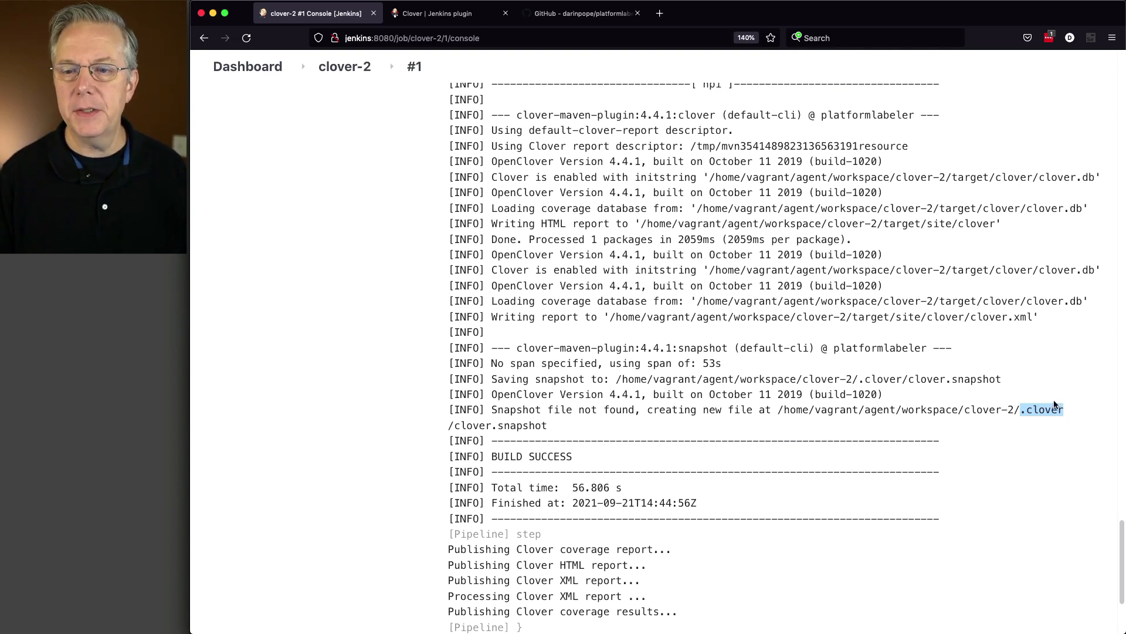
{"action": "left_click", "coordinate": [1030, 412]}
{"action": "left_click_drag", "start_coordinate": [1020, 411], "coordinate": [1066, 412]}
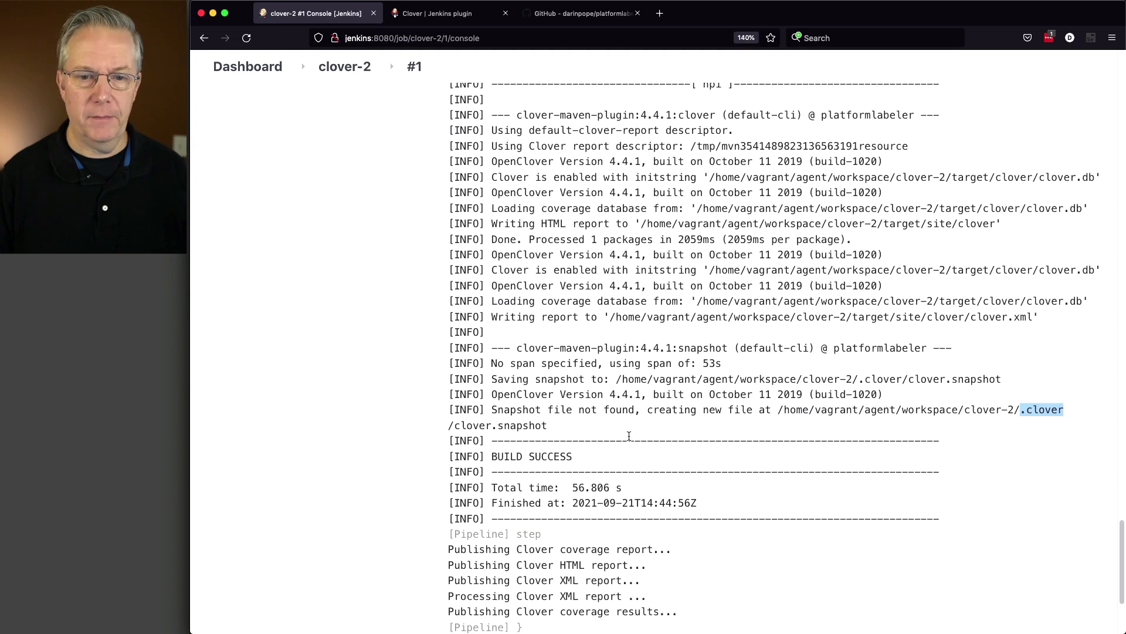
{"action": "left_click", "coordinate": [495, 427]}
{"action": "left_click_drag", "start_coordinate": [456, 427], "coordinate": [542, 427]}
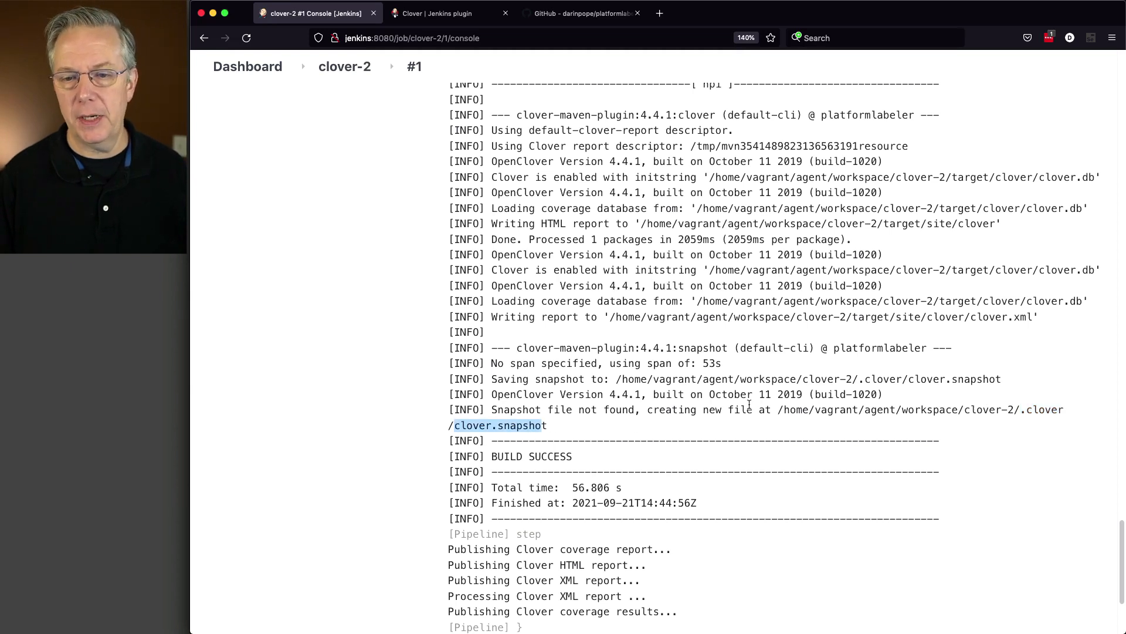
{"action": "left_click_drag", "start_coordinate": [772, 409], "coordinate": [796, 426]}
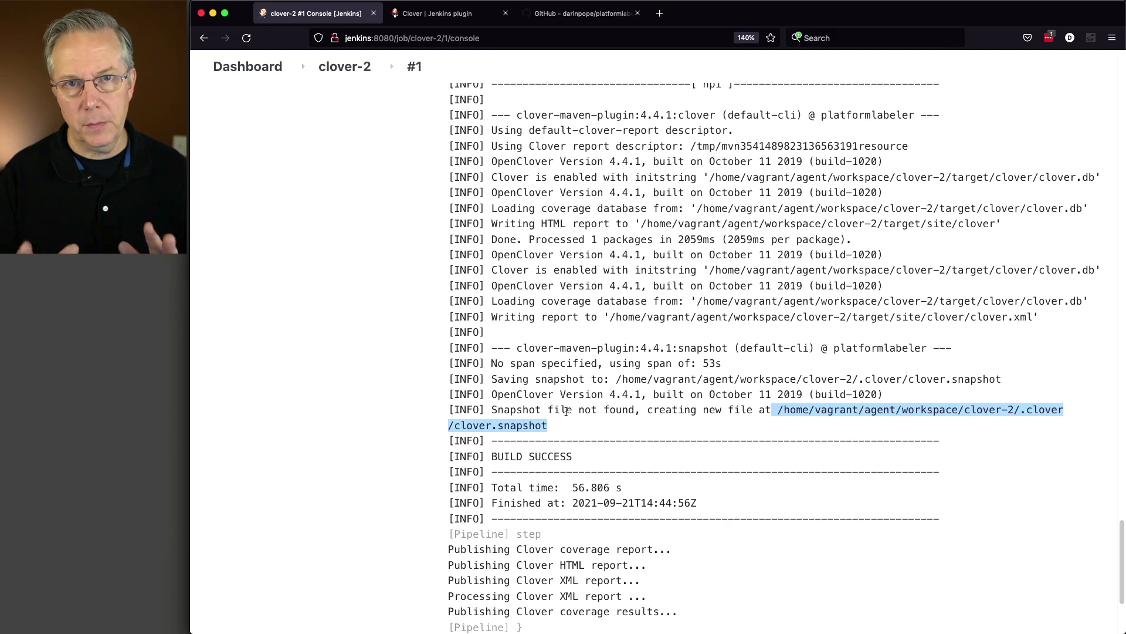
{"action": "scroll", "coordinate": [570, 457], "scroll_direction": "down", "scroll_amount": 2}
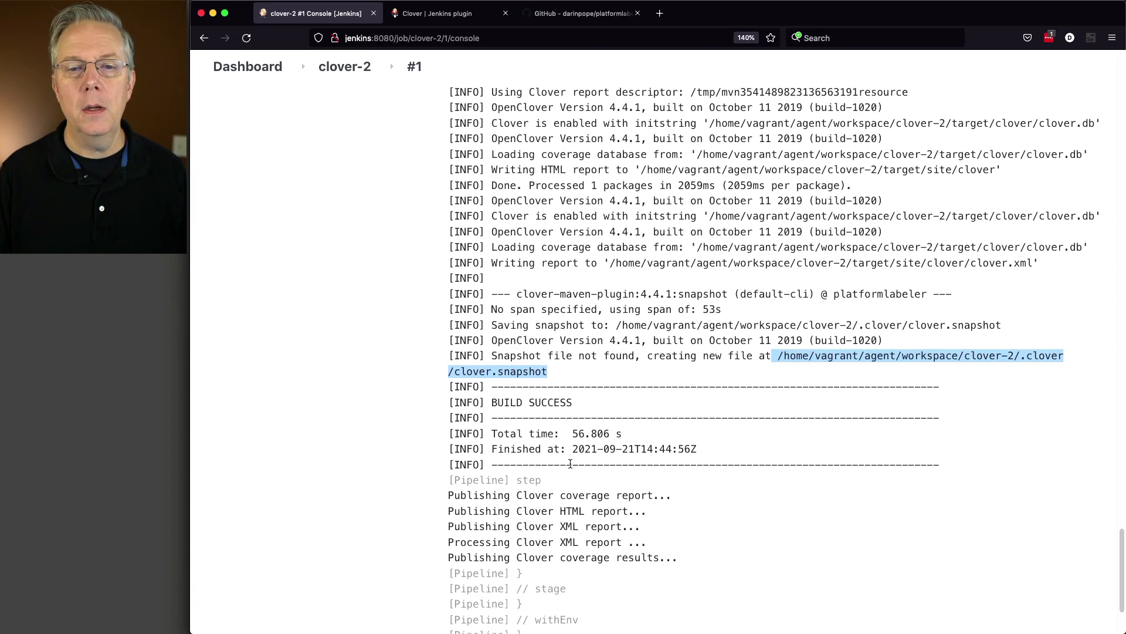
{"action": "scroll", "coordinate": [570, 463], "scroll_direction": "up", "scroll_amount": 18}
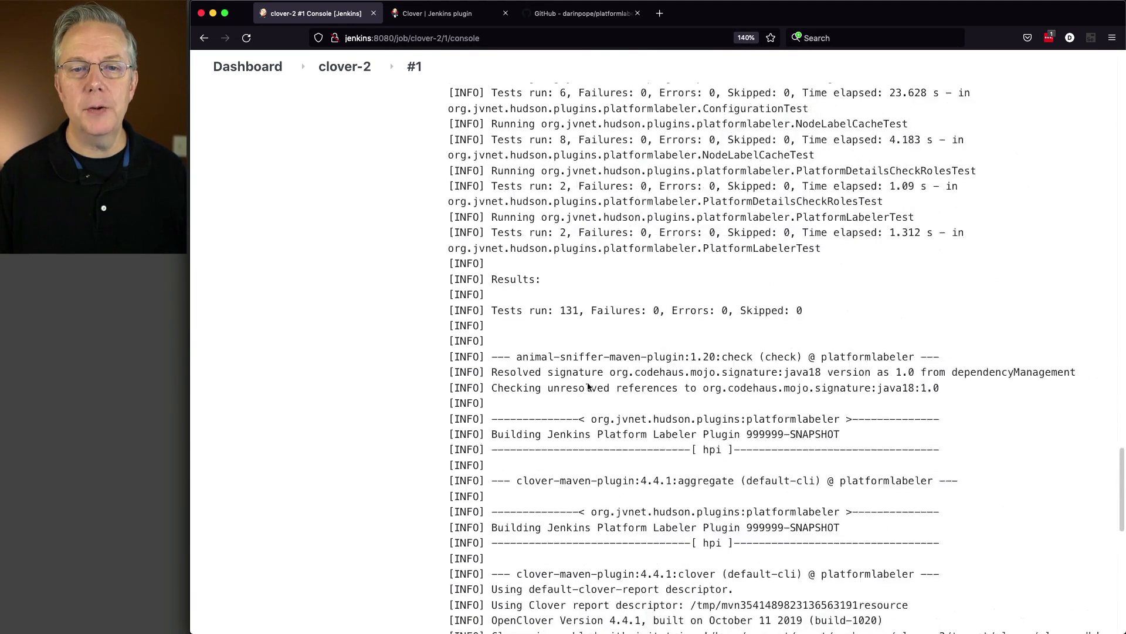
{"action": "scroll", "coordinate": [546, 311], "scroll_direction": "down", "scroll_amount": 17}
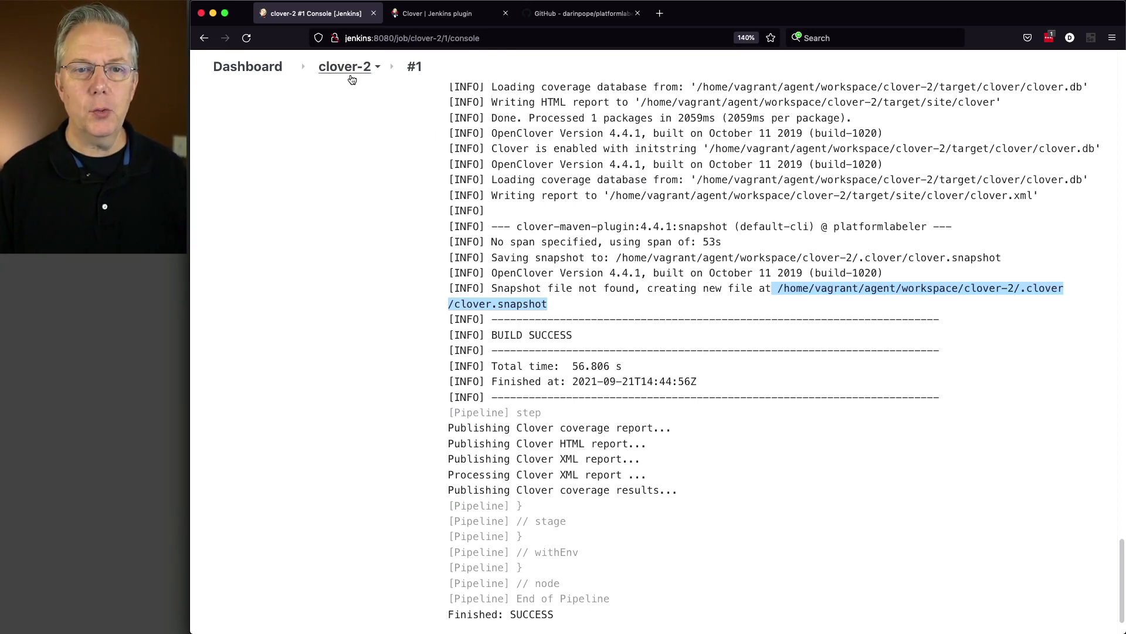
Return to the clover-2 pipeline, run its second build and follow the console output to the end
{"action": "left_click", "coordinate": [351, 70]}
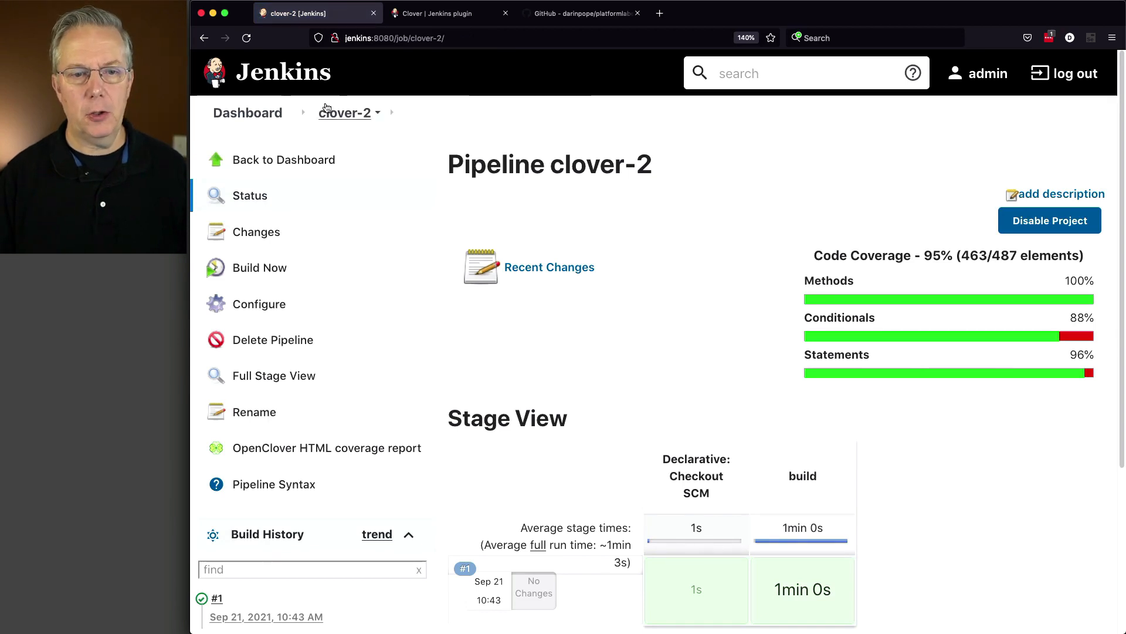
{"action": "left_click", "coordinate": [264, 275]}
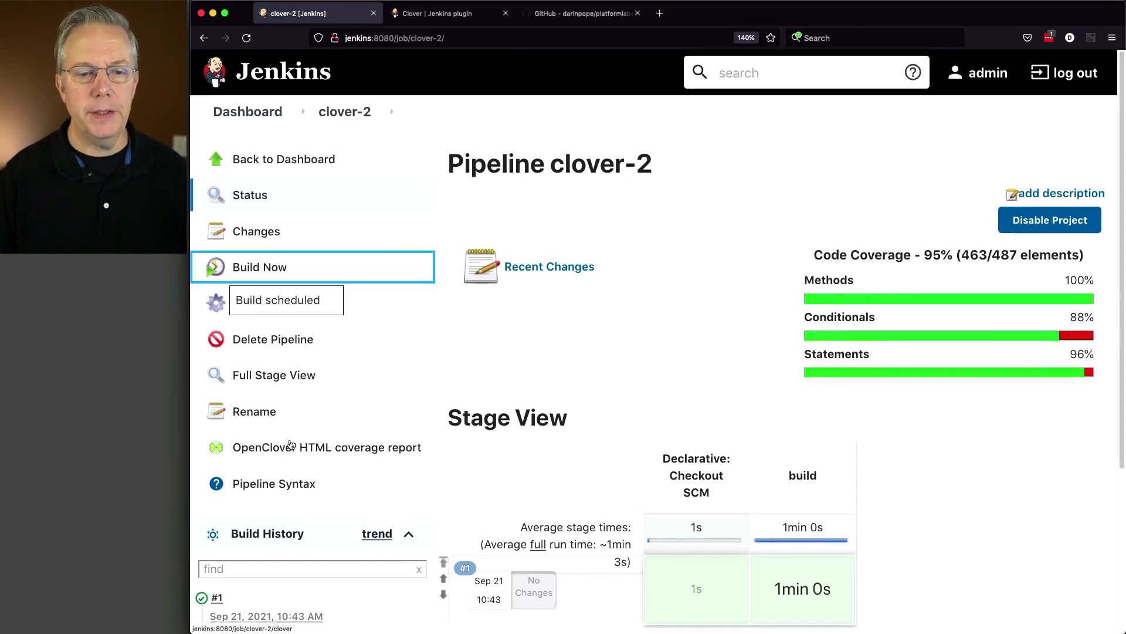
{"action": "scroll", "coordinate": [268, 285], "scroll_direction": "down", "scroll_amount": 3}
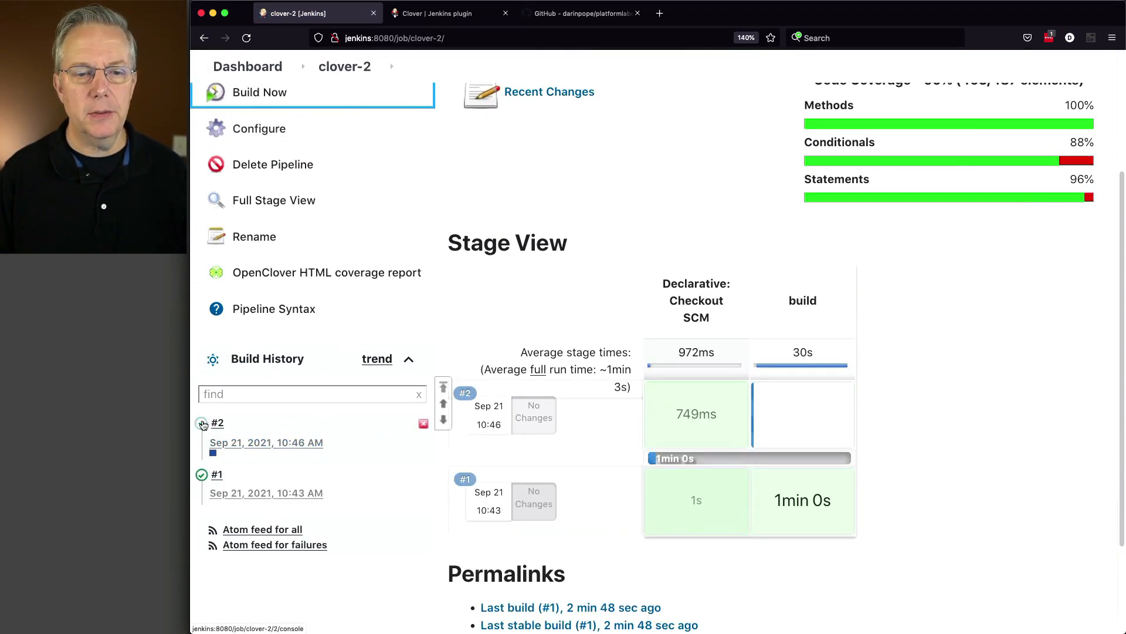
{"action": "left_click", "coordinate": [206, 419]}
{"action": "scroll", "coordinate": [683, 427], "scroll_direction": "down", "scroll_amount": 4}
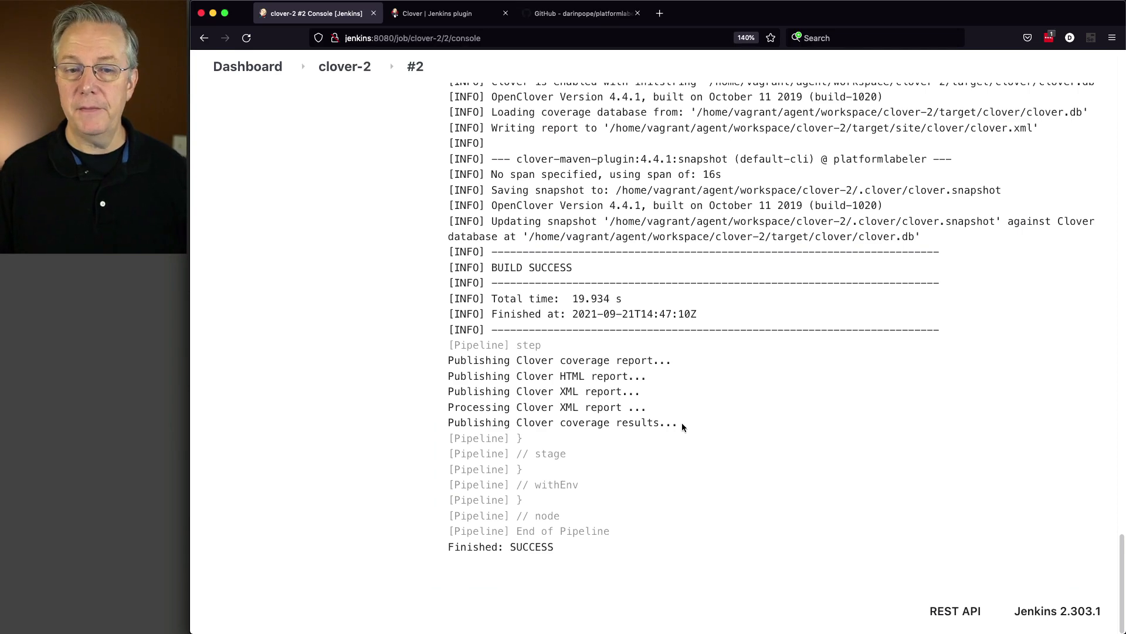
Search the build #2 console log for "optimi" and highlight Clover's estimate of the time saved by the optimized test run
{"action": "scroll", "coordinate": [682, 422], "scroll_direction": "up", "scroll_amount": 2}
{"action": "scroll", "coordinate": [682, 423], "scroll_direction": "up", "scroll_amount": 2}
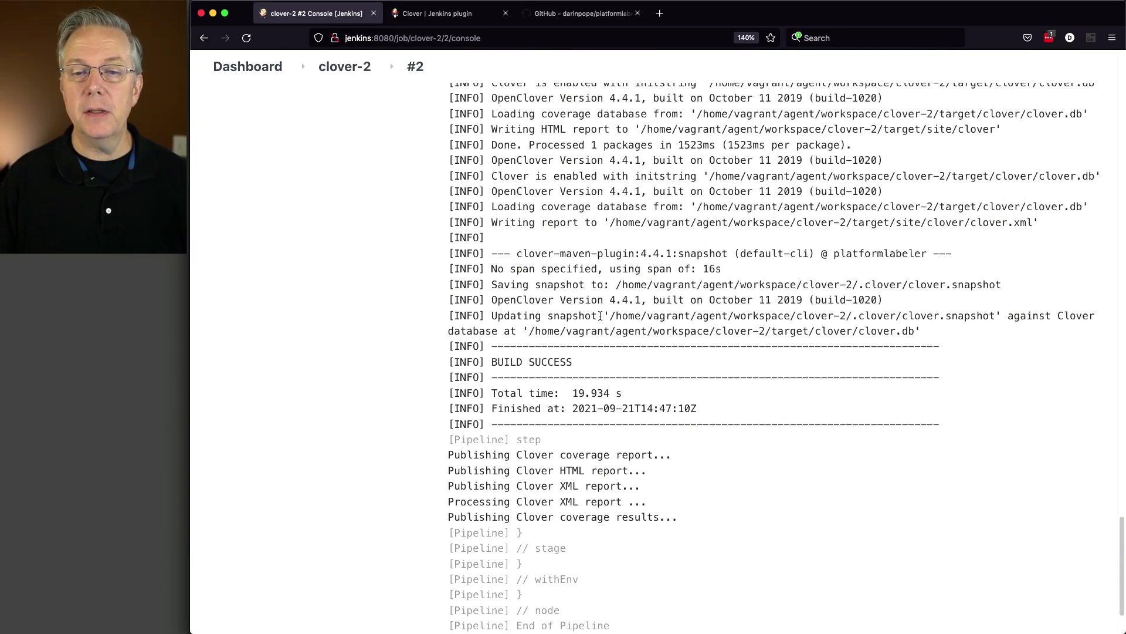
{"action": "scroll", "coordinate": [600, 316], "scroll_direction": "up", "scroll_amount": 20}
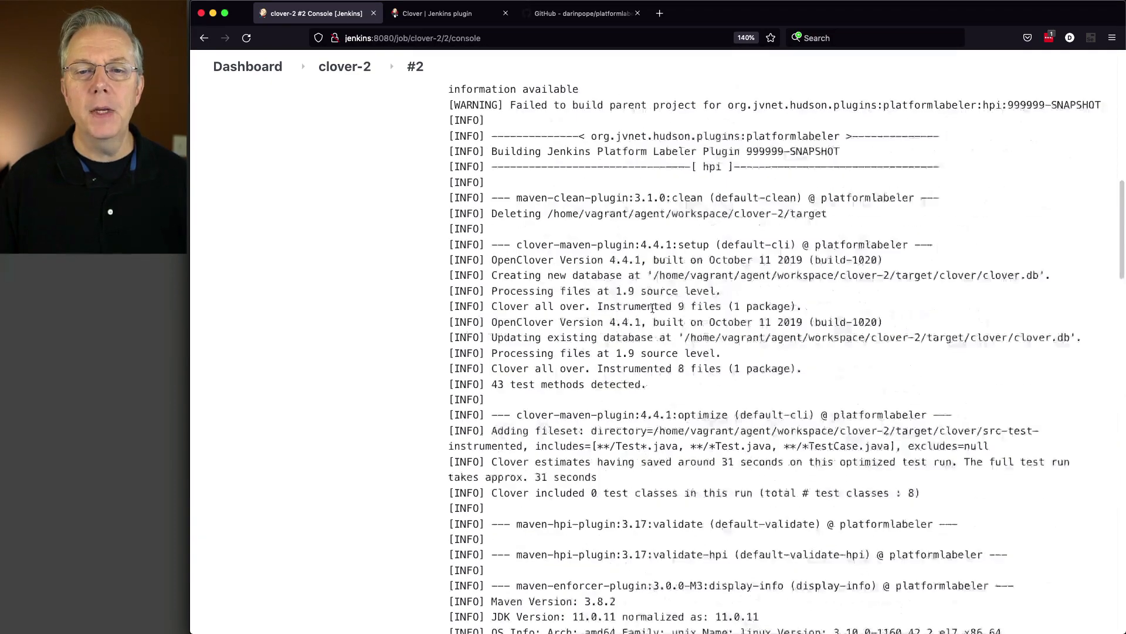
{"action": "key", "text": "super+f"}
{"action": "type", "text": "optim"}
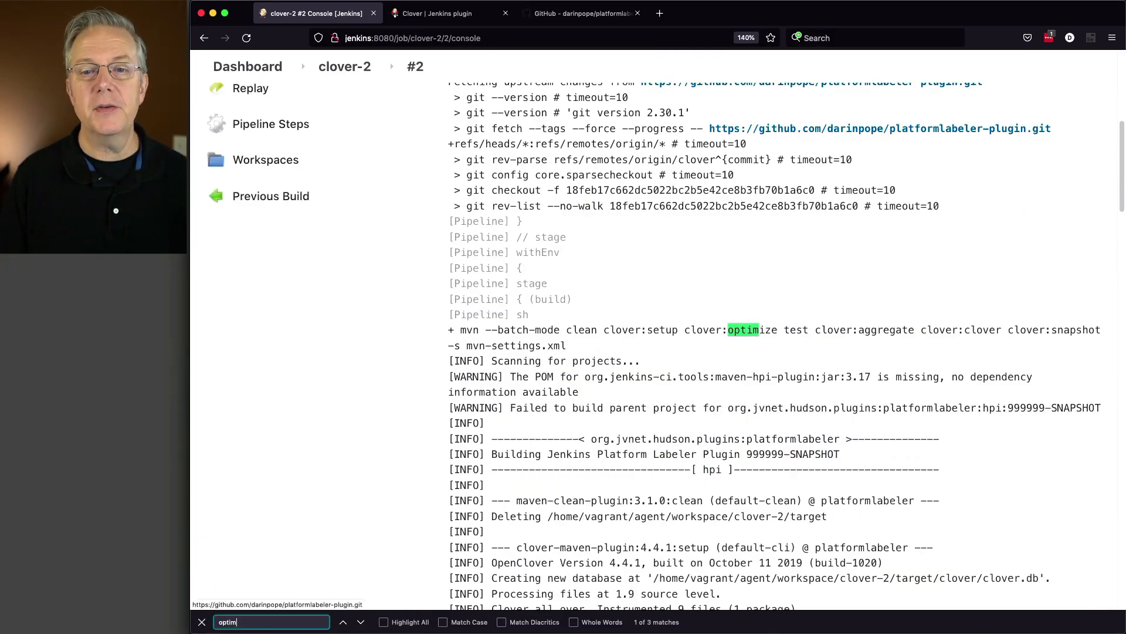
{"action": "type", "text": "i"}
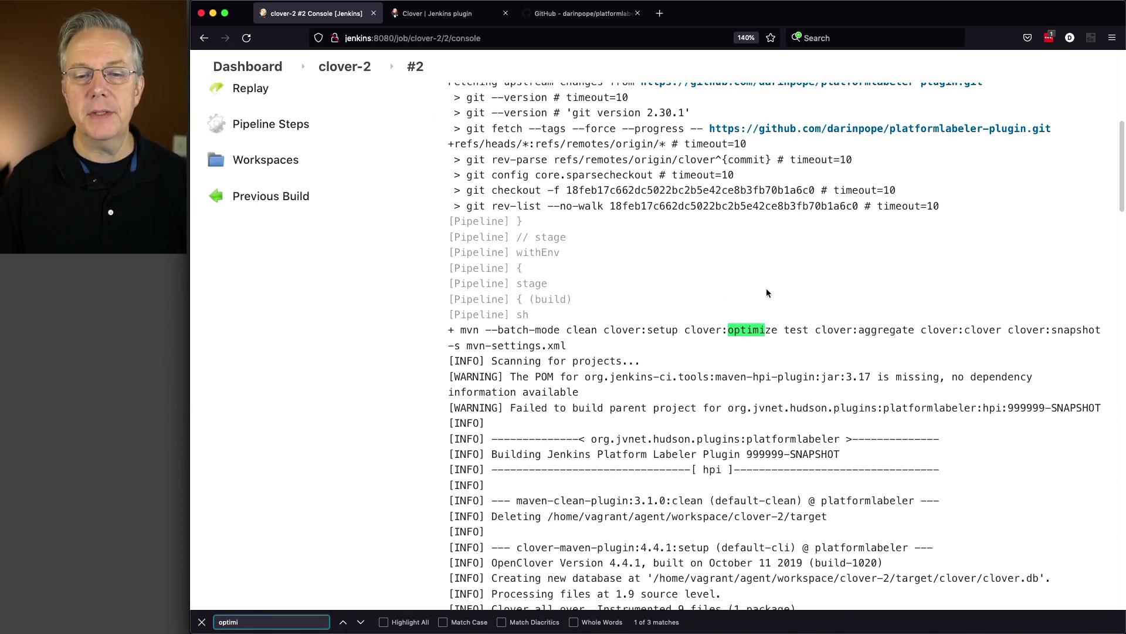
{"action": "key", "text": "Return"}
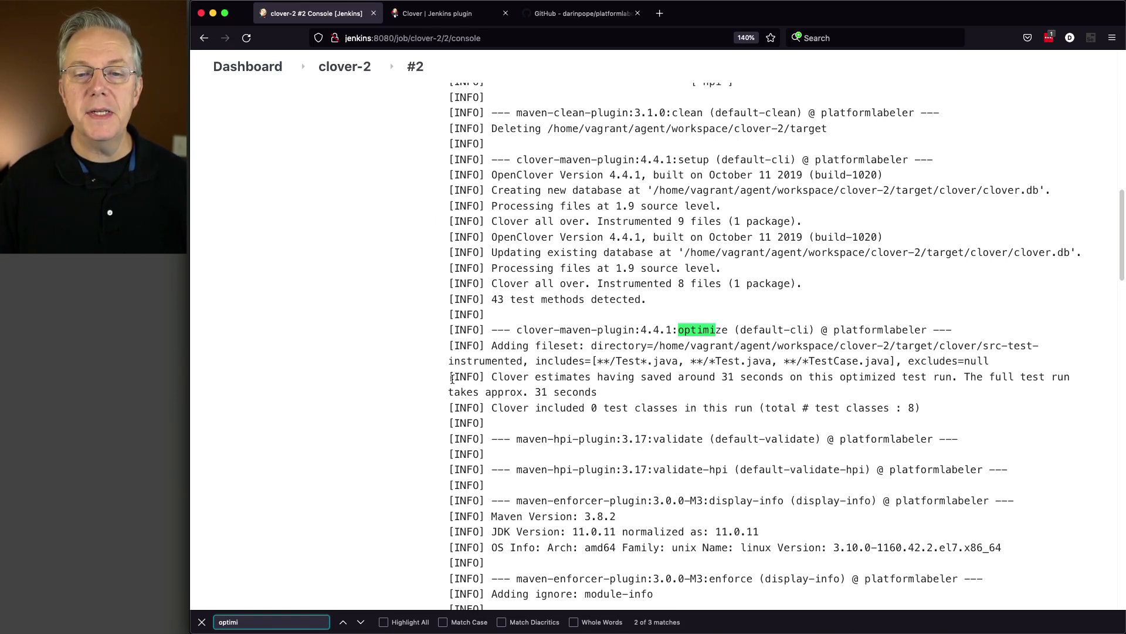
{"action": "left_click_drag", "start_coordinate": [452, 379], "coordinate": [901, 391]}
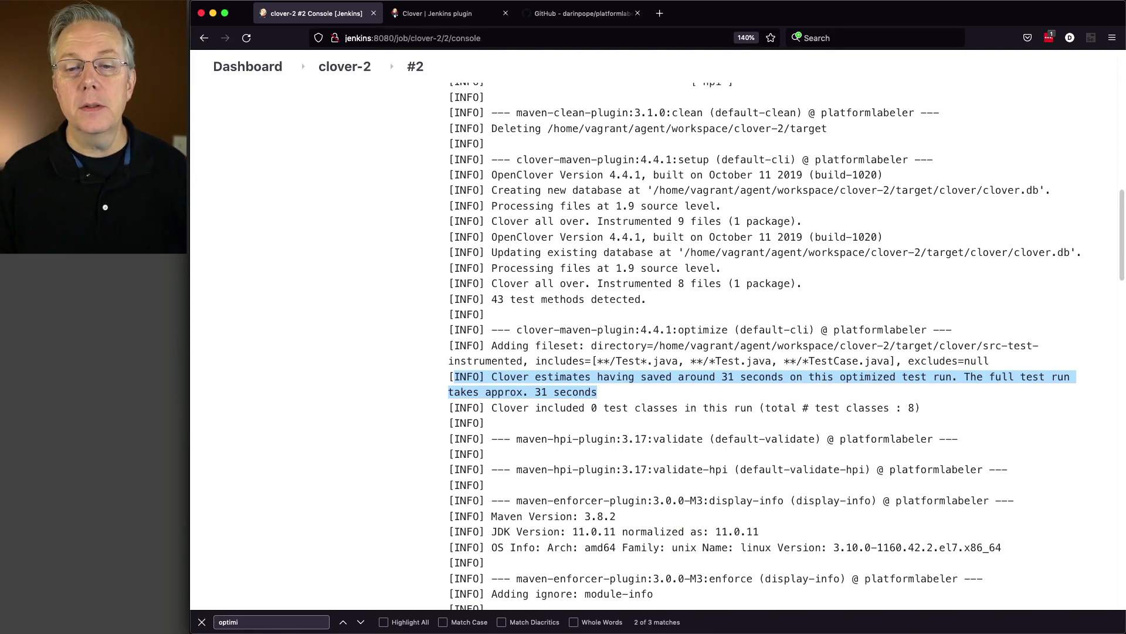
Review the log around the optimize goal and cycle through the "optimi" matches to the line about the optimized test run
{"action": "scroll", "coordinate": [718, 388], "scroll_direction": "up", "scroll_amount": 5}
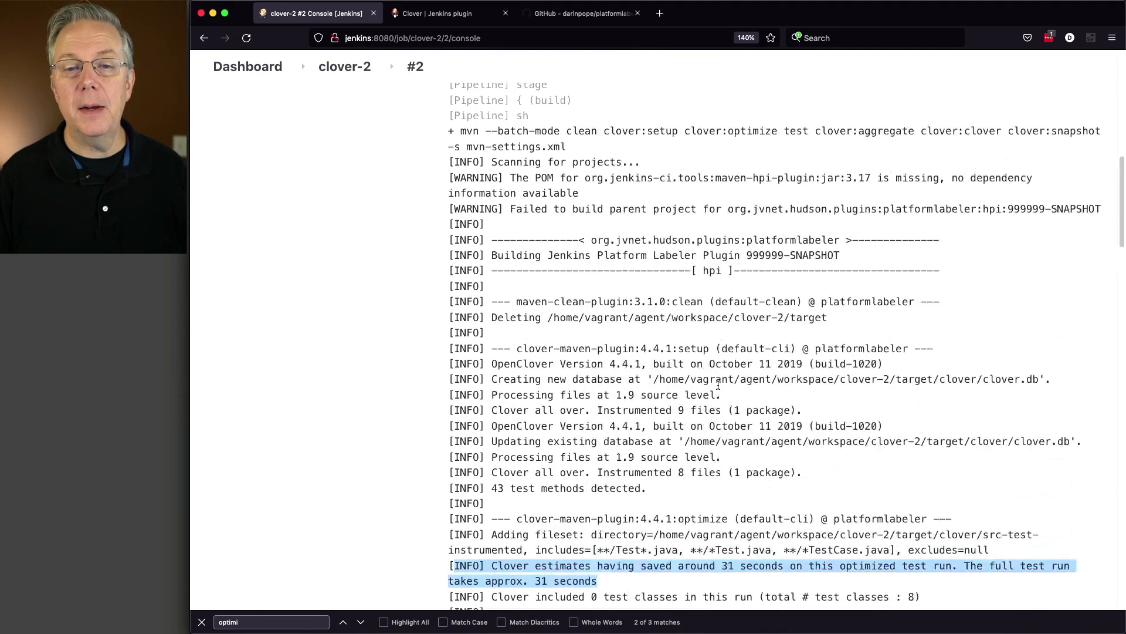
{"action": "scroll", "coordinate": [719, 387], "scroll_direction": "down", "scroll_amount": 2}
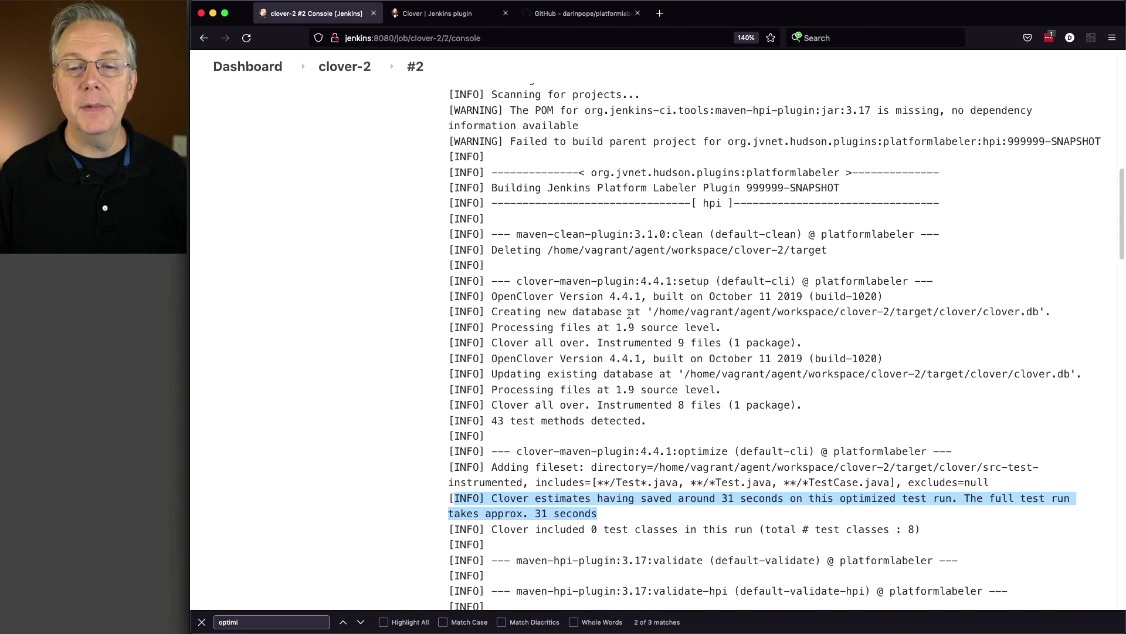
{"action": "scroll", "coordinate": [629, 374], "scroll_direction": "down", "scroll_amount": 2}
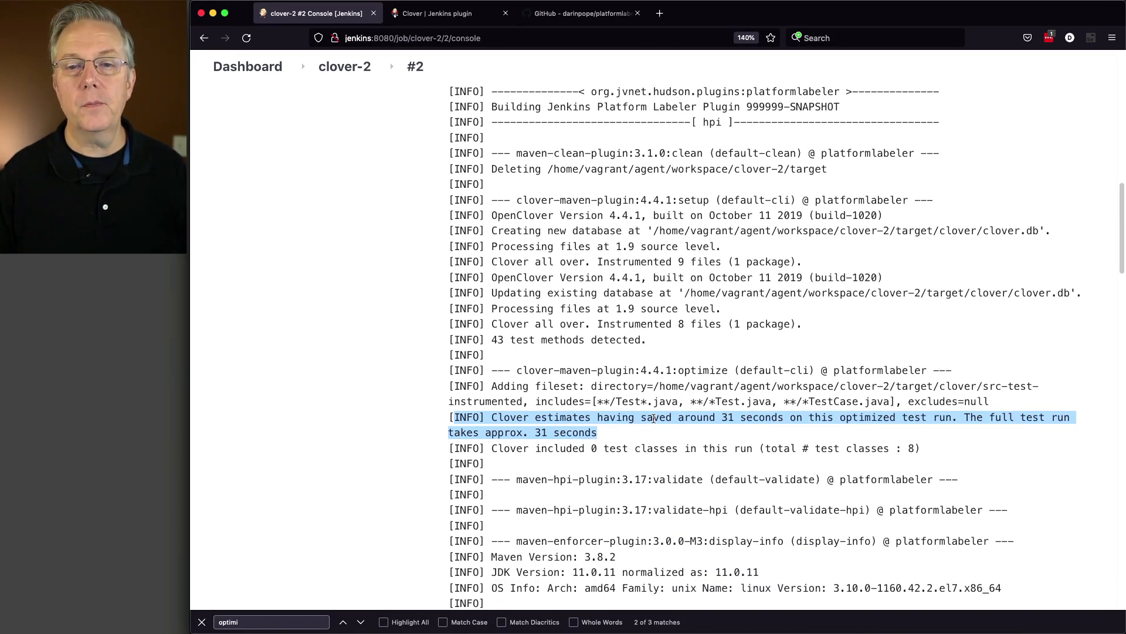
{"action": "key", "text": "super+f"}
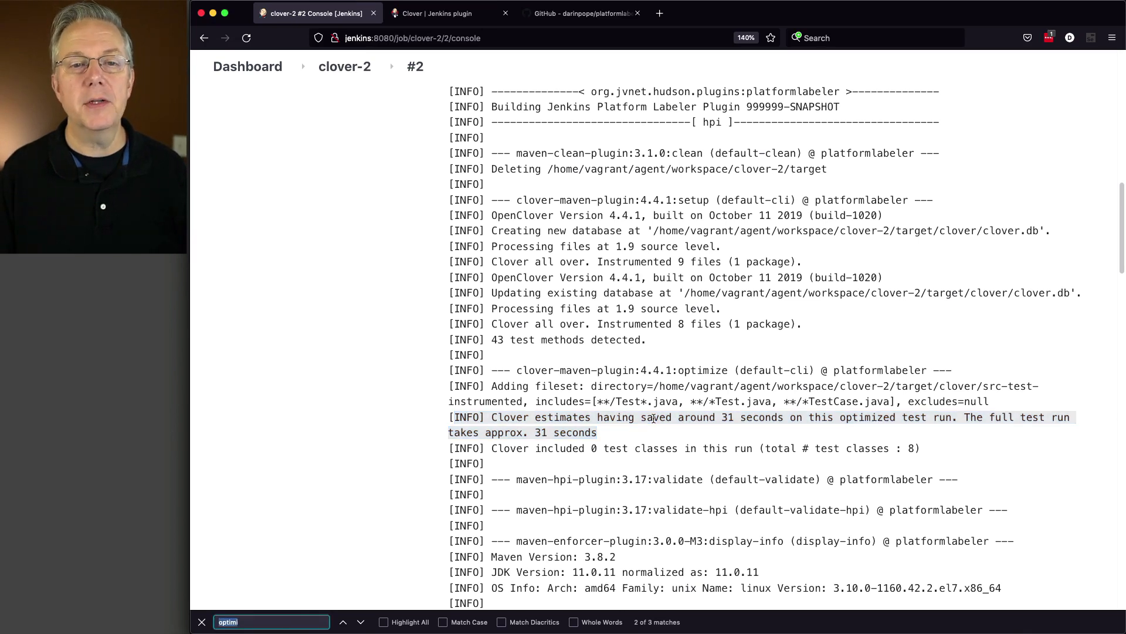
{"action": "left_click", "coordinate": [743, 350]}
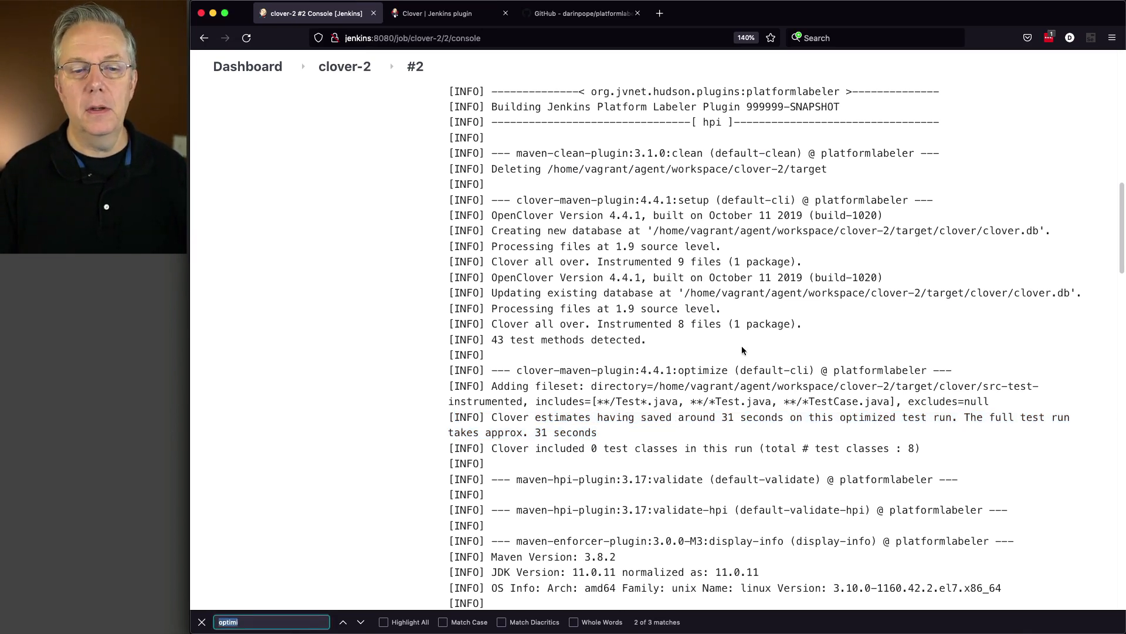
{"action": "key", "text": "Right"}
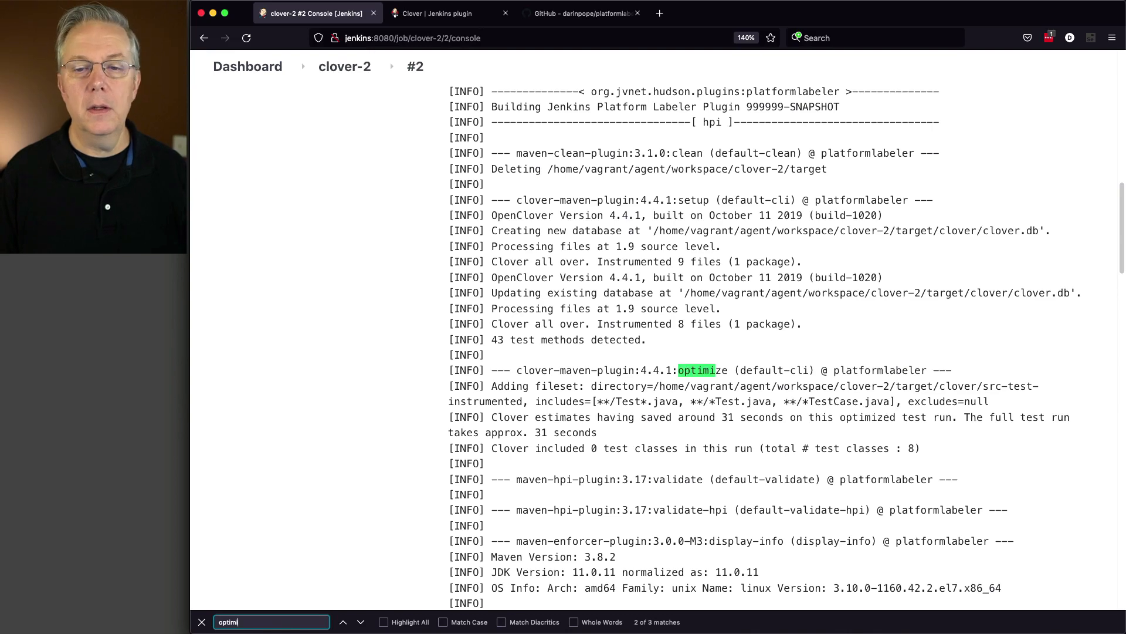
{"action": "key", "text": "Return"}
{"action": "key", "text": "Return"}
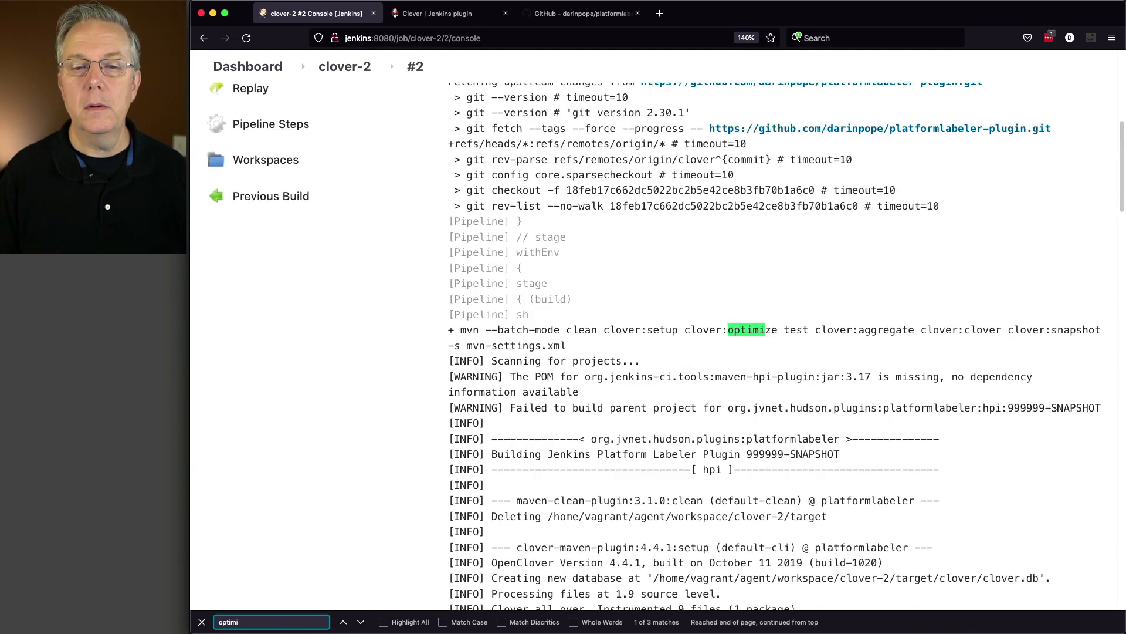
{"action": "key", "text": "Return"}
{"action": "key", "text": "Return"}
{"action": "key", "text": "Return"}
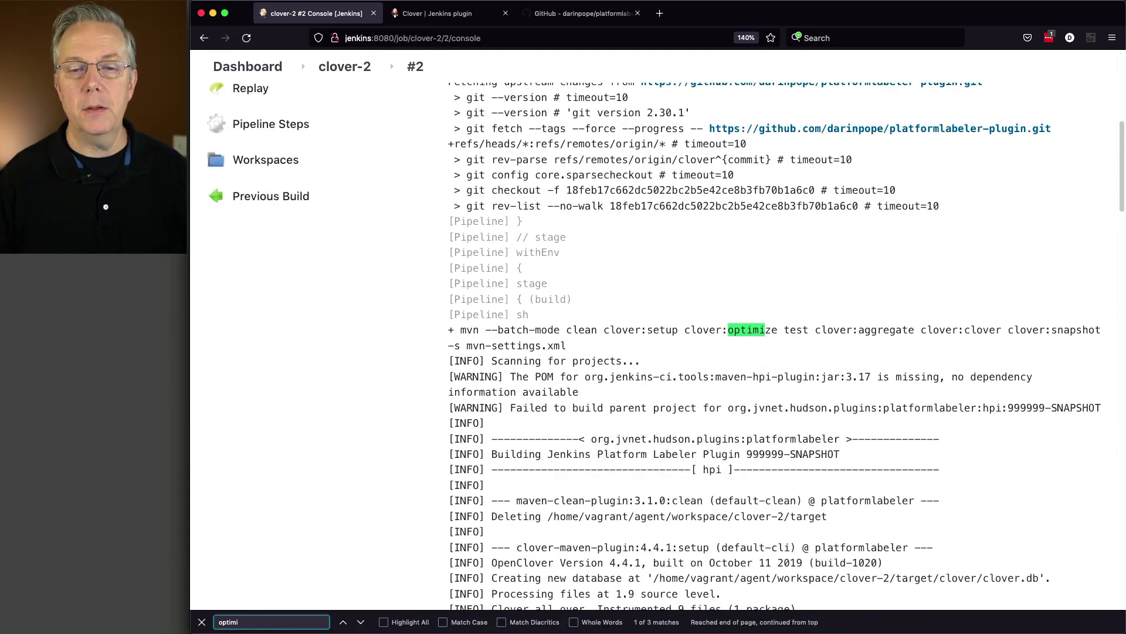
{"action": "key", "text": "Return"}
{"action": "key", "text": "Return"}
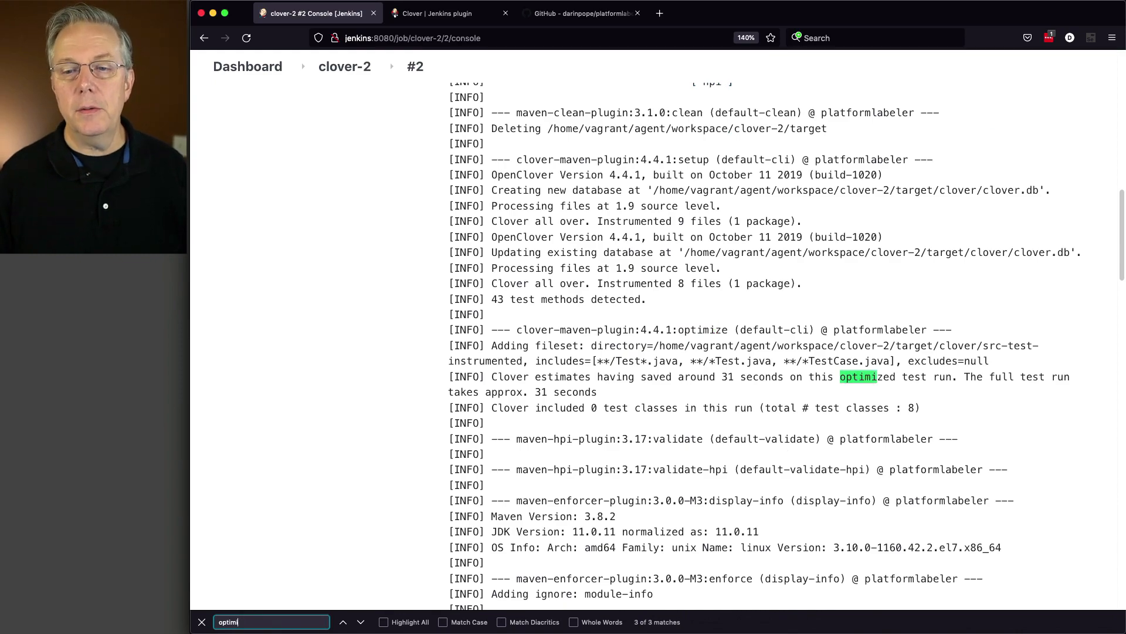
Examine the build #2 log from the optimize output through the surefire test phase to the snapshot update
{"action": "scroll", "coordinate": [722, 339], "scroll_direction": "down", "scroll_amount": 10}
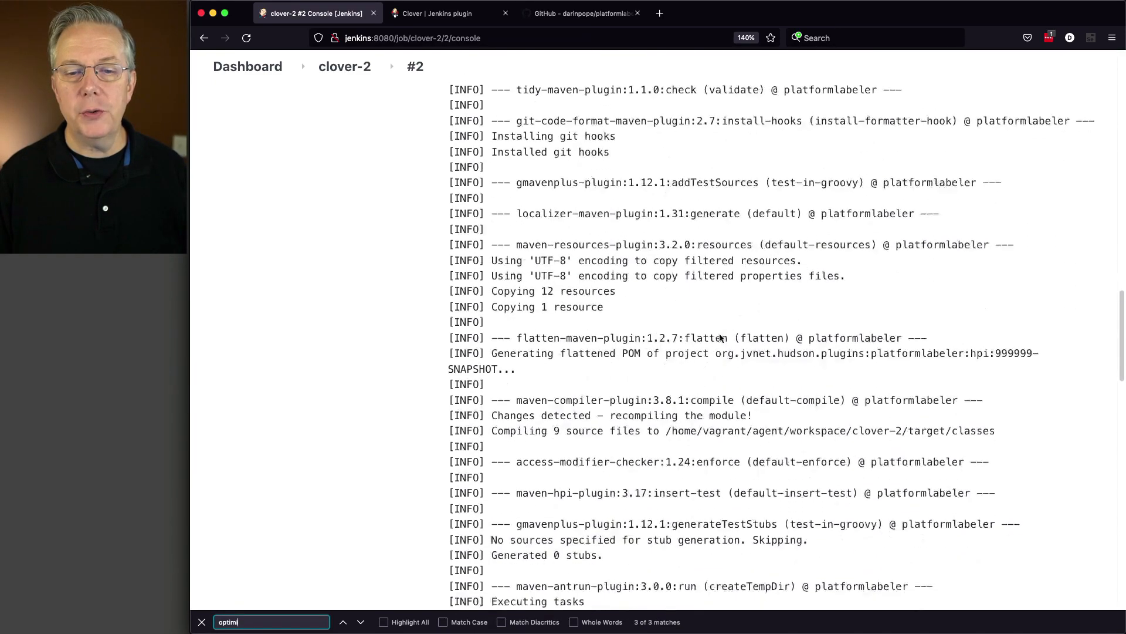
{"action": "scroll", "coordinate": [722, 339], "scroll_direction": "down", "scroll_amount": 8}
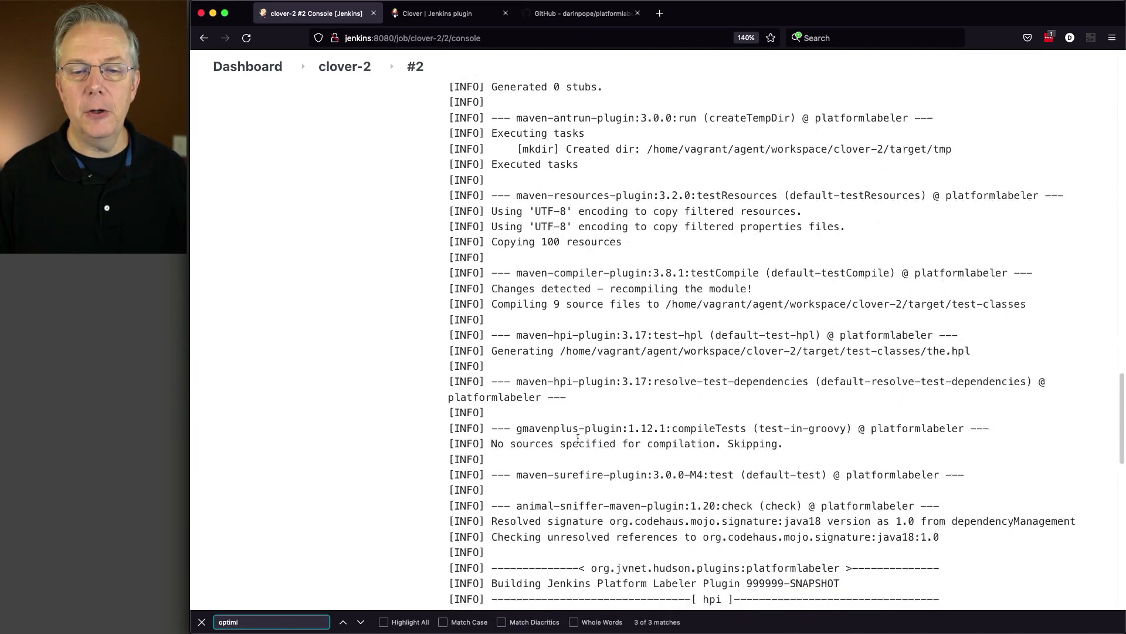
{"action": "scroll", "coordinate": [578, 437], "scroll_direction": "down", "scroll_amount": 8}
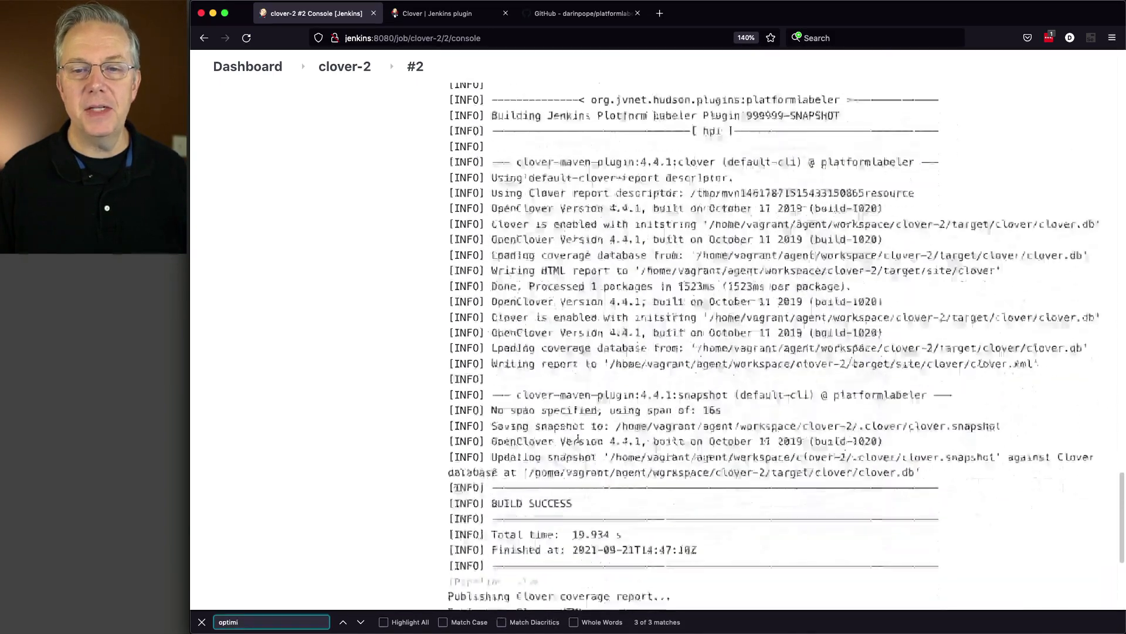
In VS Code, add the line "int i = 0;" before "return result;" in the configure method of PlatformLabelerGlobalConfiguration.java and save the file
{"action": "scroll", "coordinate": [577, 439], "scroll_direction": "down", "scroll_amount": 1}
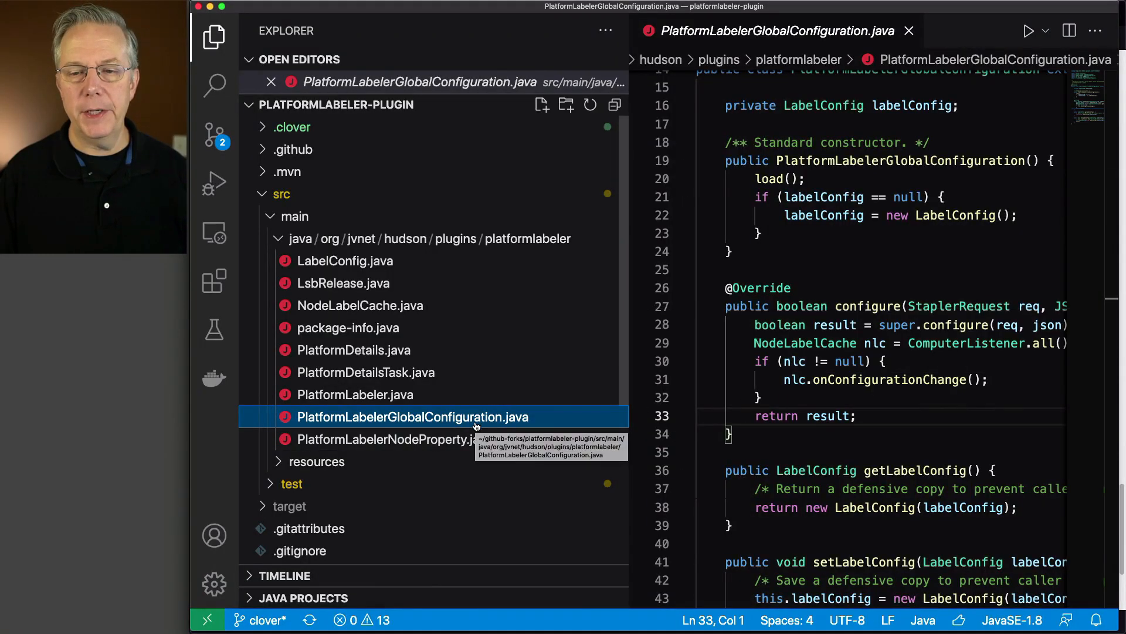
{"action": "left_click", "coordinate": [790, 399]}
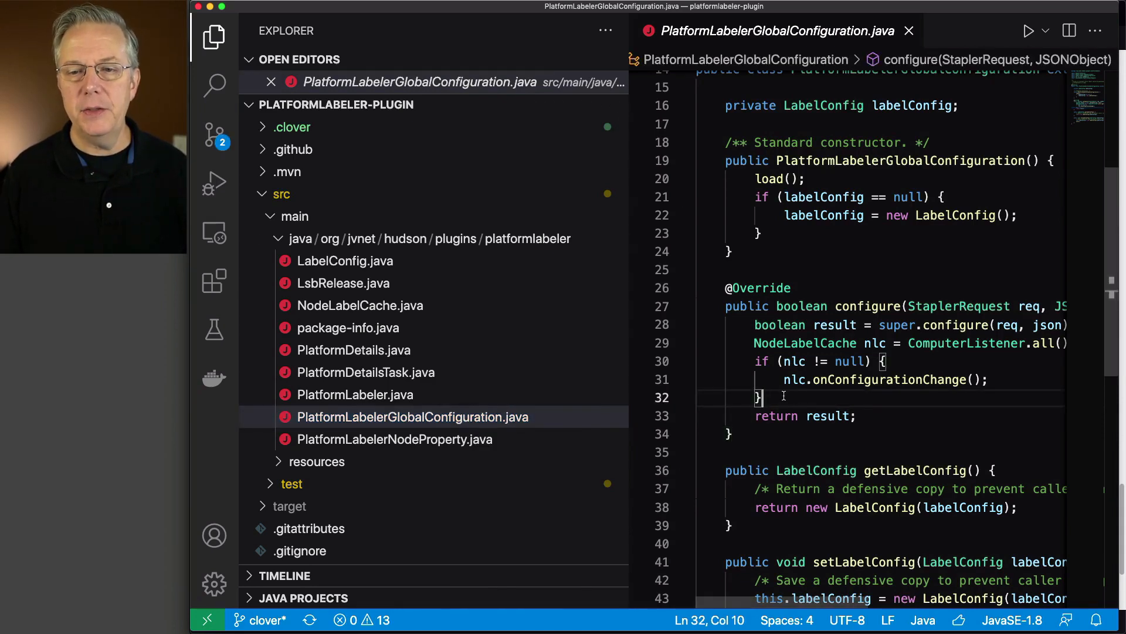
{"action": "key", "text": "Return"}
{"action": "type", "text": "in"}
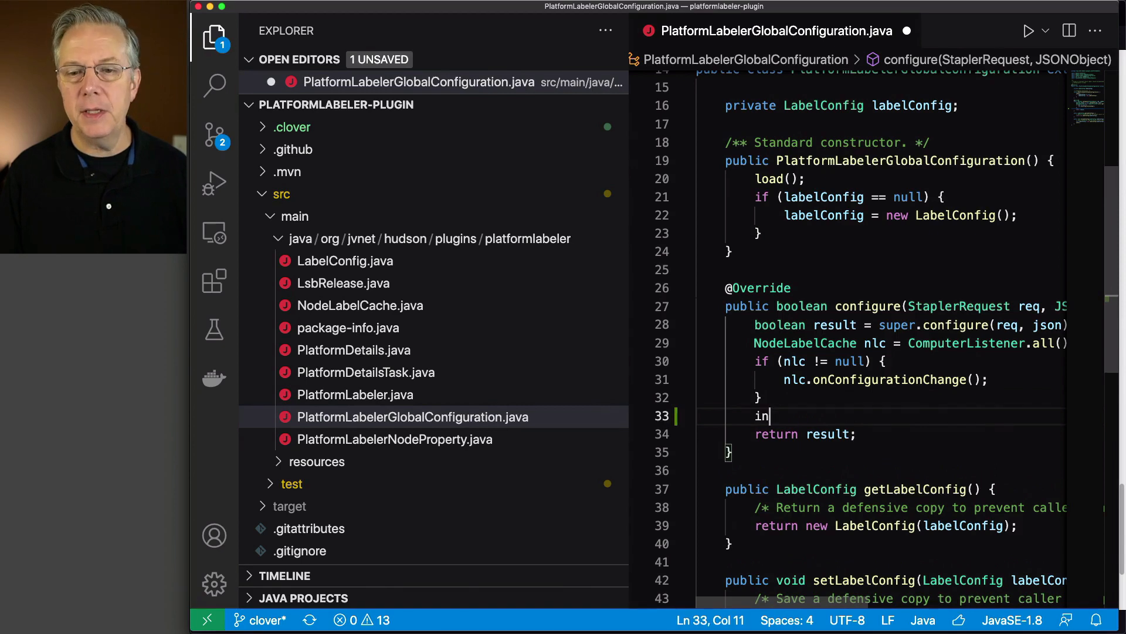
{"action": "type", "text": "t i = 0;"}
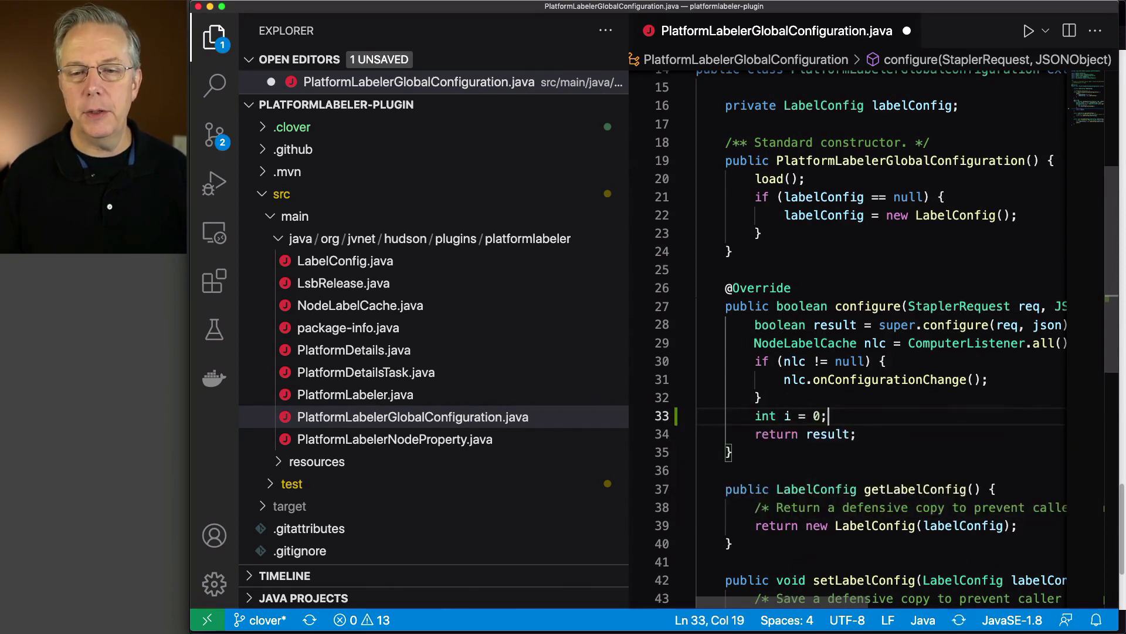
{"action": "key", "text": "super+s"}
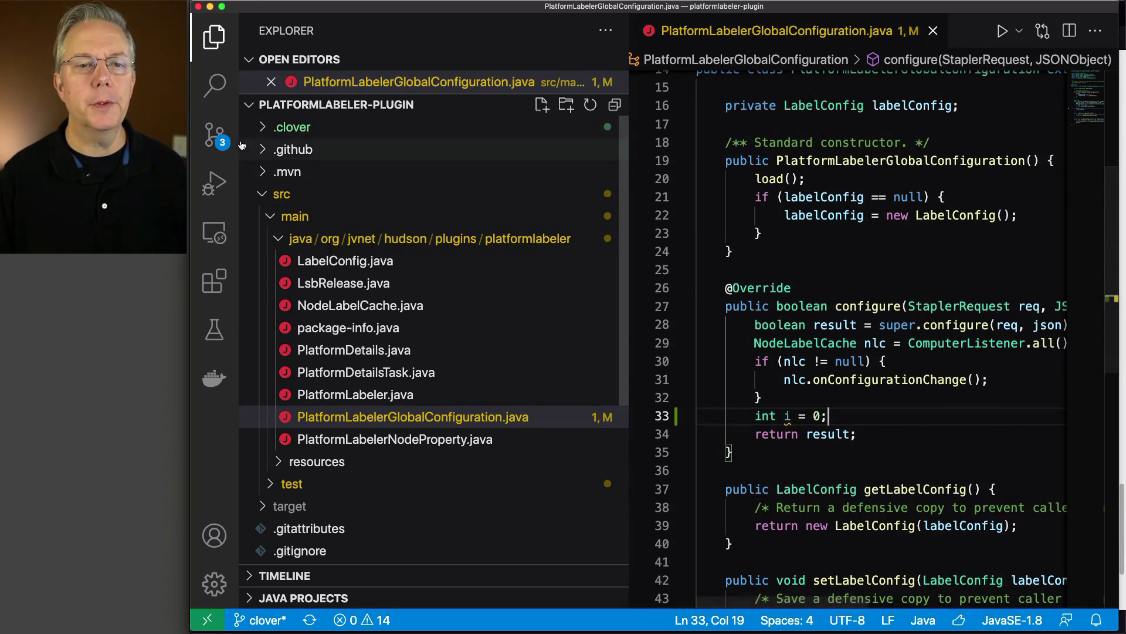
Commit only PlatformLabelerGlobalConfiguration.java with the message "add new math" and sync the commit with origin/clover
{"action": "key", "text": "ctrl+shift+g"}
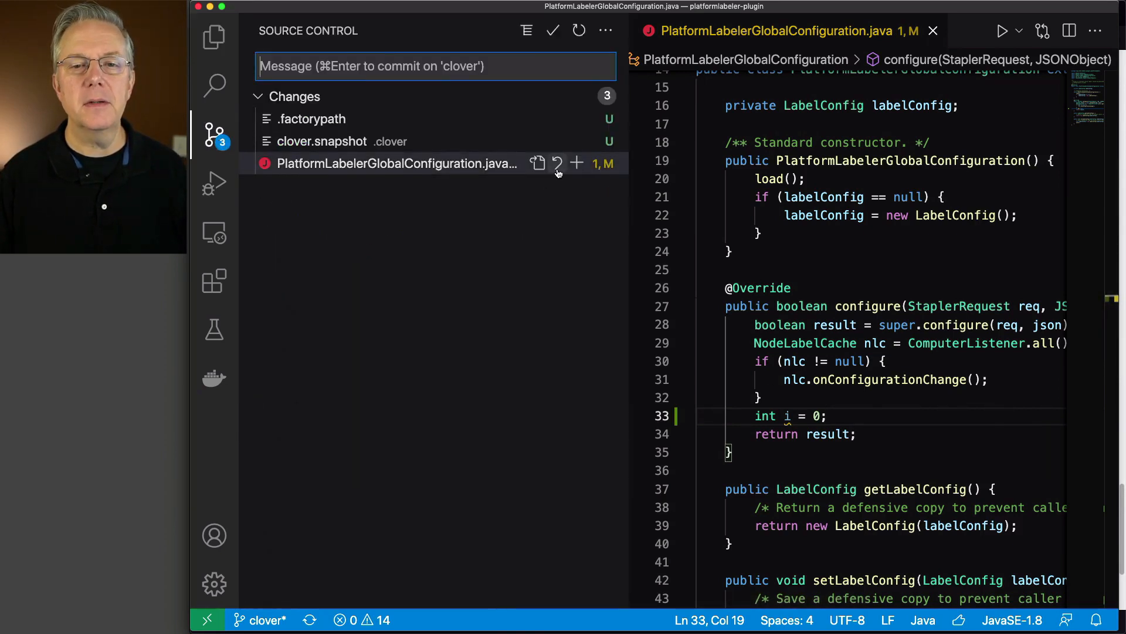
{"action": "left_click", "coordinate": [577, 163]}
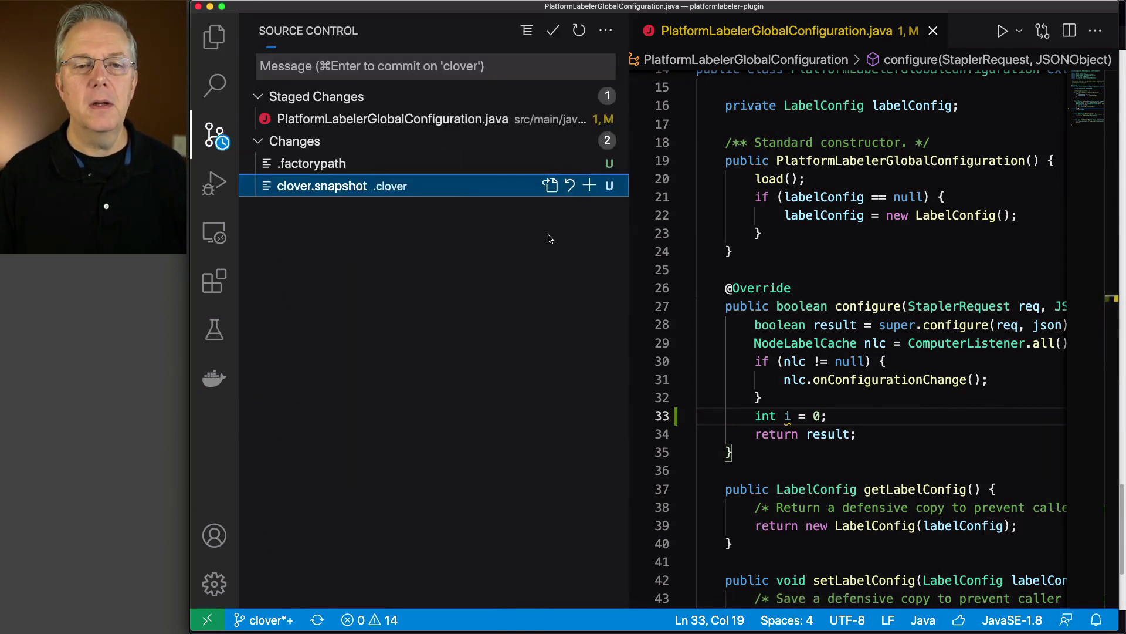
{"action": "left_click", "coordinate": [376, 66]}
{"action": "type", "text": "a"}
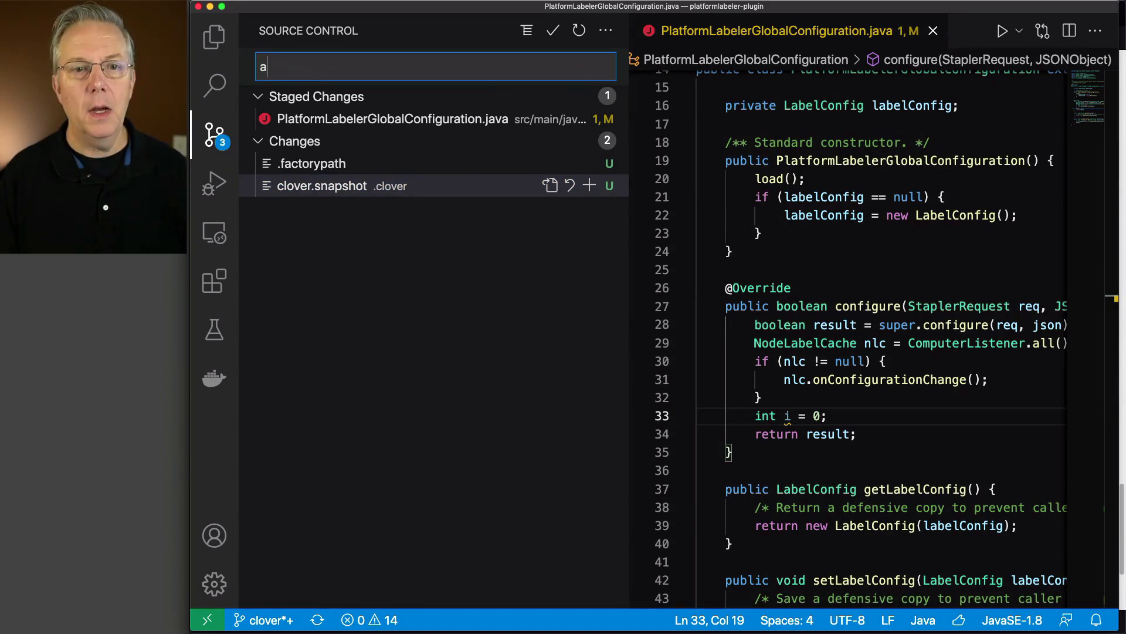
{"action": "type", "text": "dd new math"}
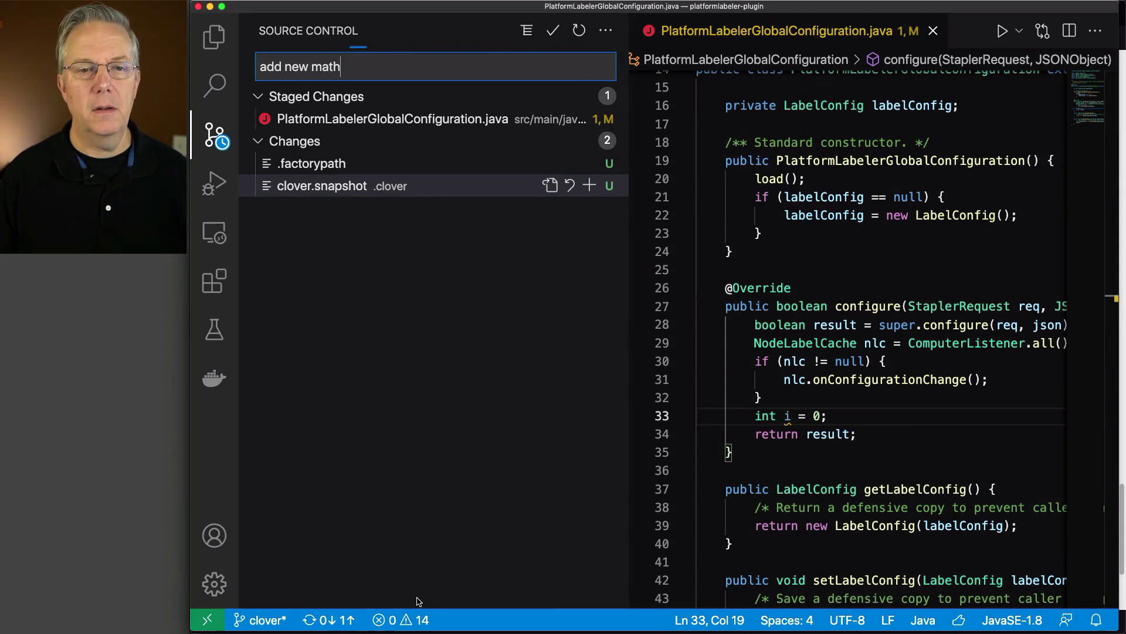
{"action": "left_click", "coordinate": [329, 620]}
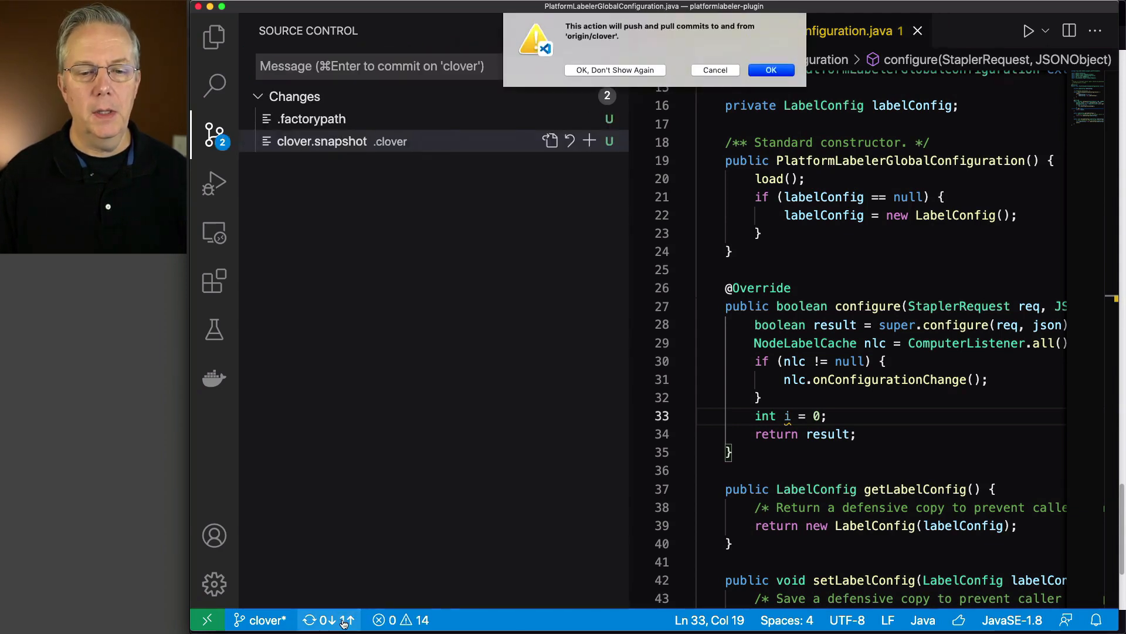
{"action": "left_click", "coordinate": [769, 74]}
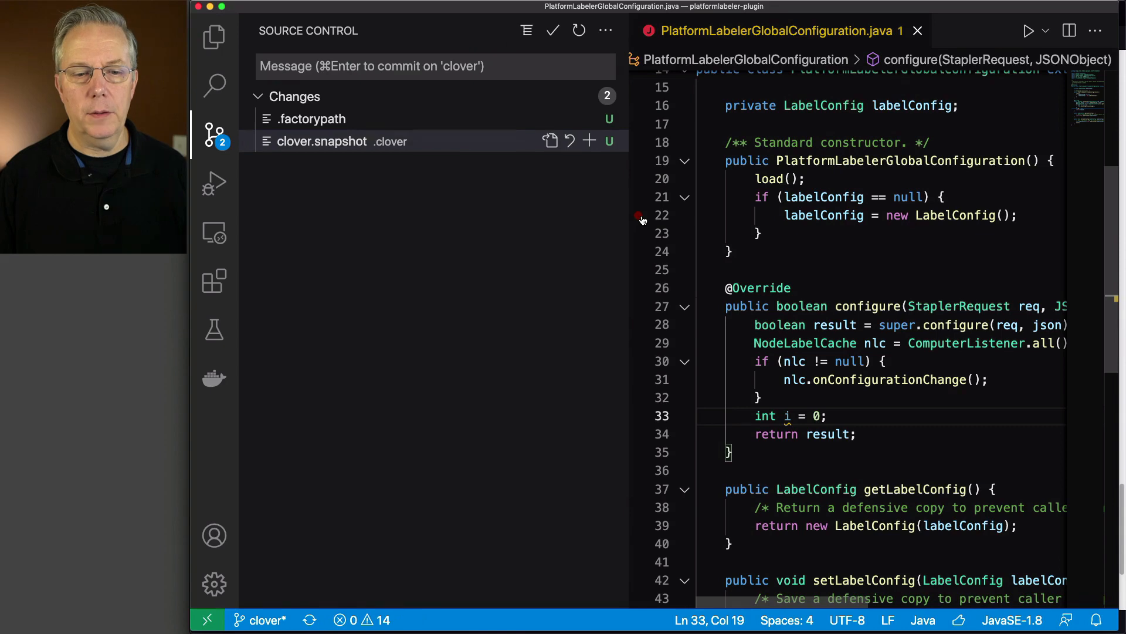
Switch back to Jenkins in the browser, run the clover-2 pipeline again and open the console output of build #3
{"action": "key", "text": "super+Tab"}
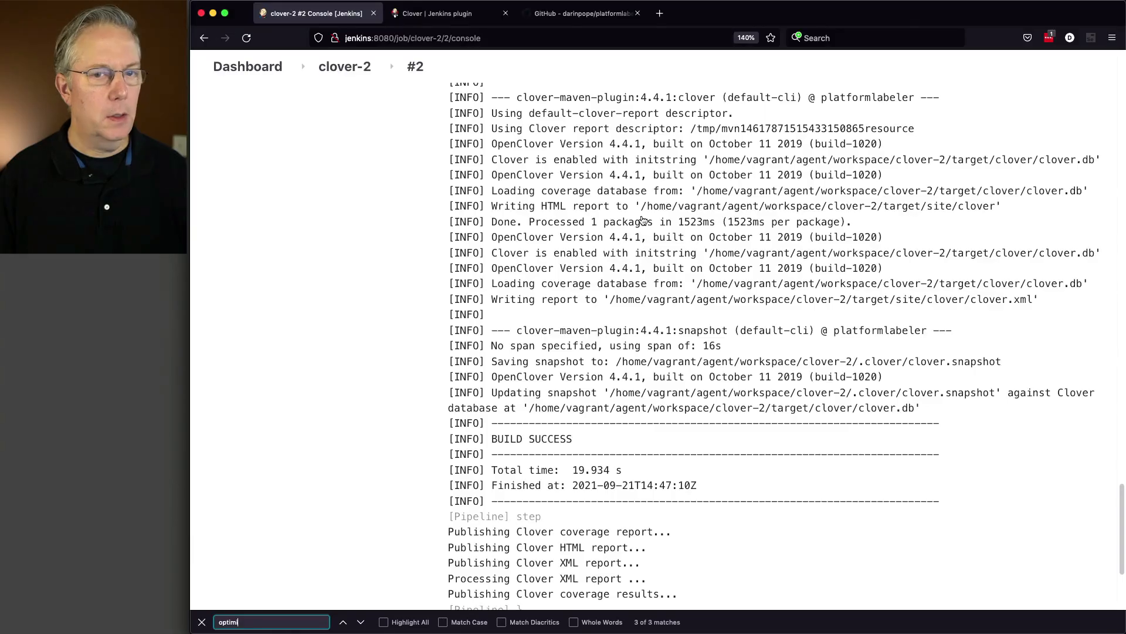
{"action": "left_click", "coordinate": [349, 67]}
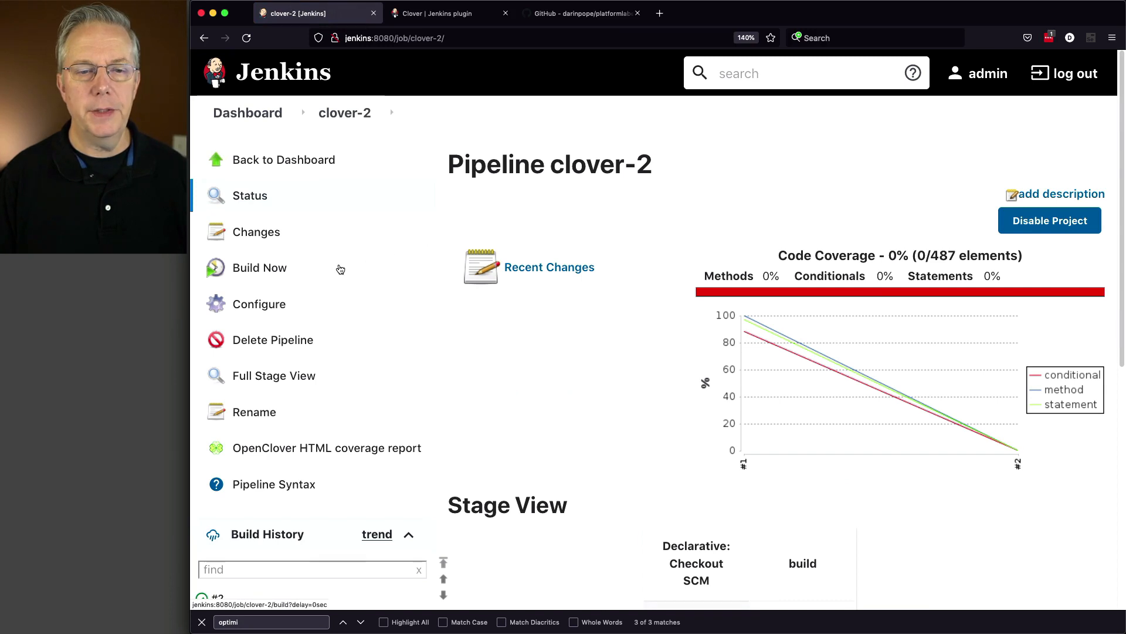
{"action": "left_click", "coordinate": [267, 269]}
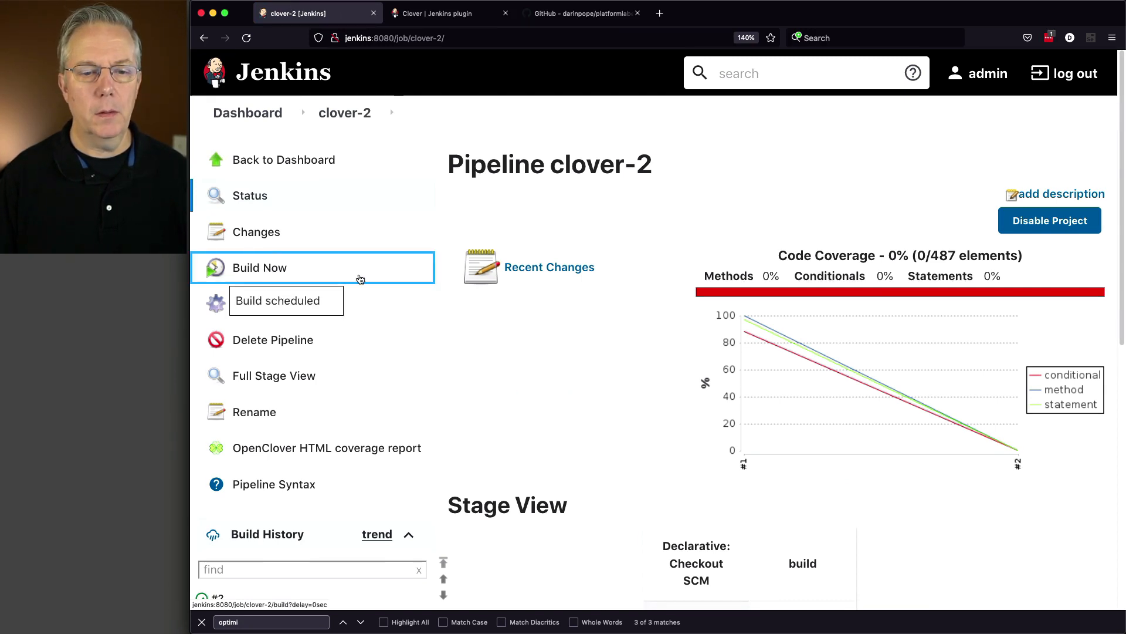
{"action": "scroll", "coordinate": [359, 279], "scroll_direction": "down", "scroll_amount": 3}
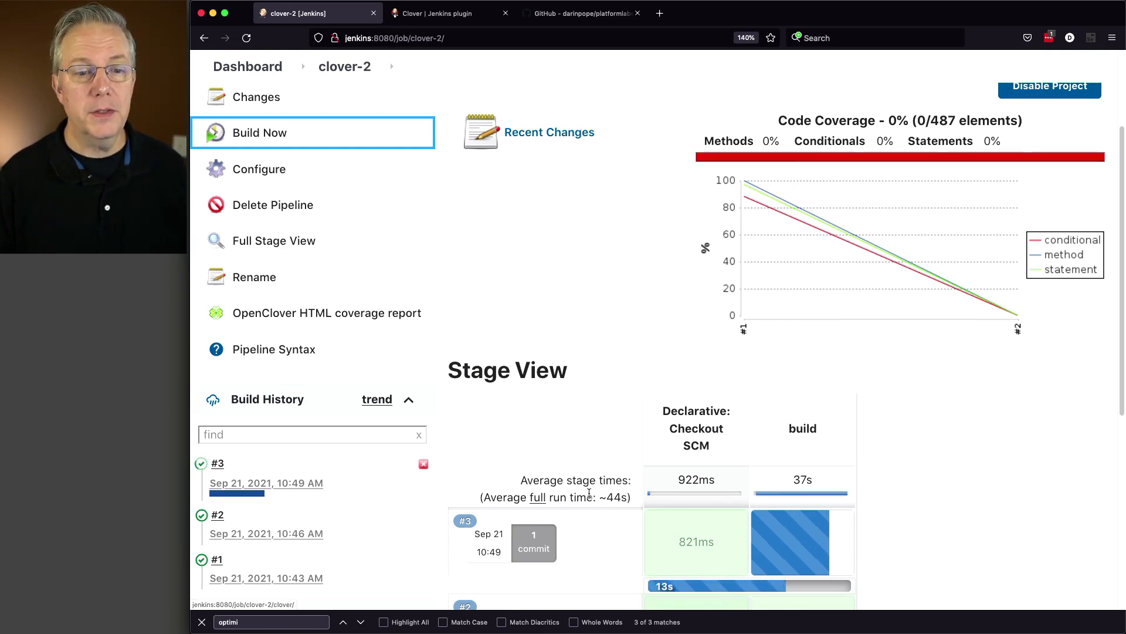
{"action": "left_click", "coordinate": [237, 493]}
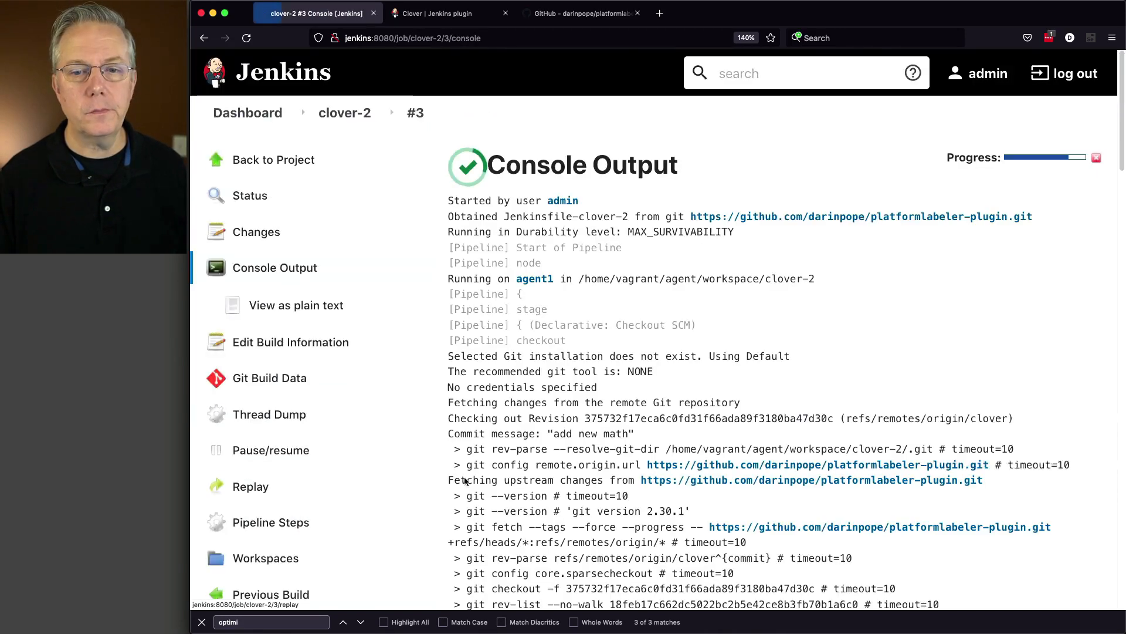
Review the build #3 log down to the optimize goal and highlight Clover's estimate of the time saved
{"action": "scroll", "coordinate": [616, 452], "scroll_direction": "down", "scroll_amount": 5}
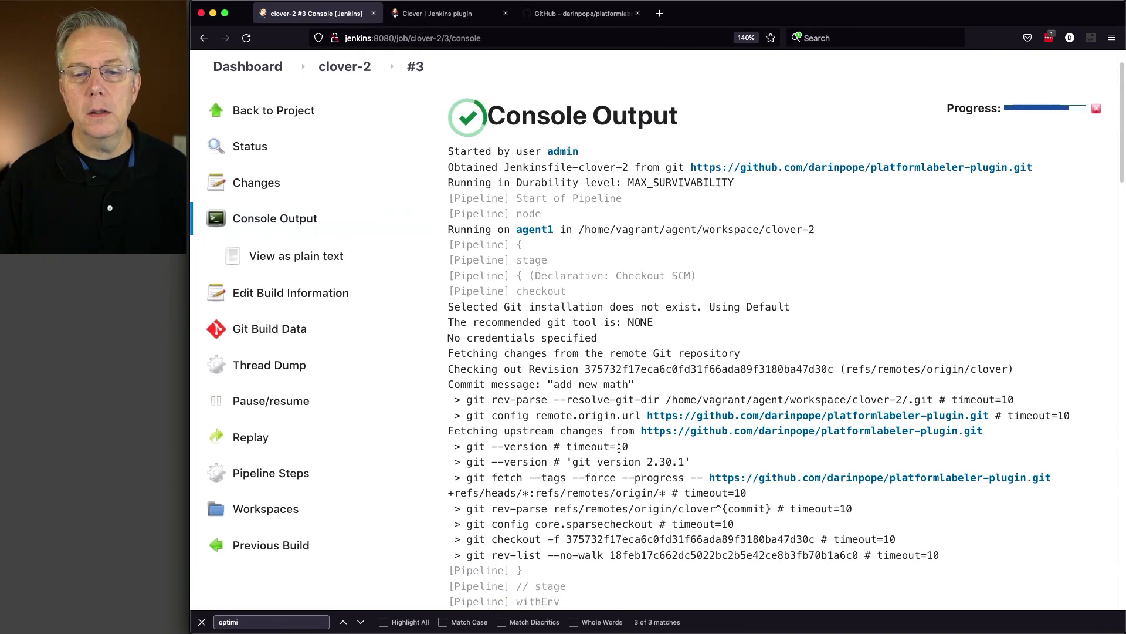
{"action": "scroll", "coordinate": [619, 450], "scroll_direction": "down", "scroll_amount": 5}
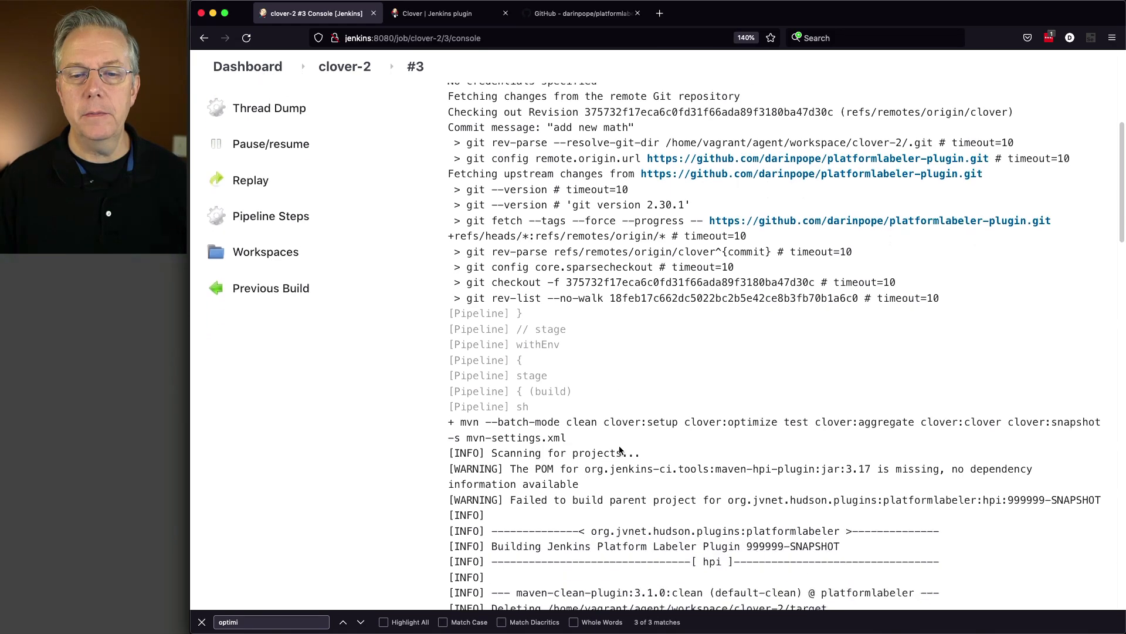
{"action": "scroll", "coordinate": [619, 450], "scroll_direction": "down", "scroll_amount": 5}
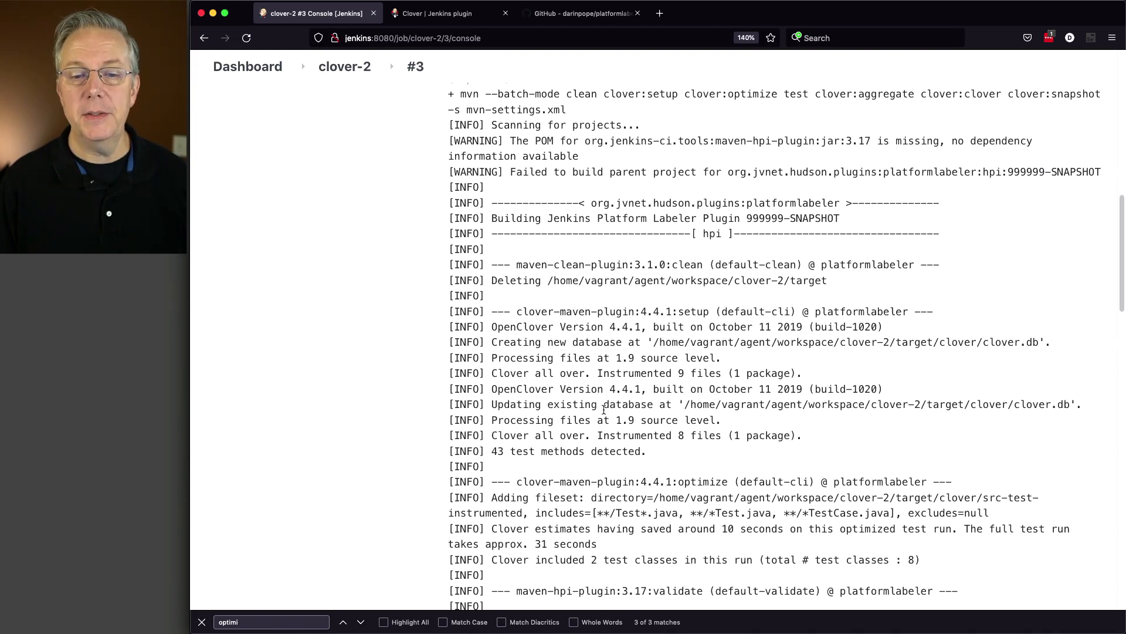
{"action": "scroll", "coordinate": [604, 409], "scroll_direction": "down", "scroll_amount": 3}
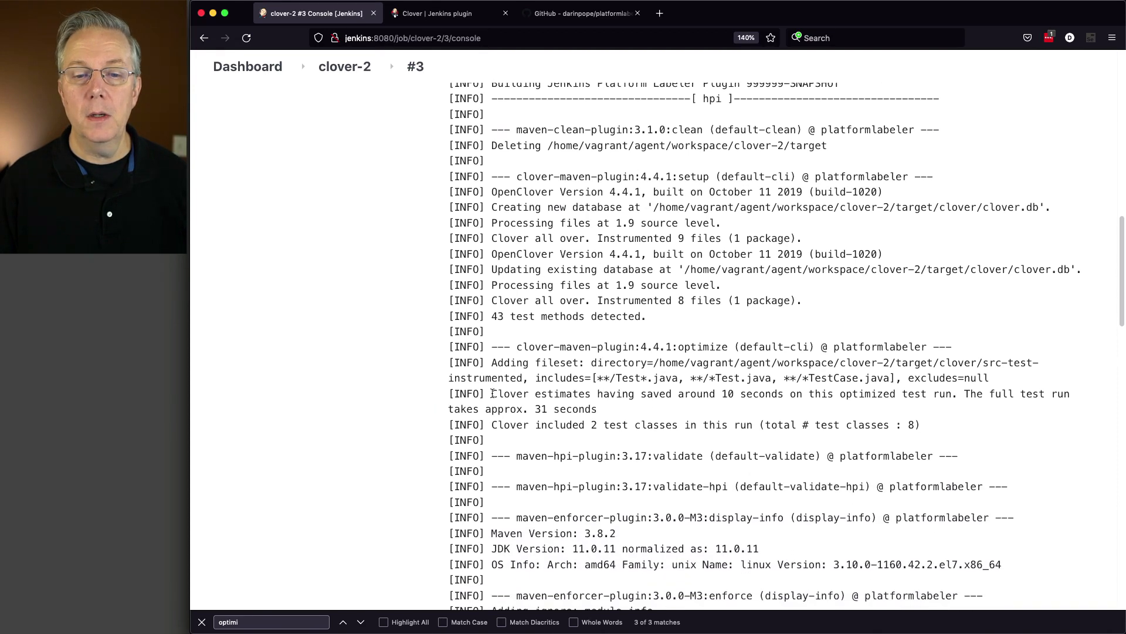
{"action": "left_click_drag", "start_coordinate": [493, 393], "coordinate": [613, 406]}
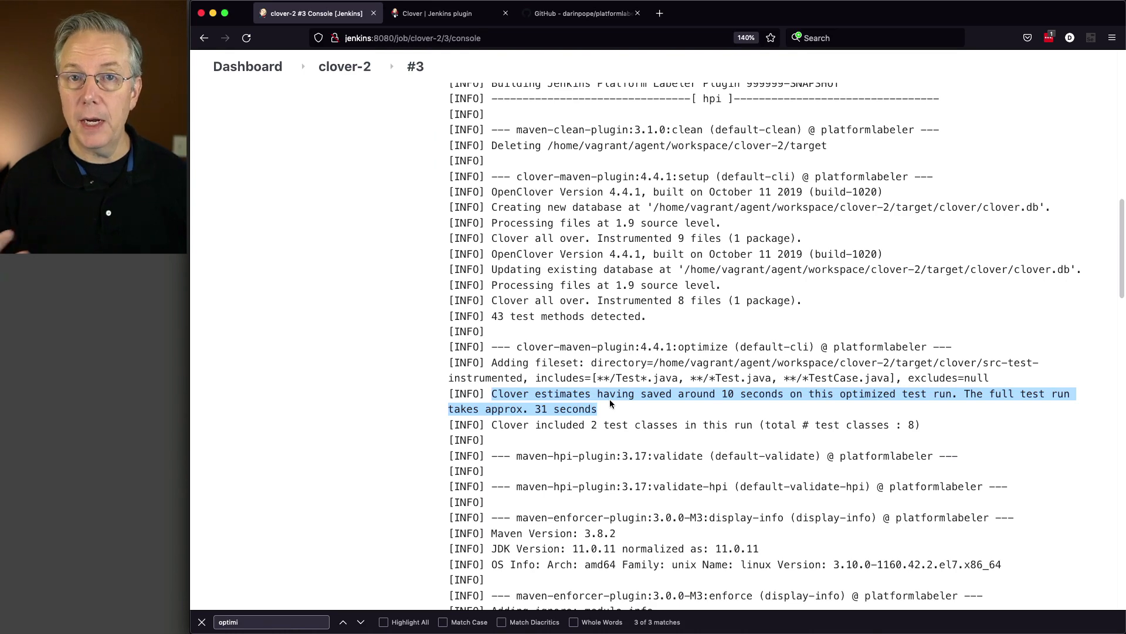
Examine the surefire test section of the build #3 log, highlighting the TESTS heading and the total number of tests run
{"action": "scroll", "coordinate": [590, 413], "scroll_direction": "down", "scroll_amount": 10}
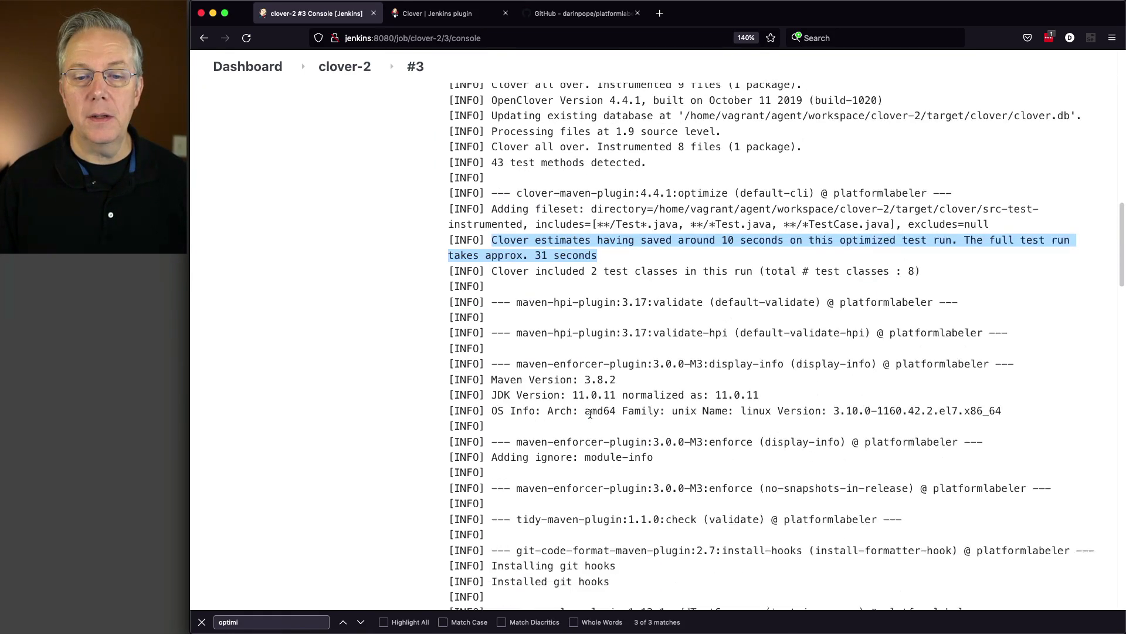
{"action": "scroll", "coordinate": [591, 413], "scroll_direction": "down", "scroll_amount": 10}
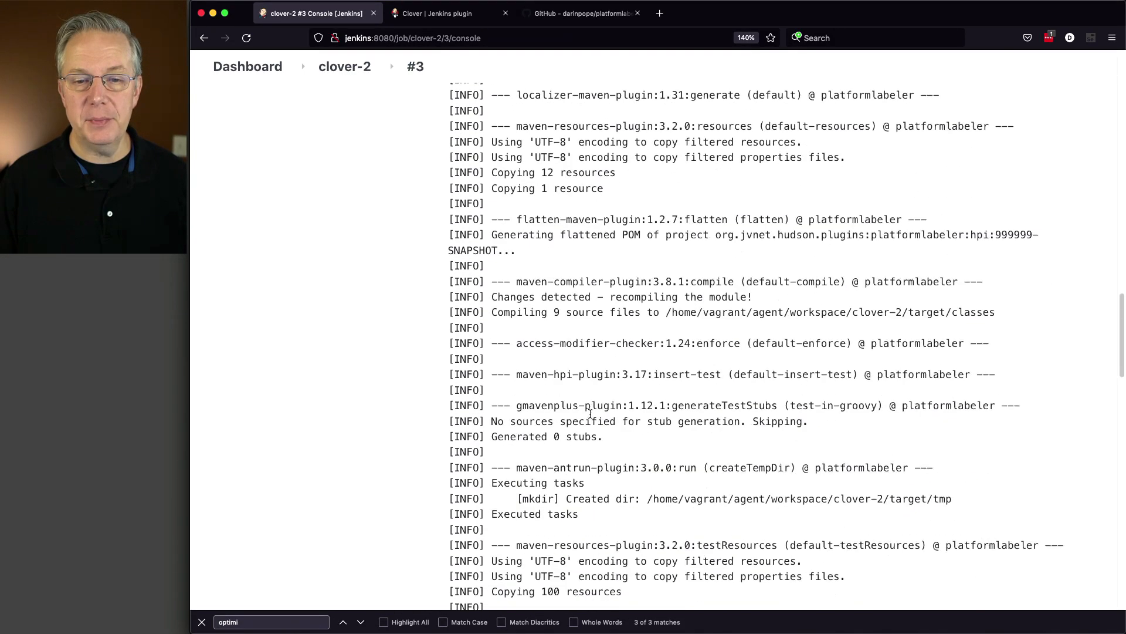
{"action": "scroll", "coordinate": [590, 414], "scroll_direction": "down", "scroll_amount": 2}
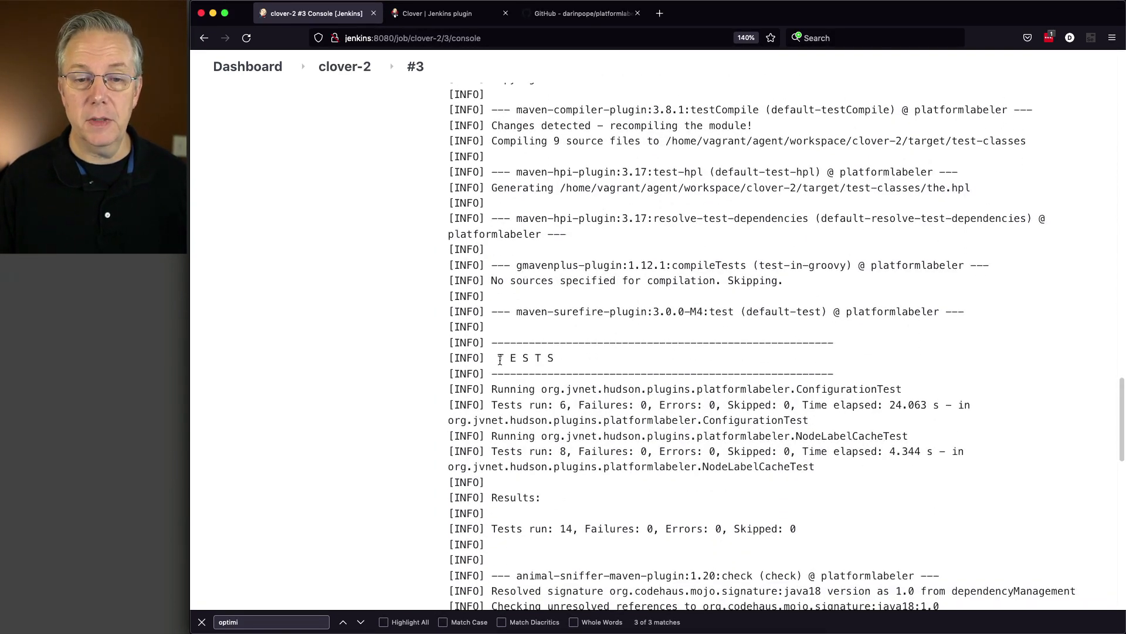
{"action": "left_click_drag", "start_coordinate": [500, 359], "coordinate": [572, 365]}
{"action": "scroll", "coordinate": [593, 404], "scroll_direction": "down", "scroll_amount": 1}
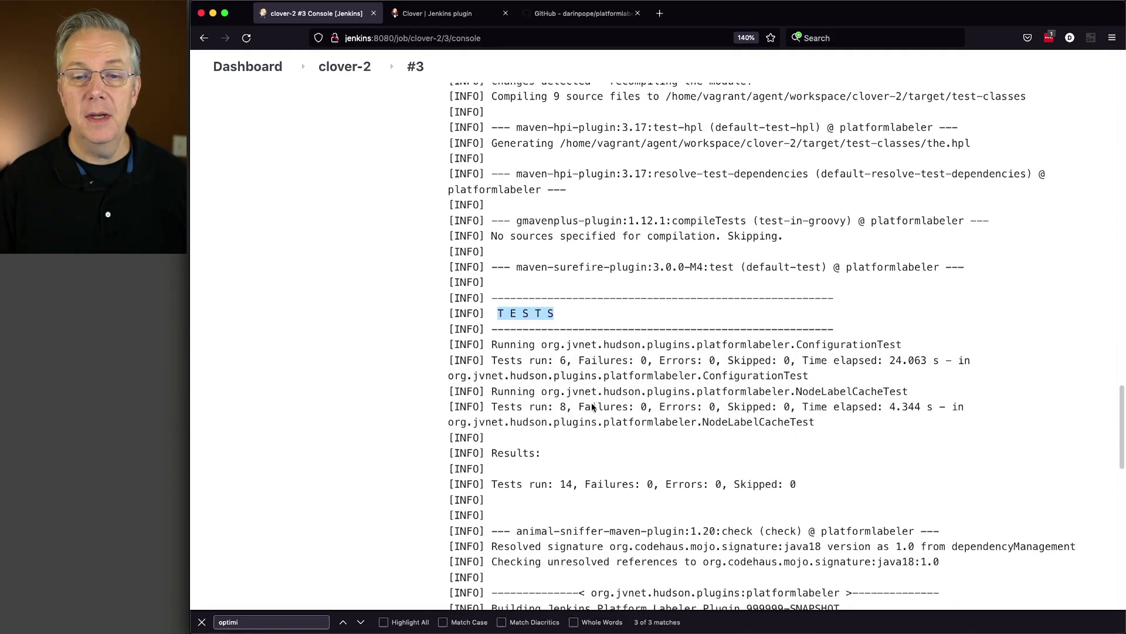
{"action": "left_click_drag", "start_coordinate": [556, 476], "coordinate": [573, 477]}
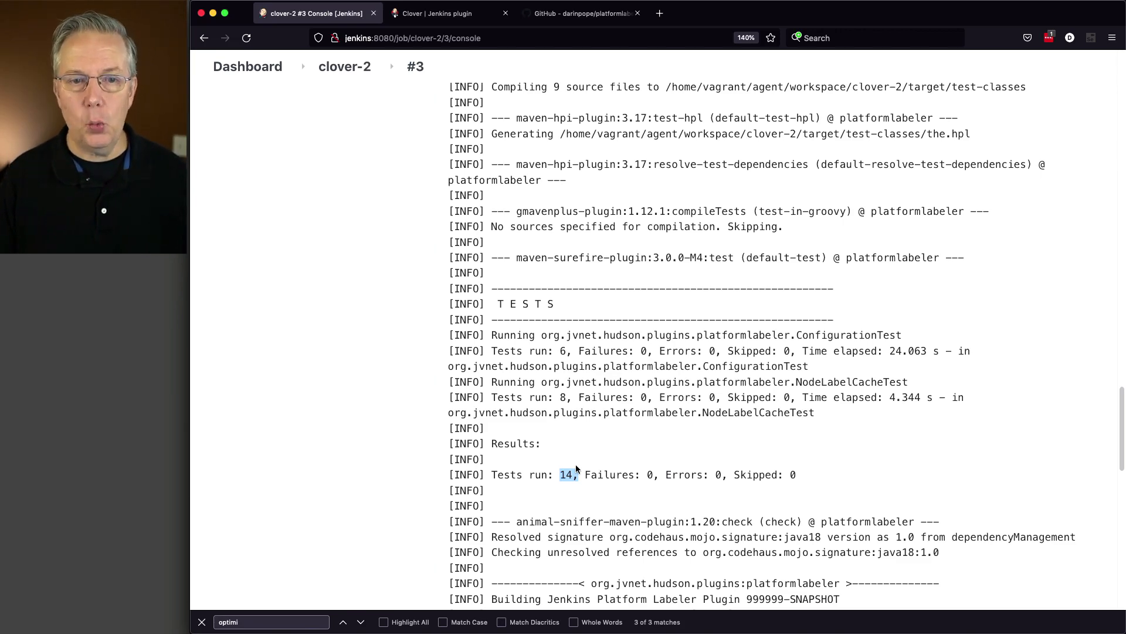
Recheck the added line in VS Code, and highlight the full-run time and the seconds saved in build #3's optimize output in the browser
{"action": "key", "text": "super+Tab"}
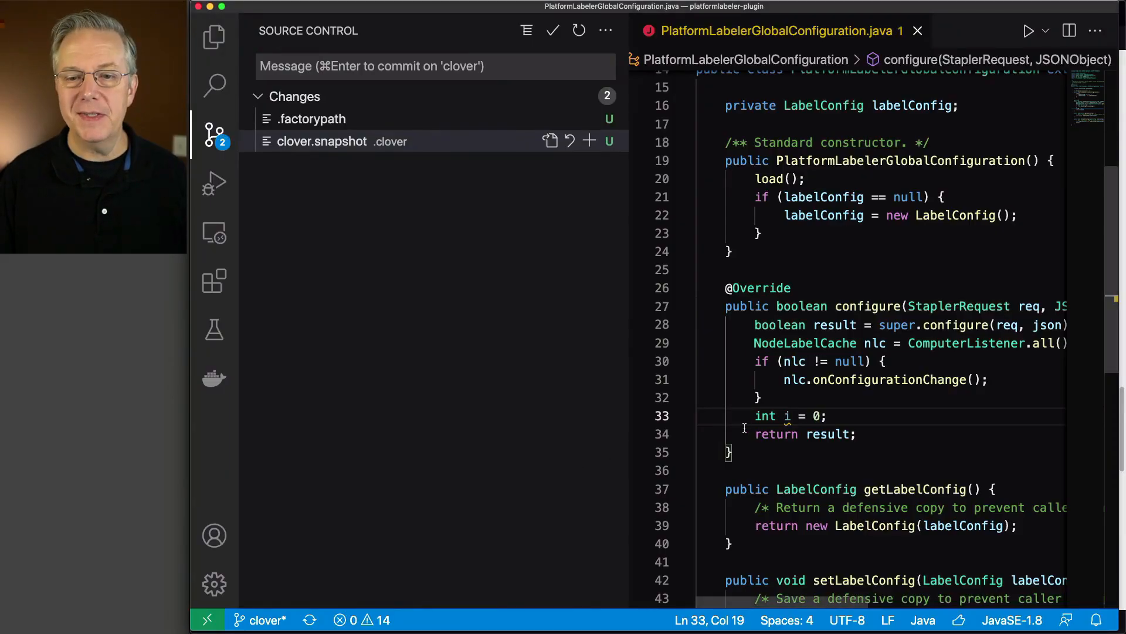
{"action": "key", "text": "super+Tab"}
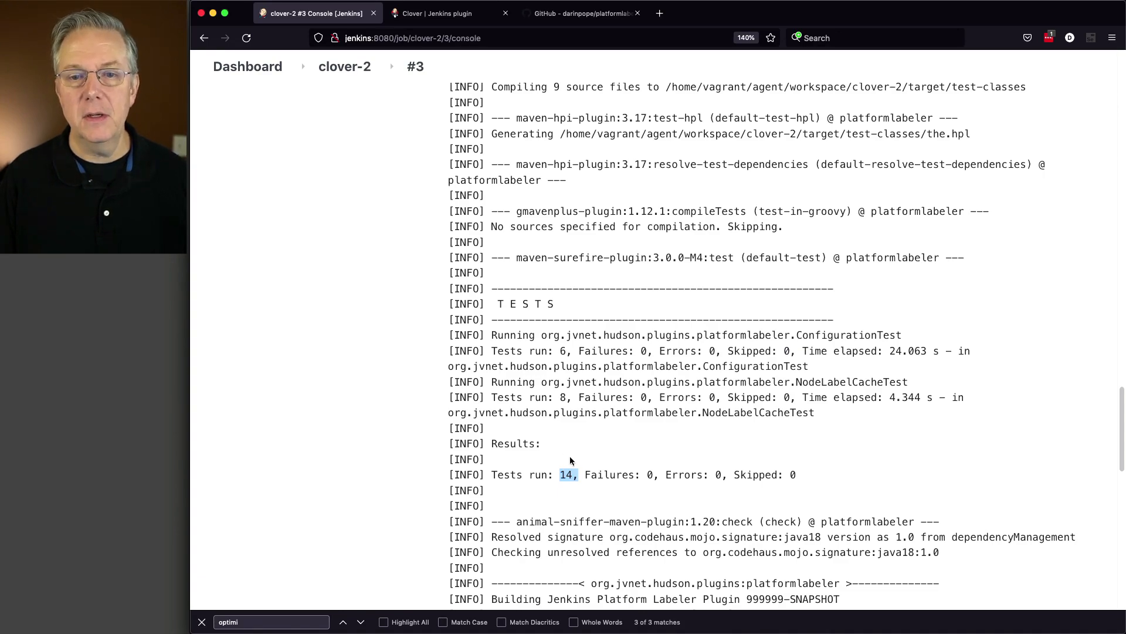
{"action": "scroll", "coordinate": [569, 456], "scroll_direction": "up", "scroll_amount": 10}
{"action": "scroll", "coordinate": [570, 456], "scroll_direction": "up", "scroll_amount": 15}
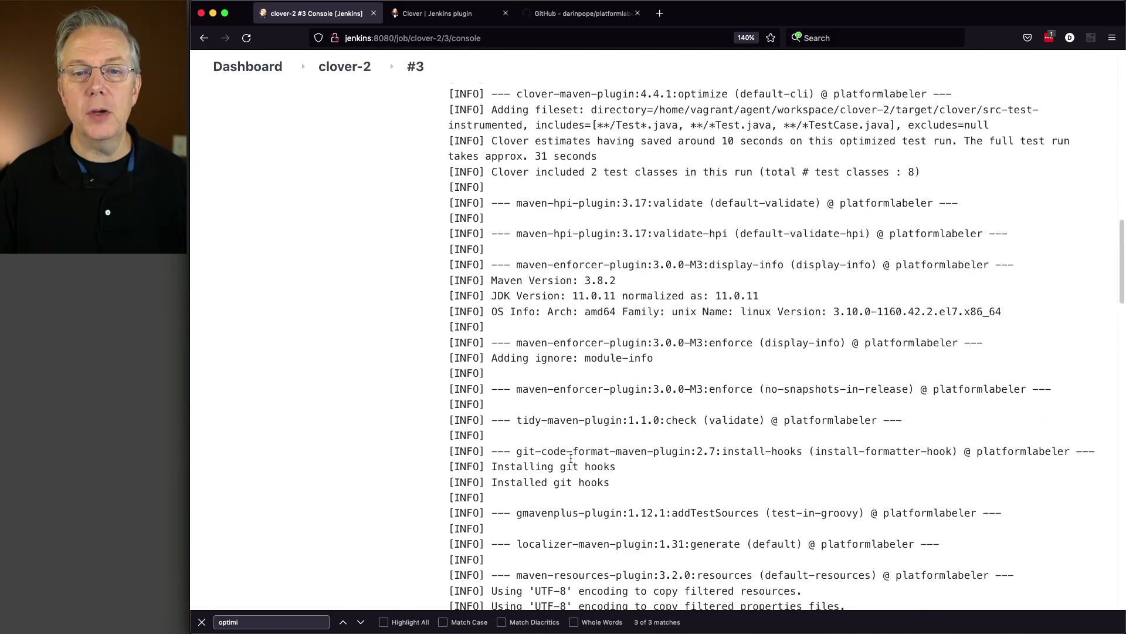
{"action": "scroll", "coordinate": [570, 458], "scroll_direction": "up", "scroll_amount": 4}
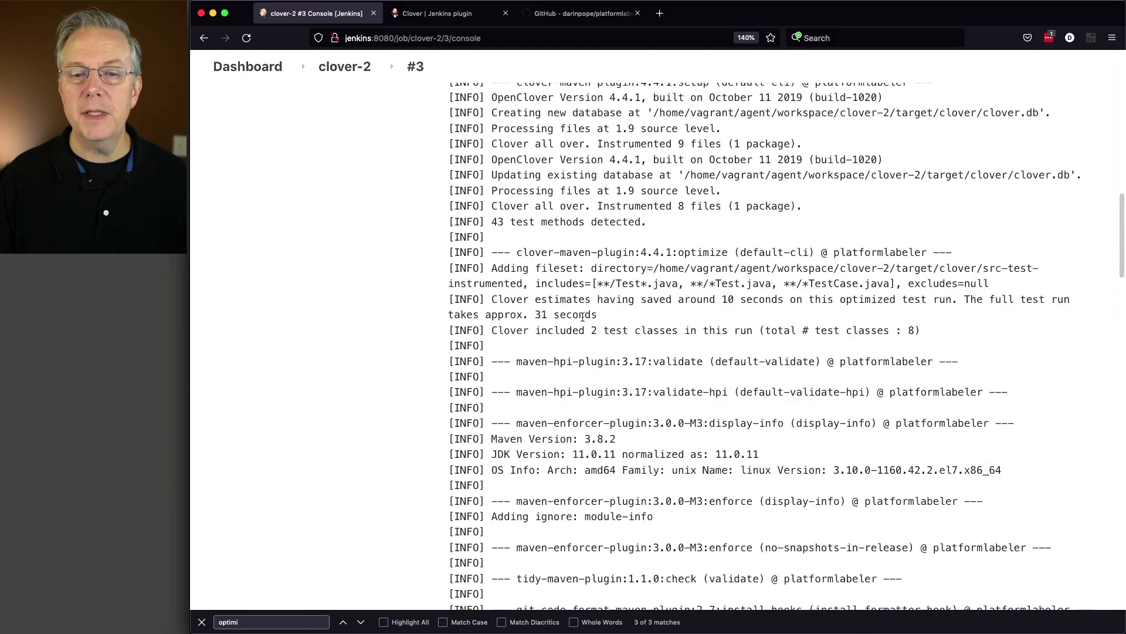
{"action": "left_click_drag", "start_coordinate": [598, 315], "coordinate": [521, 313]}
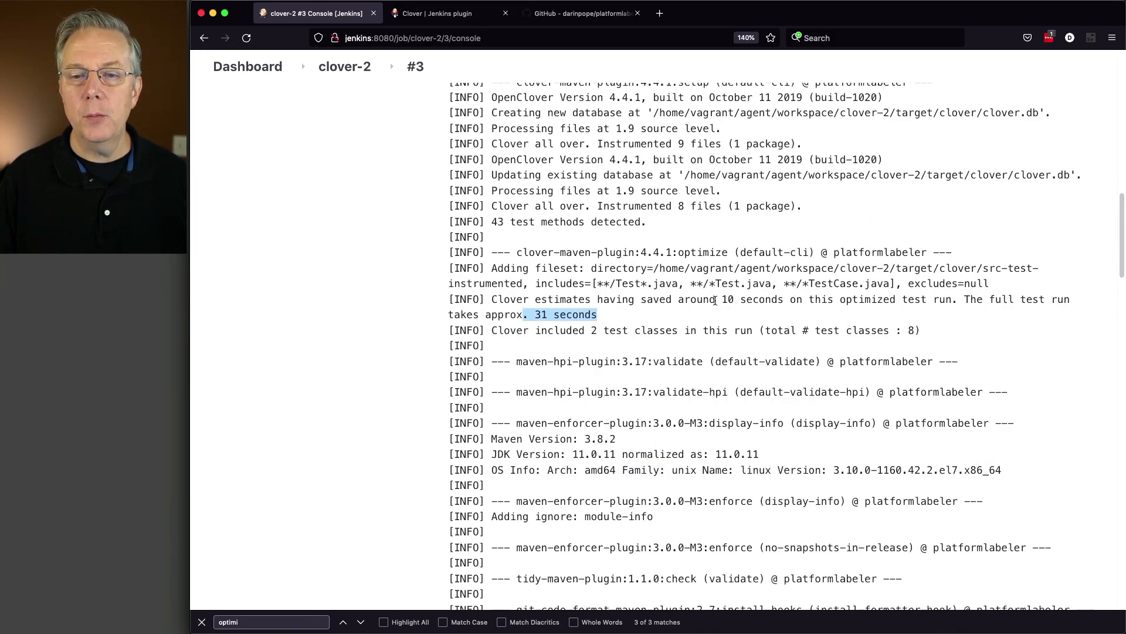
{"action": "left_click_drag", "start_coordinate": [715, 300], "coordinate": [740, 300]}
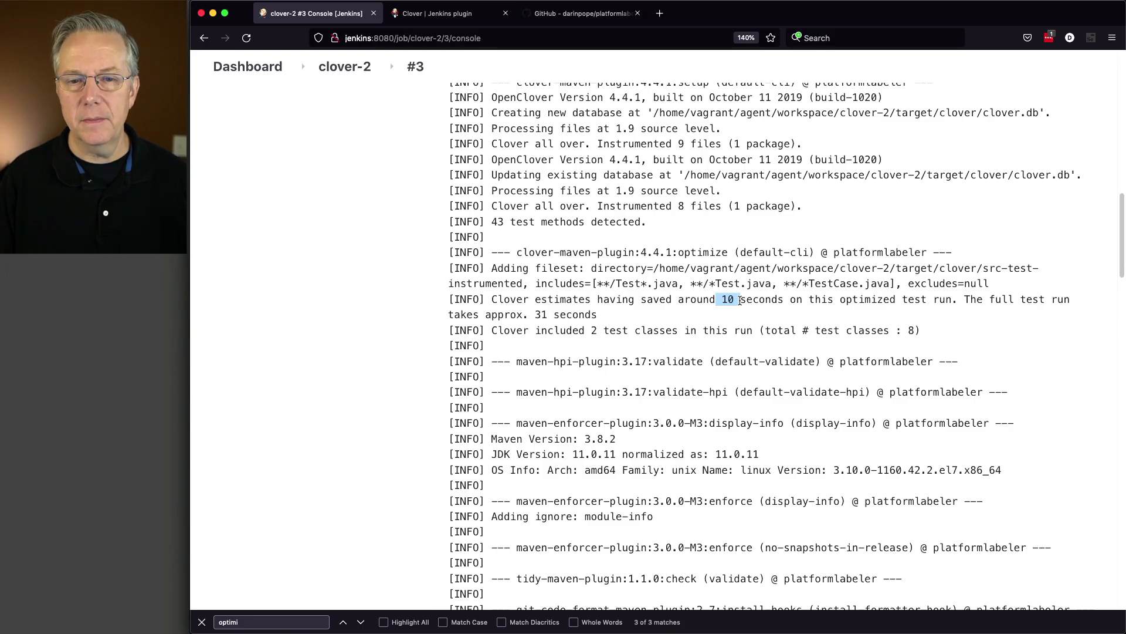